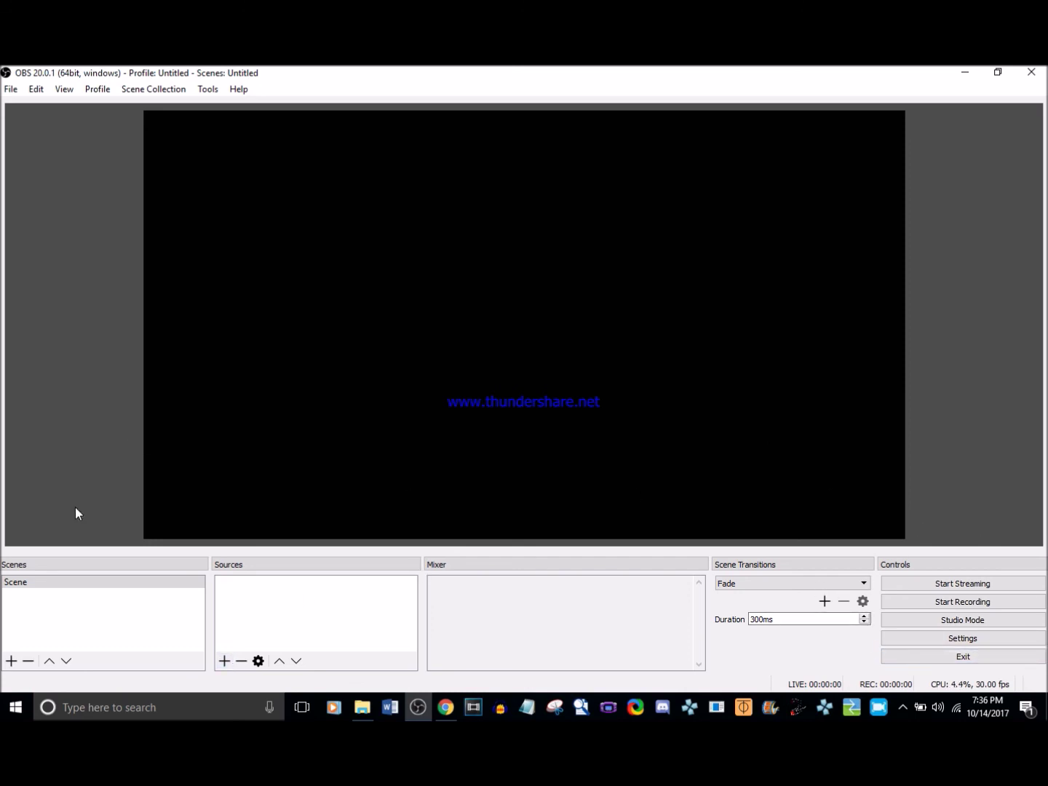
- Review the source types that can be added to the scene, without adding one
click(28, 582)
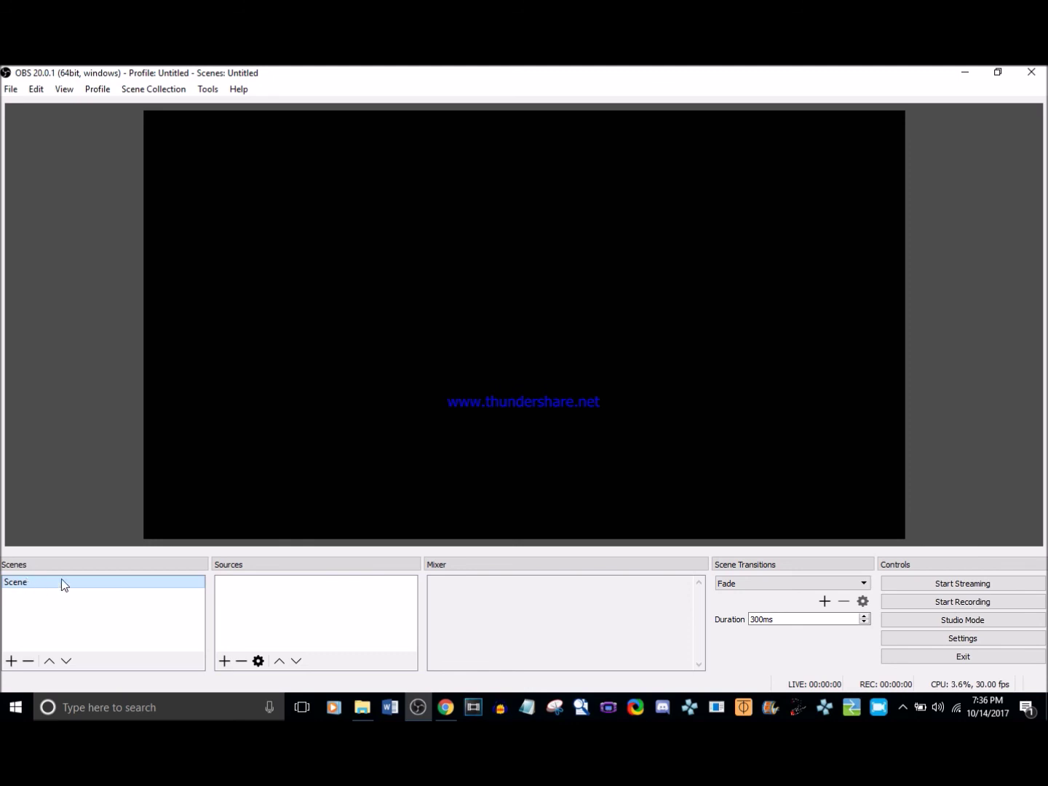
click(222, 593)
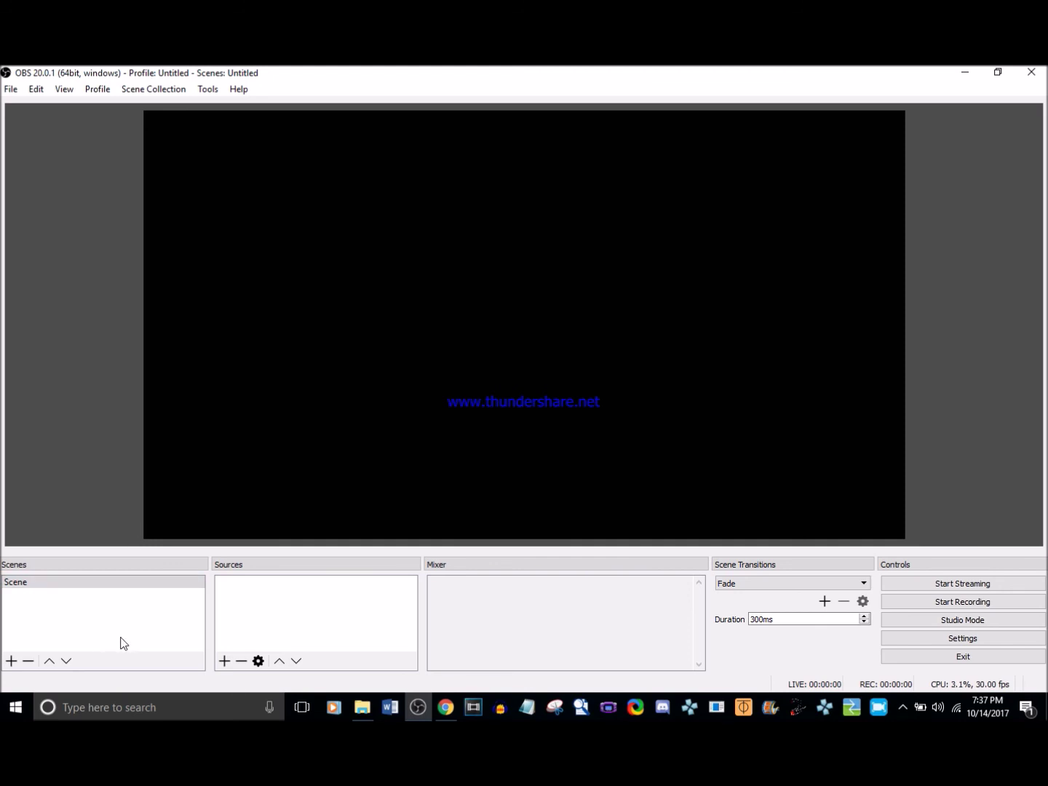
click(224, 661)
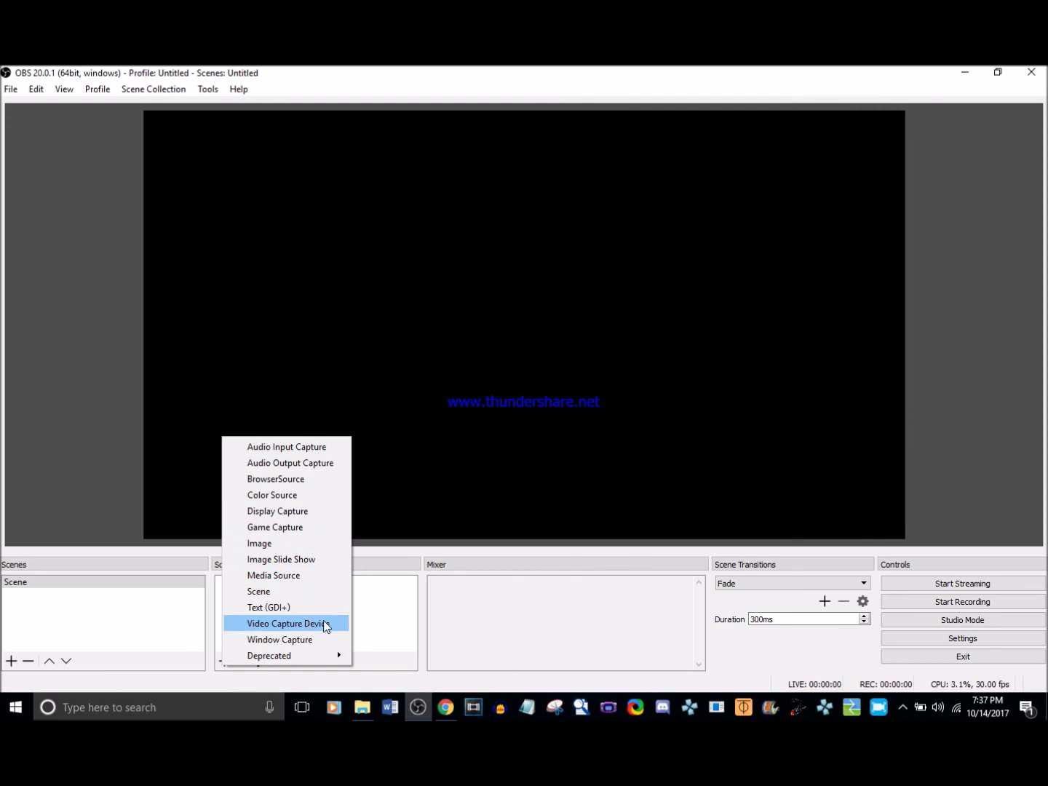
click(403, 594)
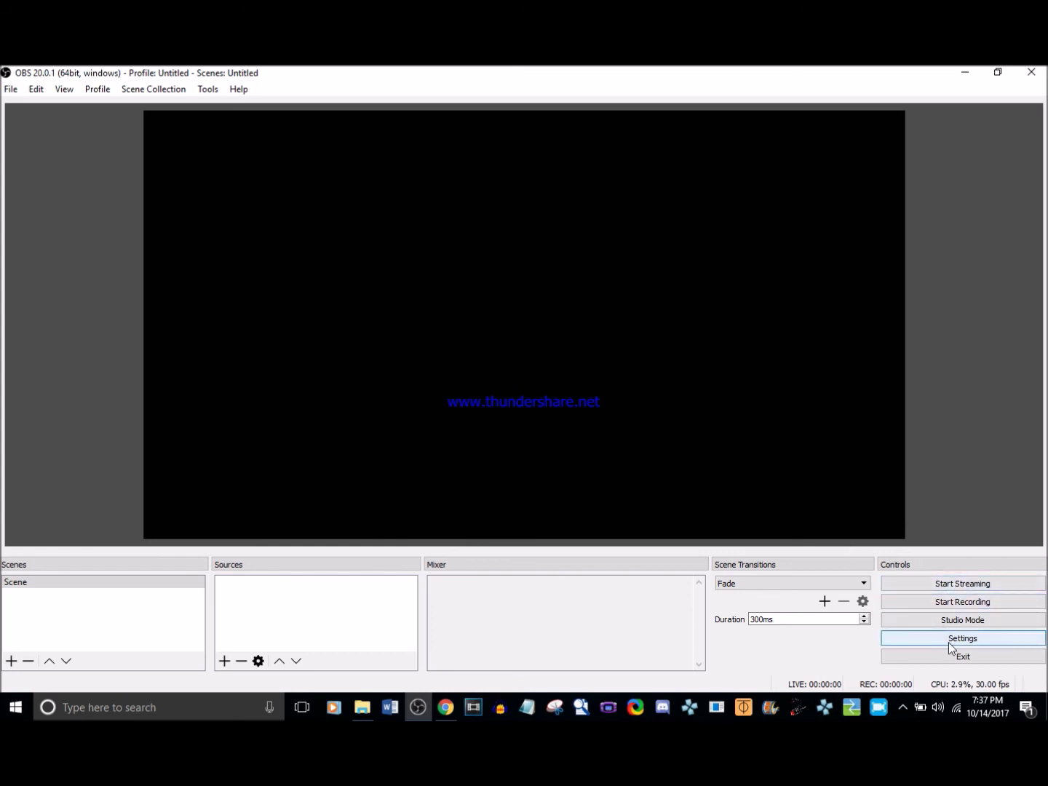
- Turn on Studio Mode to view its dual preview layout, and turn it off again
click(932, 623)
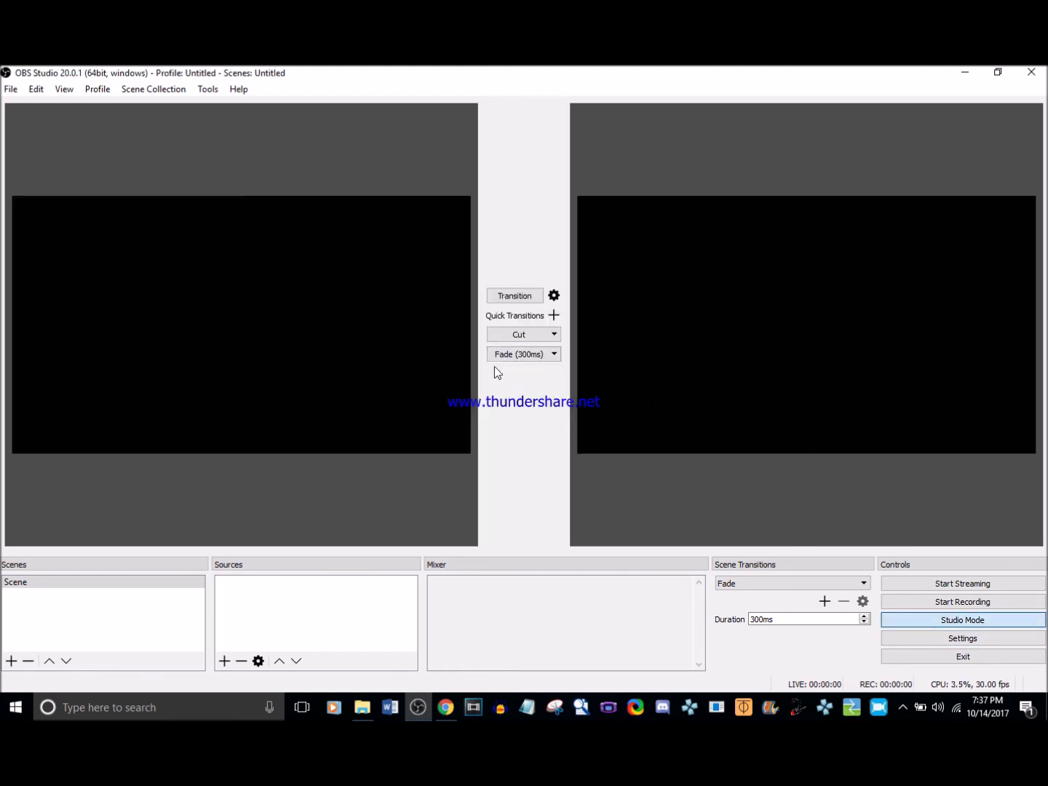
click(985, 624)
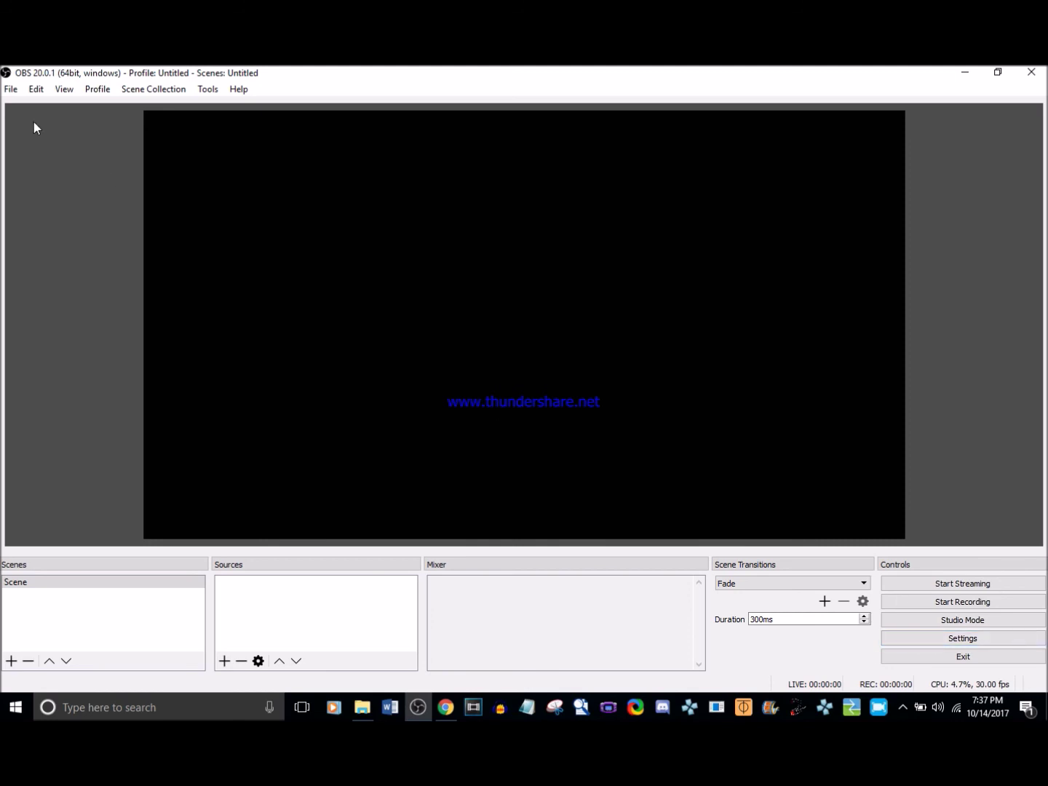
- Look over the File commands and the General settings, and close the settings without changes
click(14, 90)
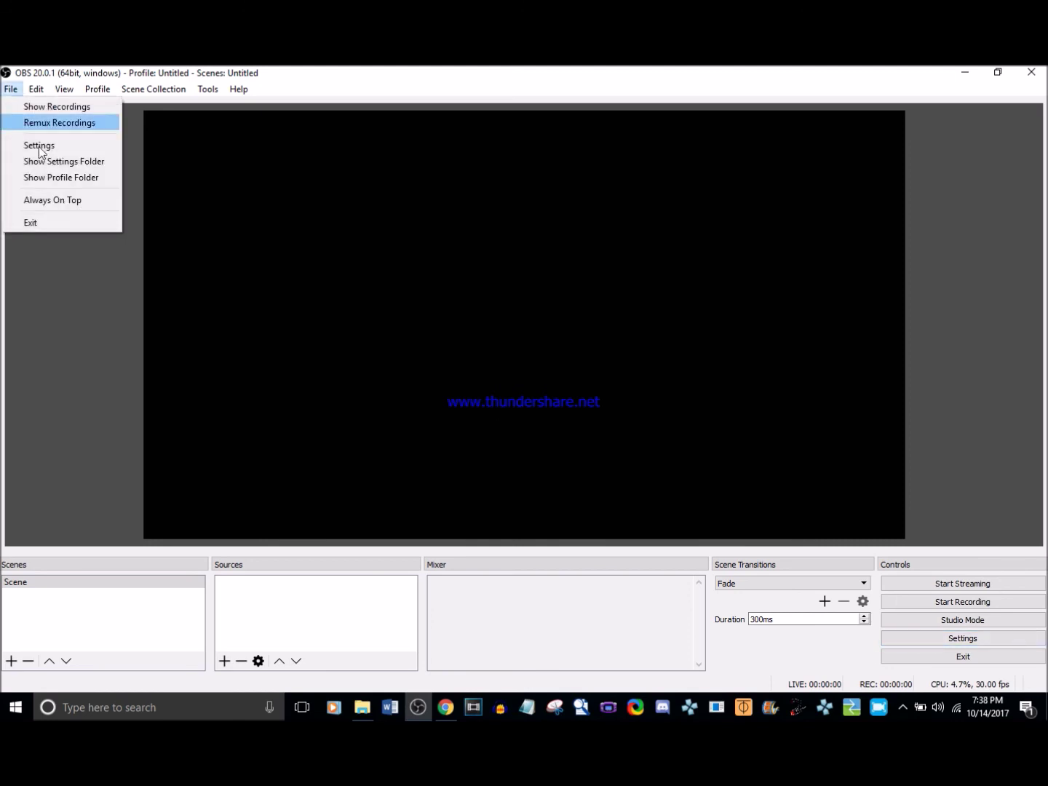
click(720, 324)
click(940, 640)
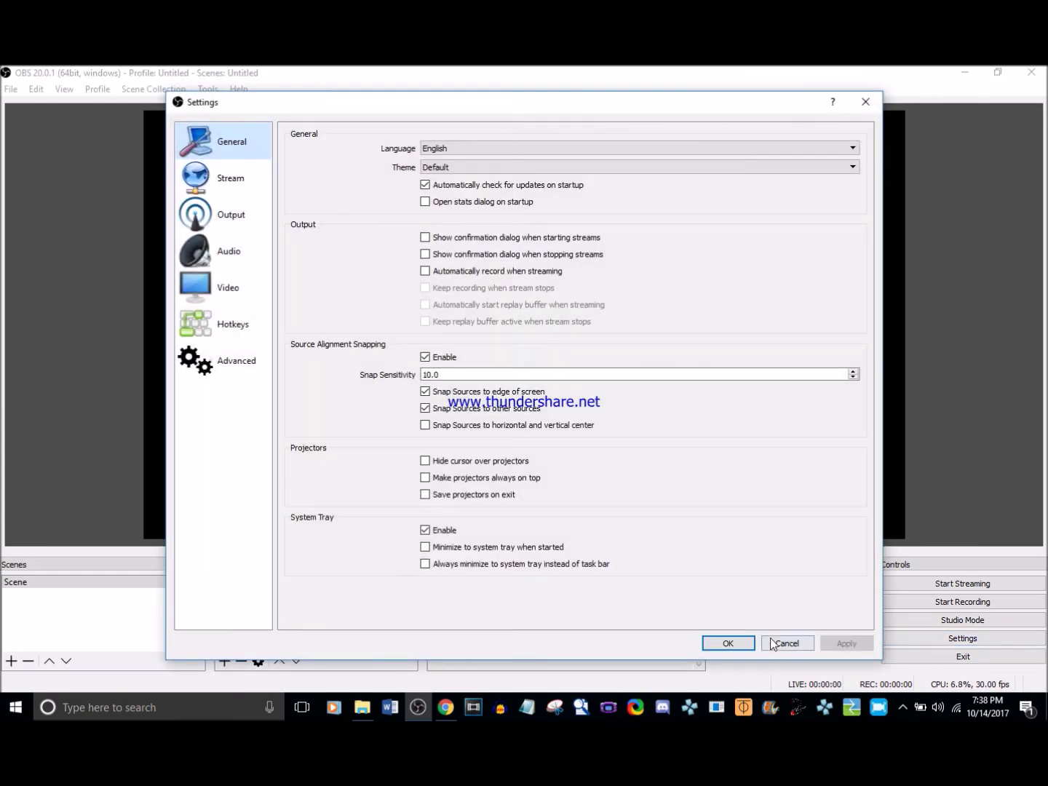
click(773, 643)
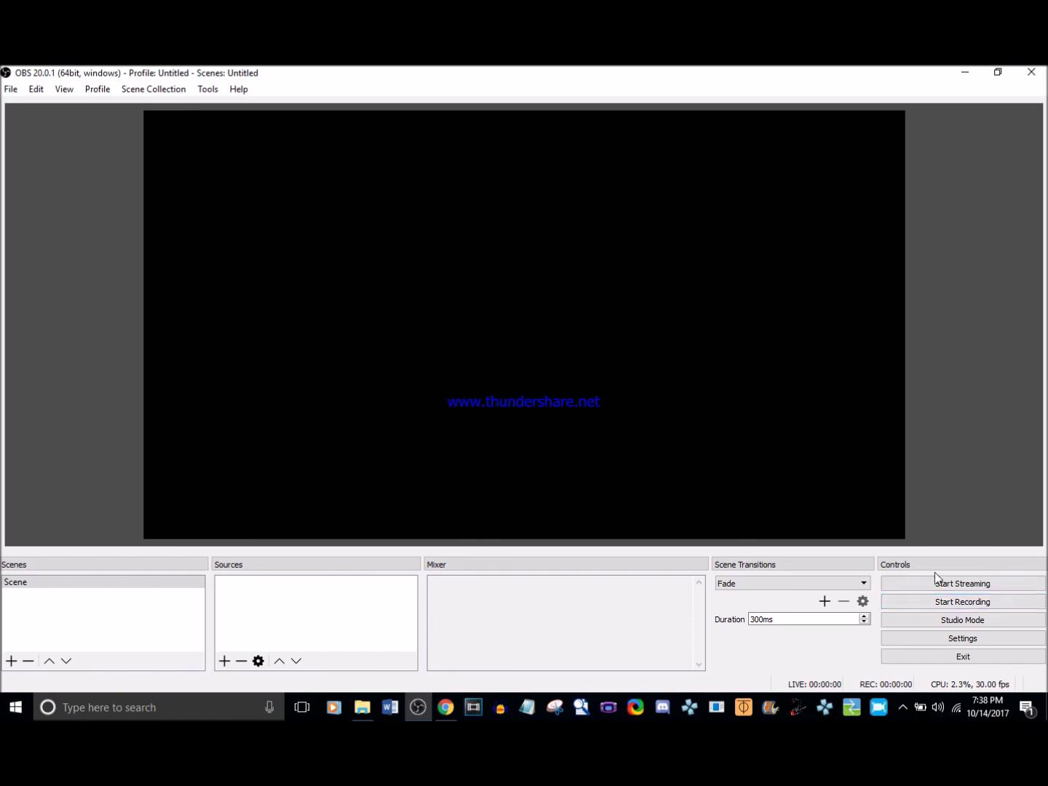
- In the Stream settings, keep the stream type on Streaming Services and choose YouTube / YouTube Gaming as the service
click(920, 638)
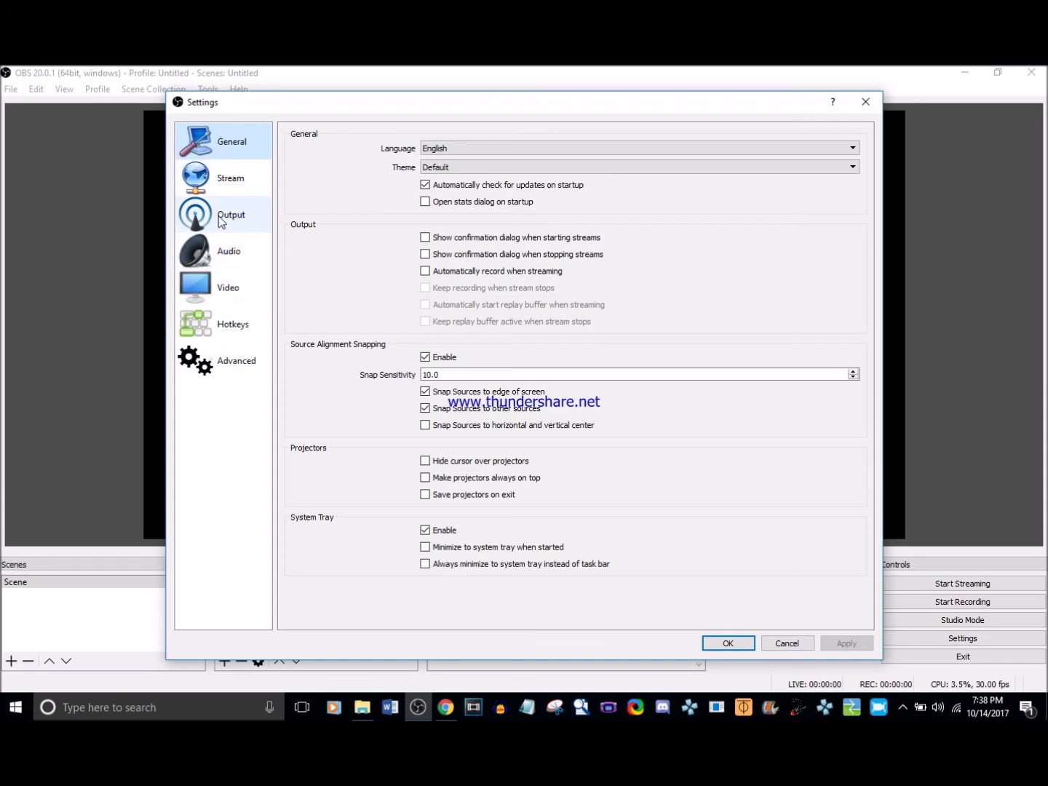
click(227, 186)
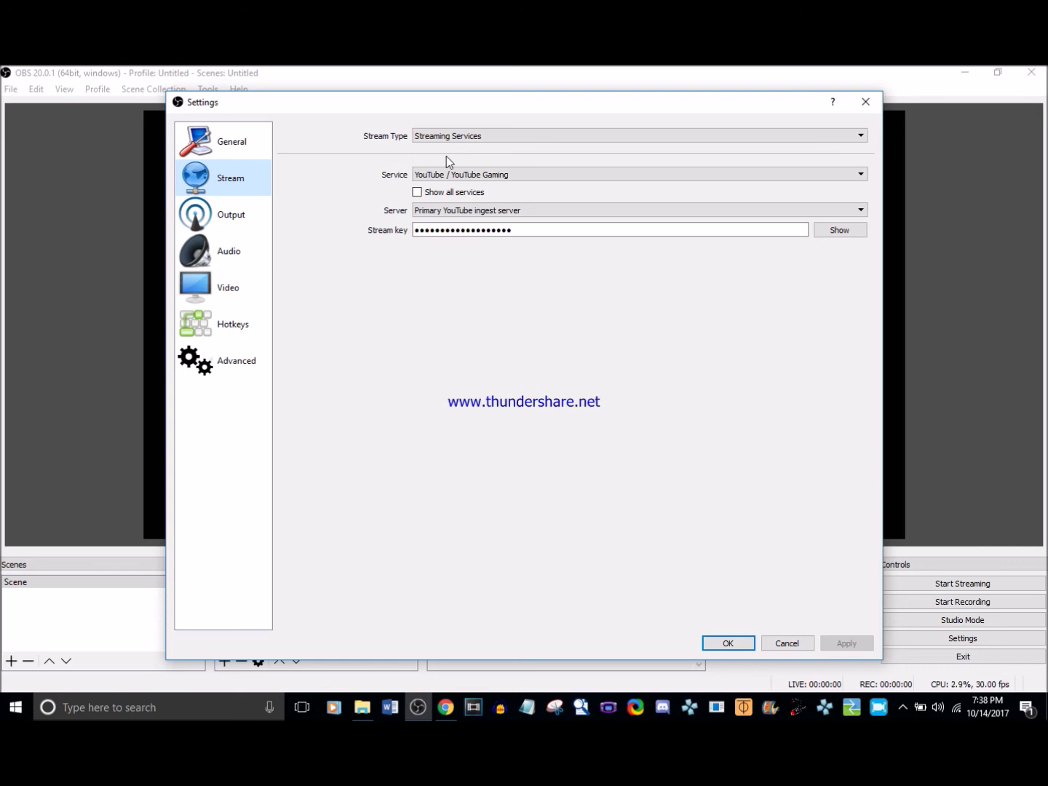
click(435, 136)
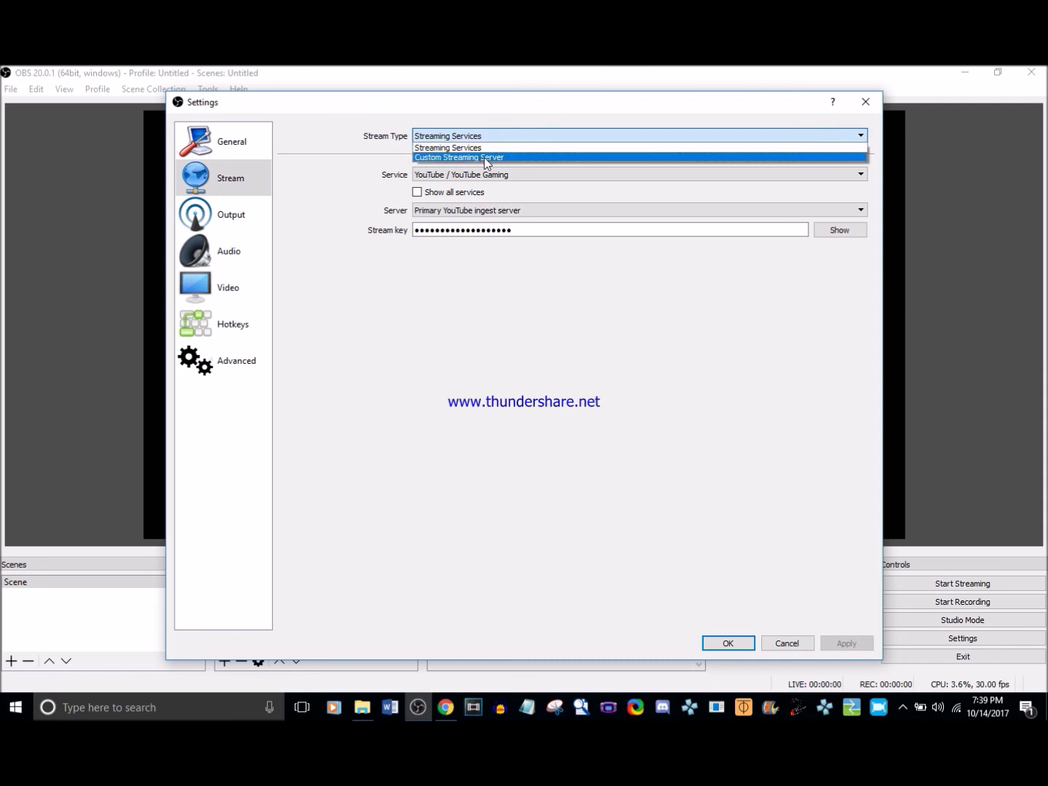
click(306, 196)
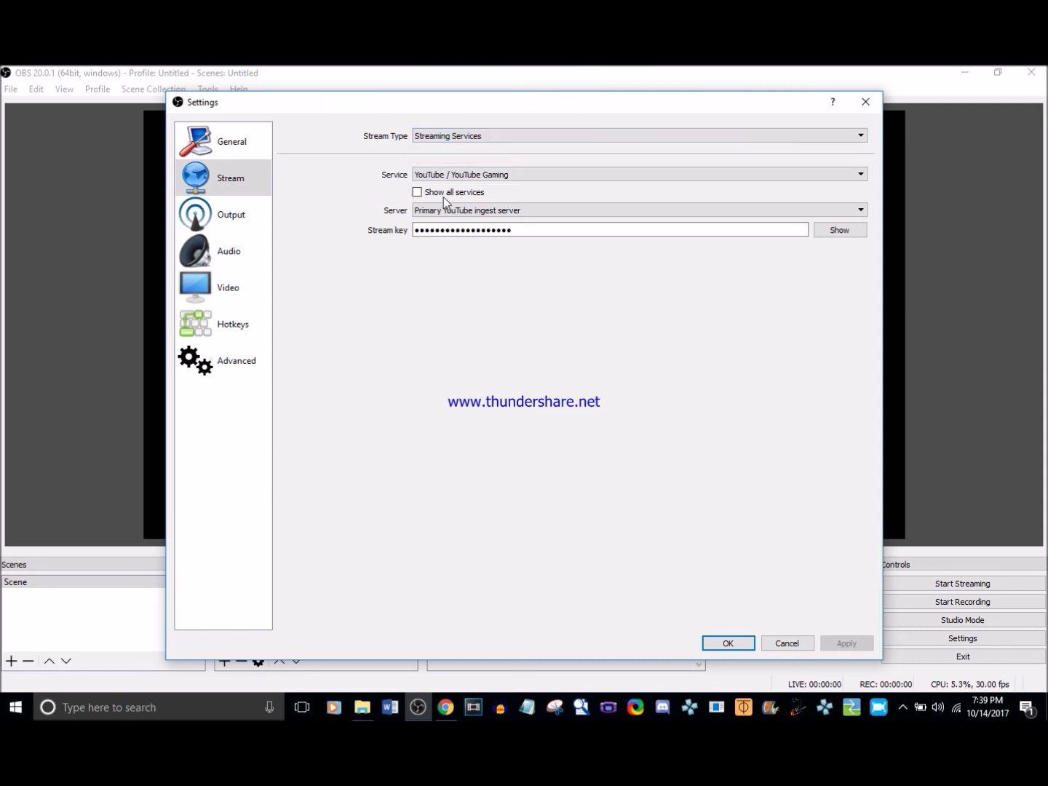
click(472, 175)
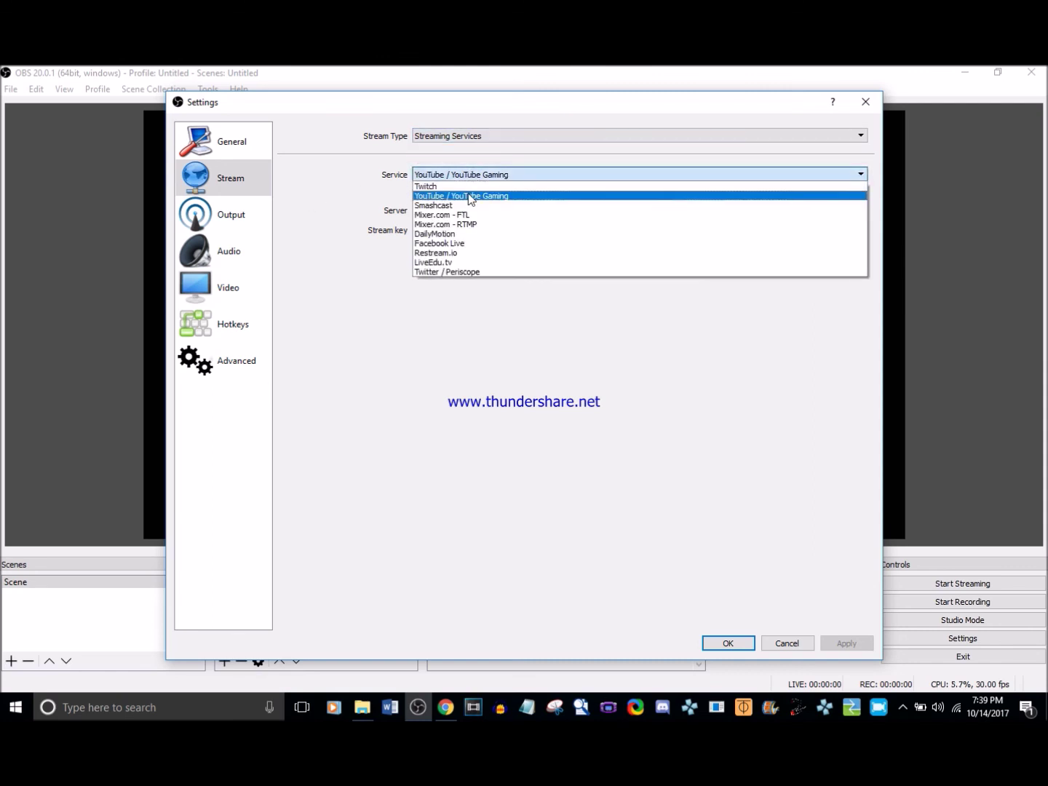
click(470, 197)
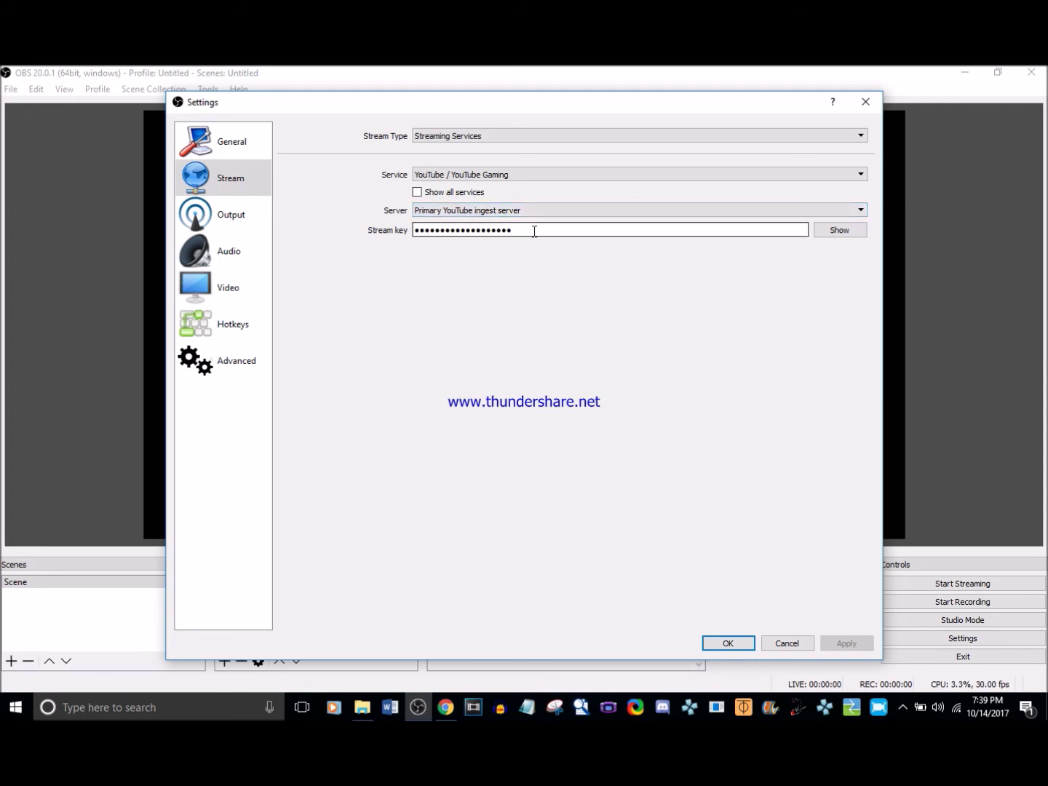
- Switch to YouTube in Chrome and go through Creator Studio to the live streaming dashboard's encoder setup with the stream key
click(445, 707)
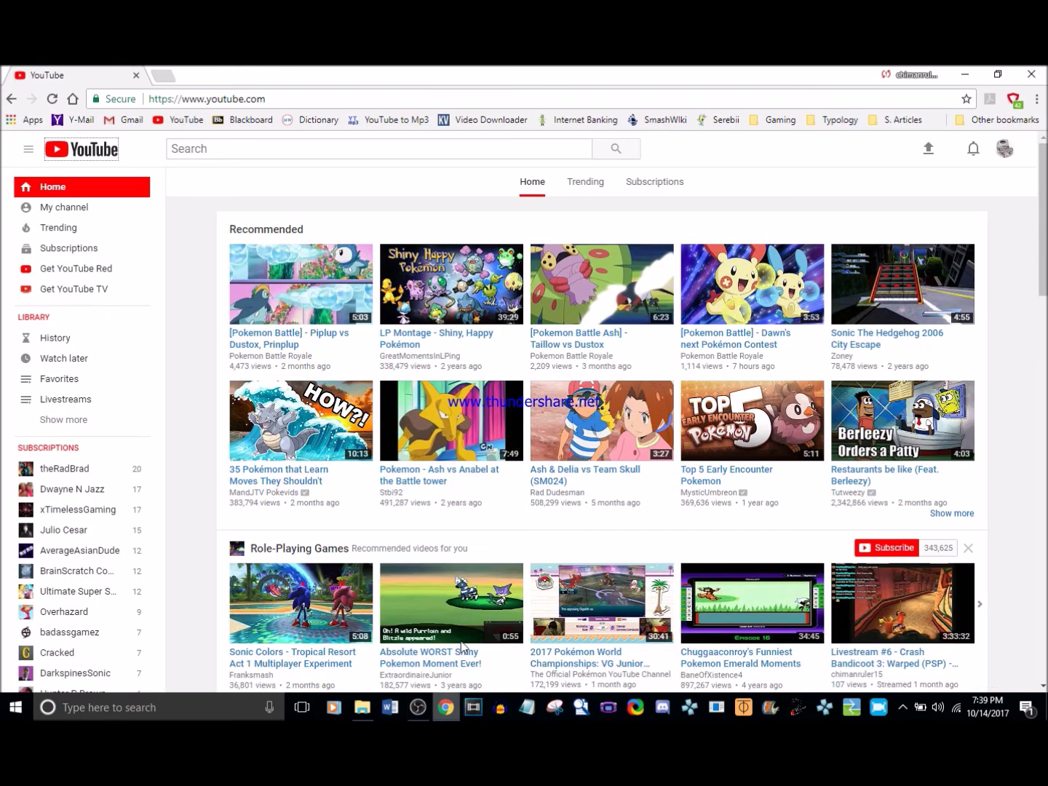
click(1005, 151)
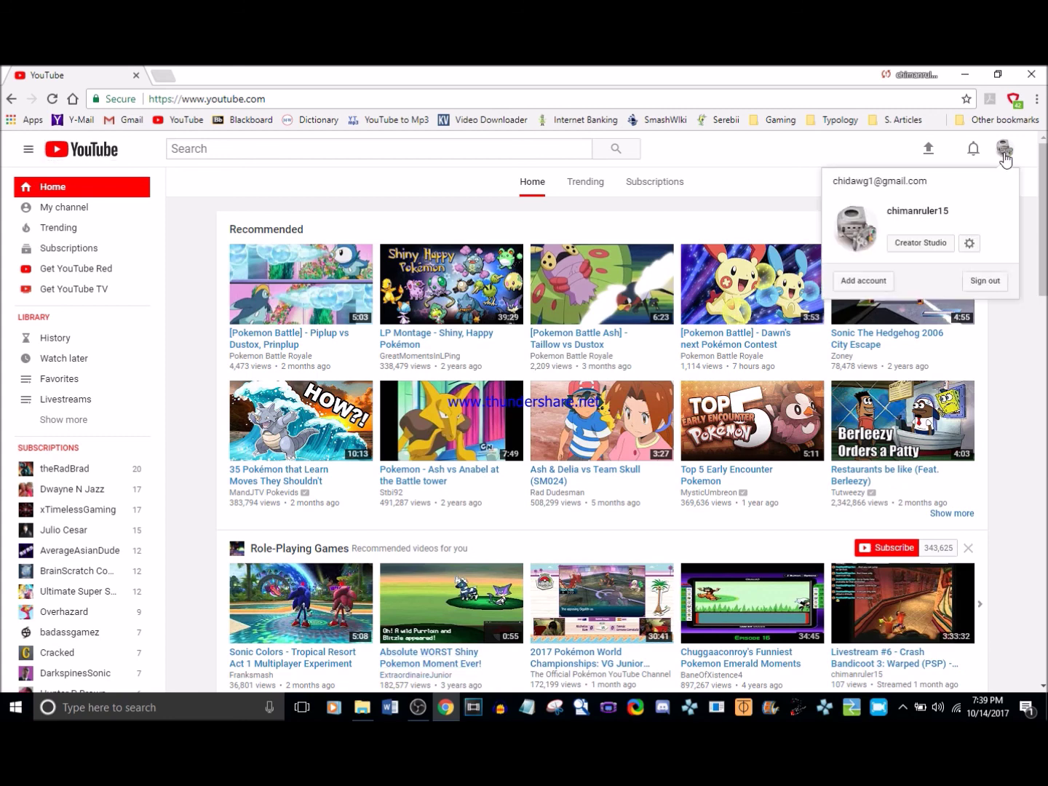
click(921, 244)
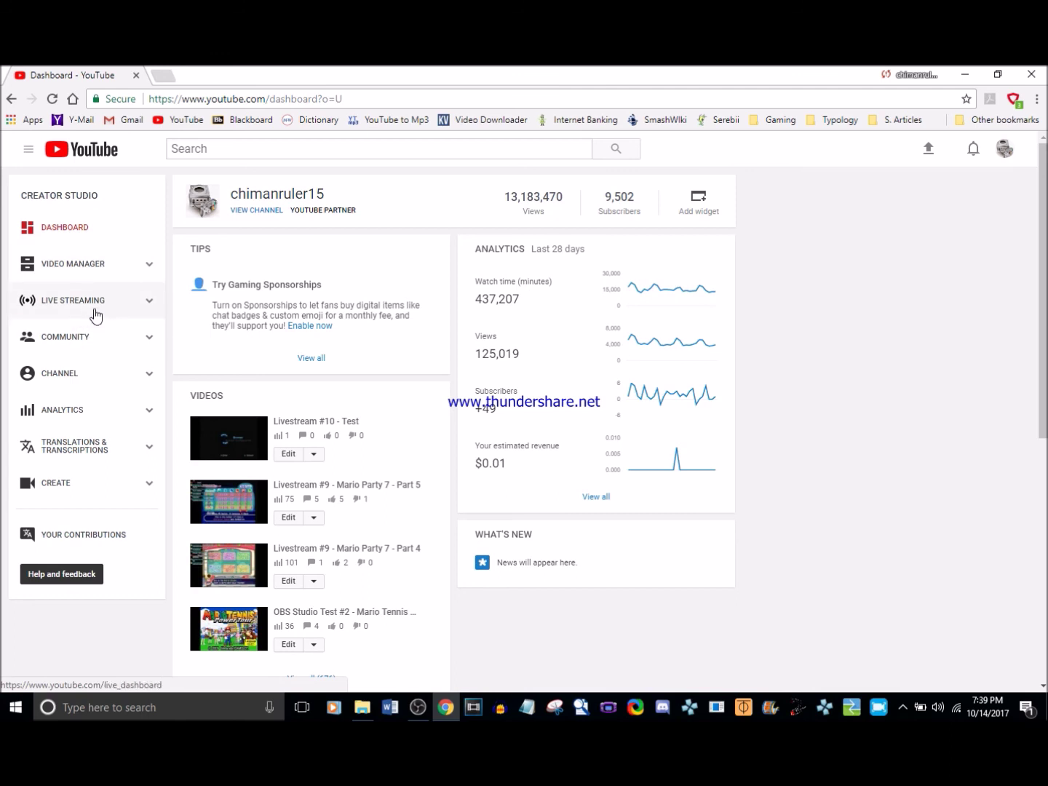
click(124, 305)
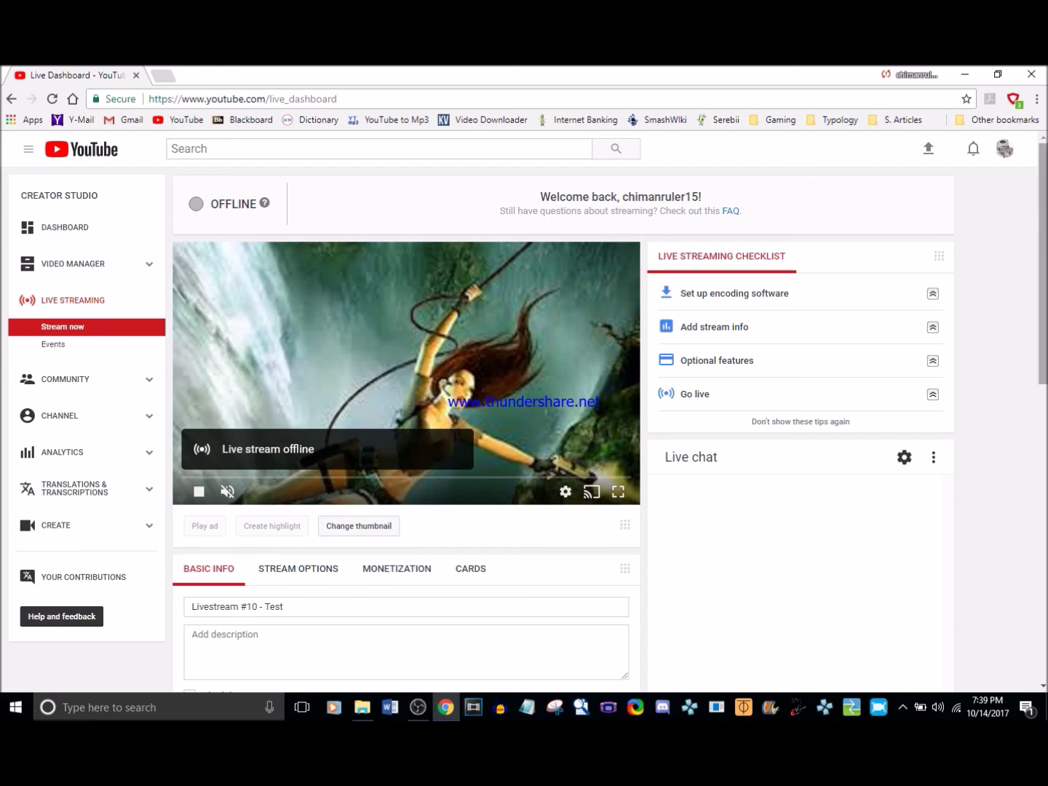
drag(1046, 242, 1022, 371)
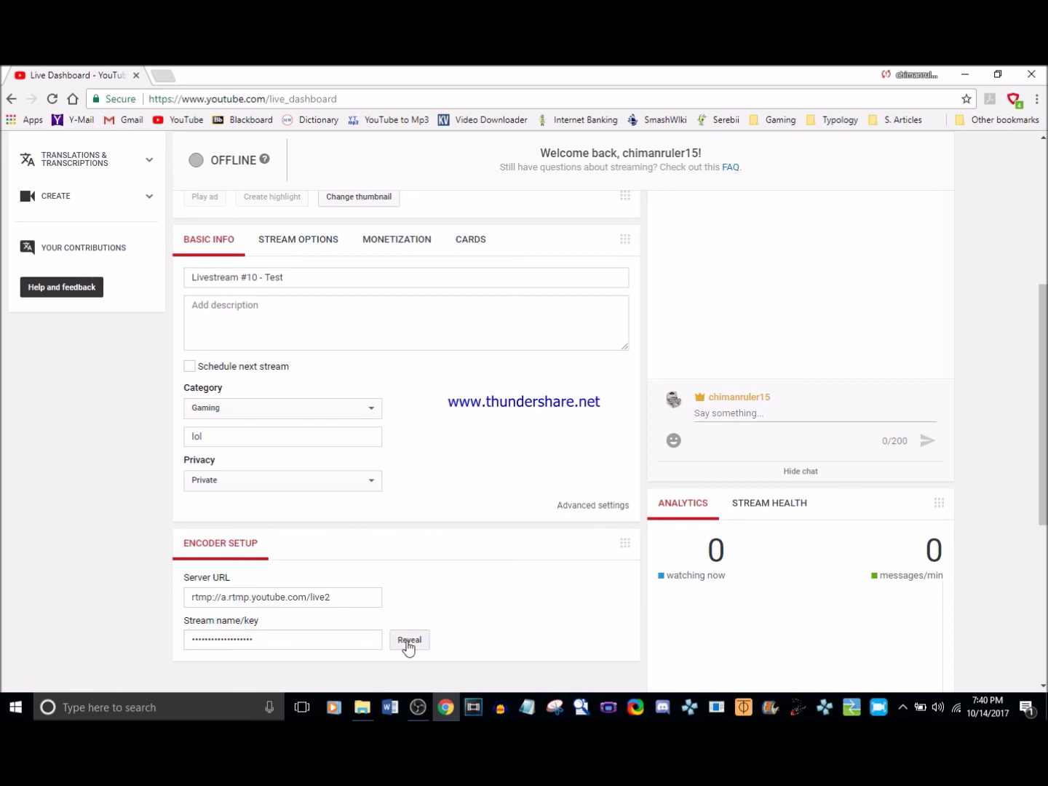
- Compare the stream key field in the OBS Stream settings with the stream name/key in YouTube's encoder setup, ending in OBS
click(416, 708)
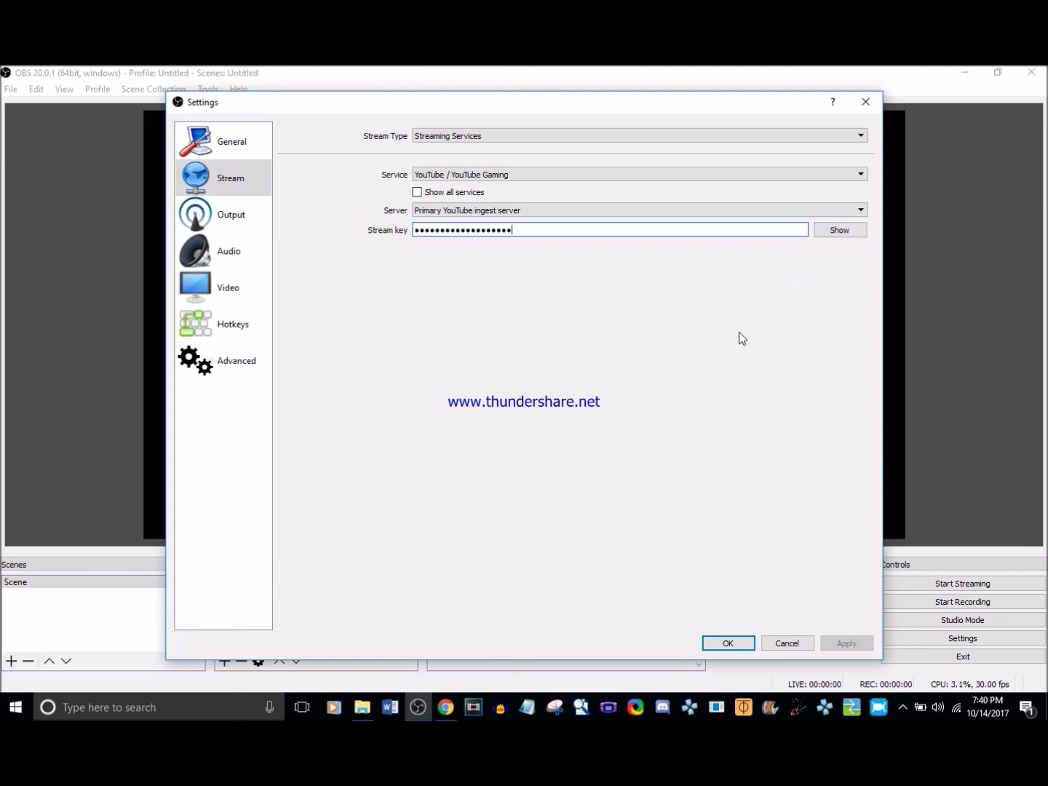
click(445, 706)
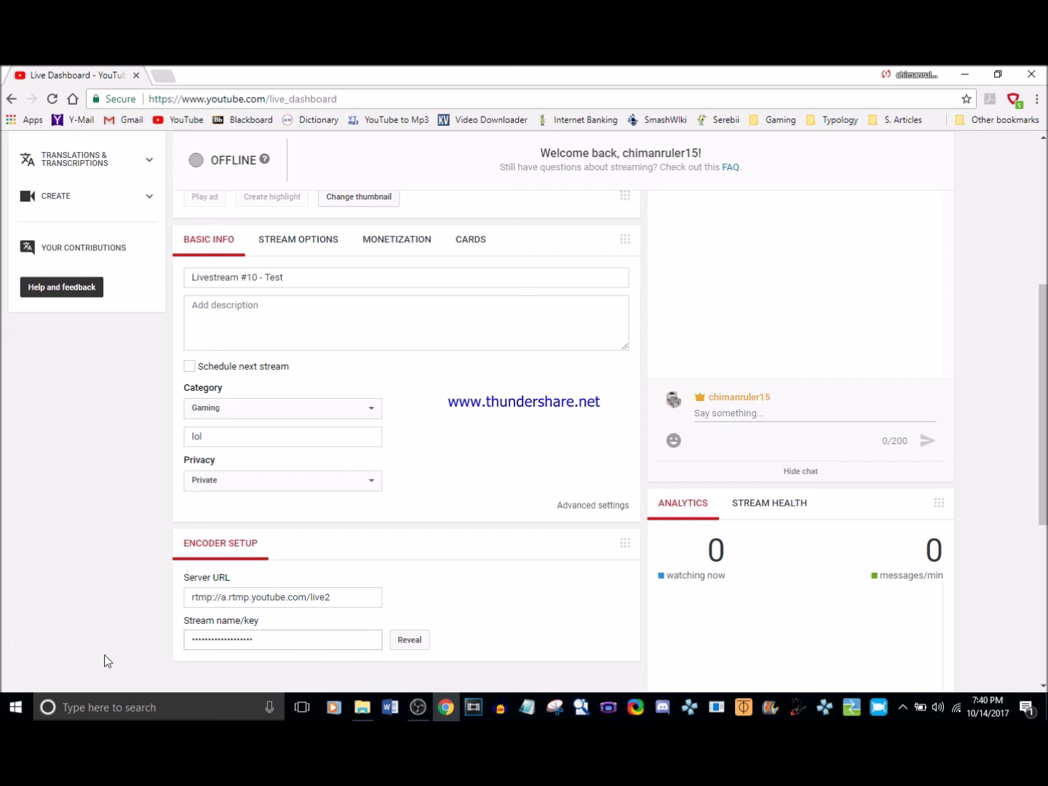
click(416, 717)
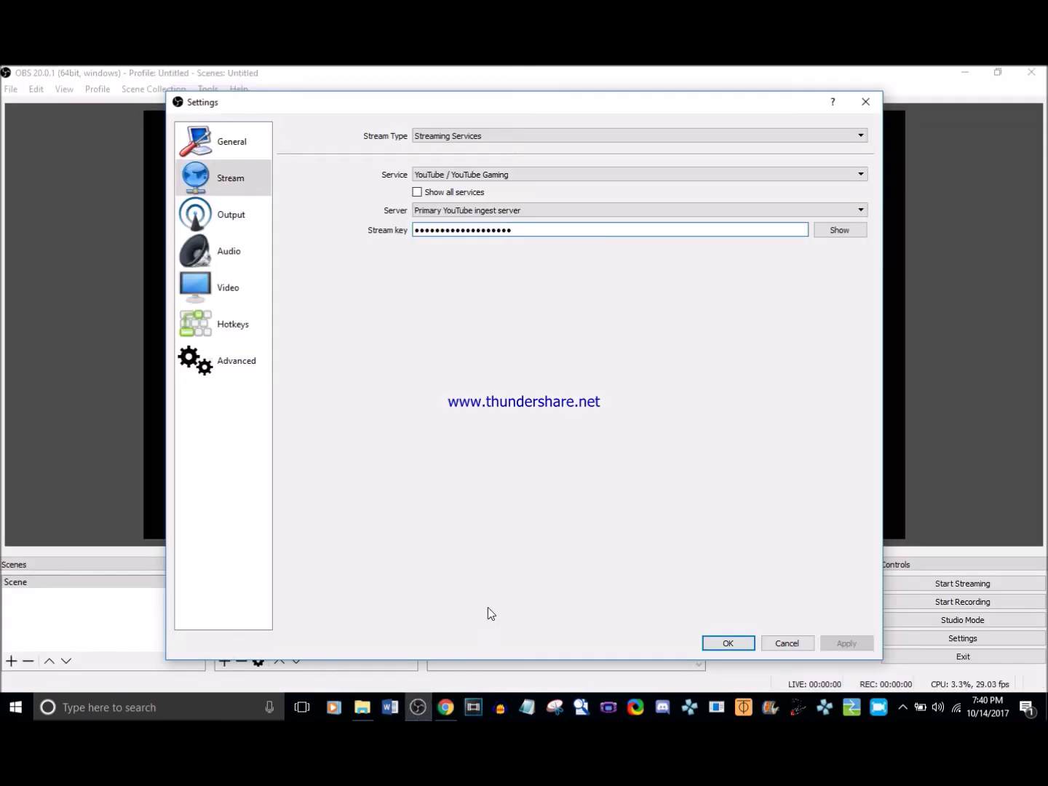
right_click(527, 231)
click(439, 599)
click(445, 708)
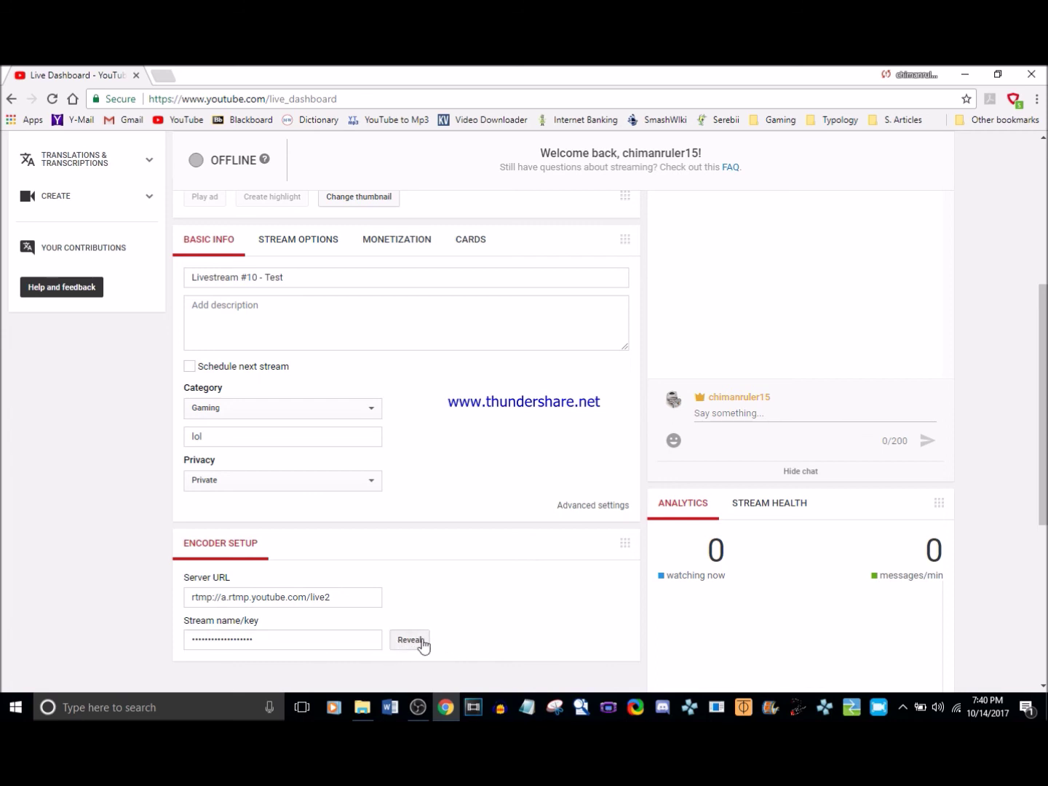
click(417, 707)
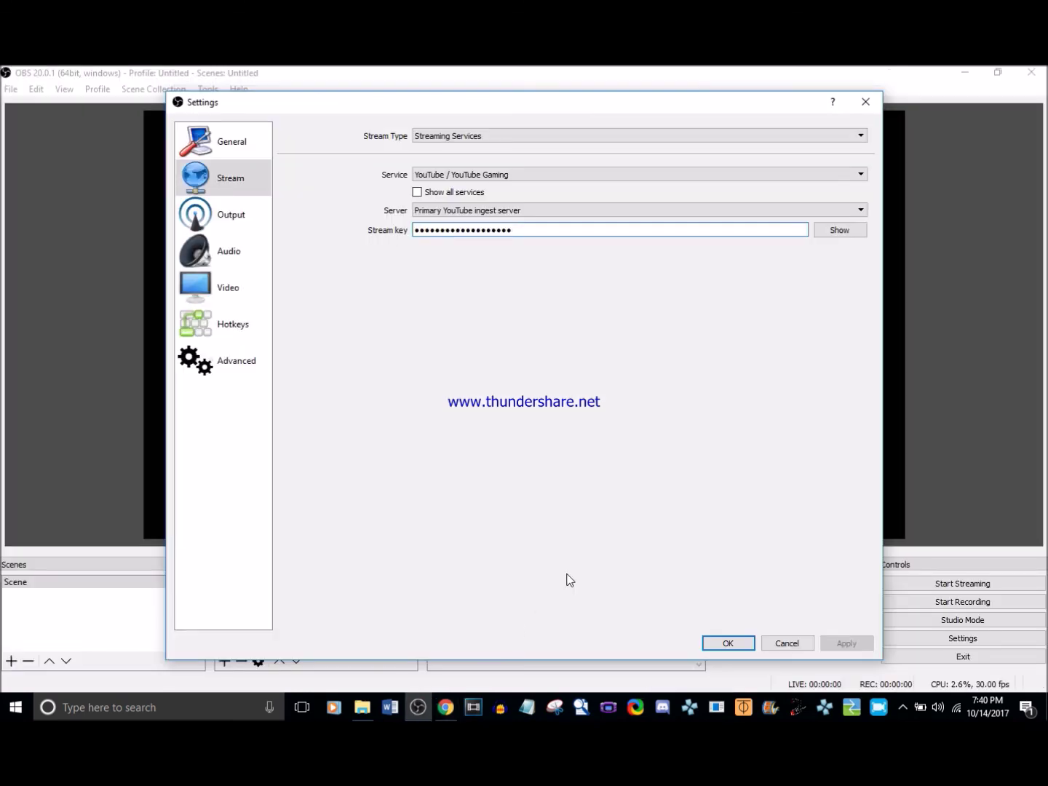
- Show the Output settings and set the output mode to Simple
click(215, 225)
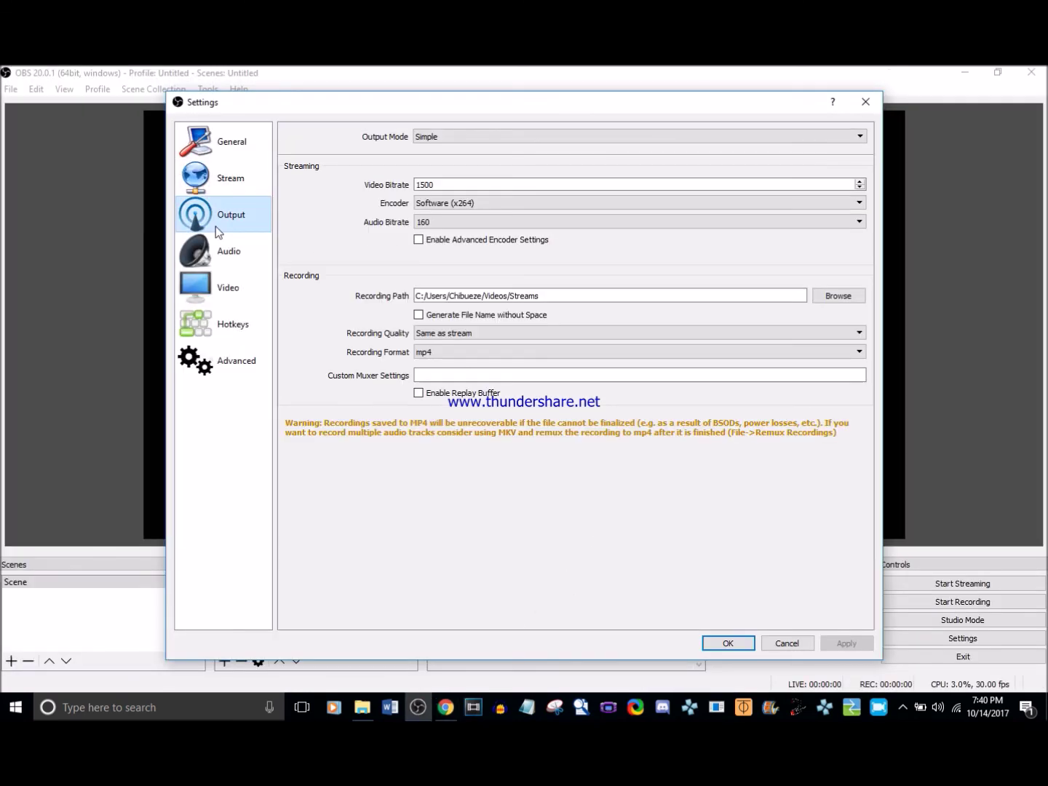
click(438, 136)
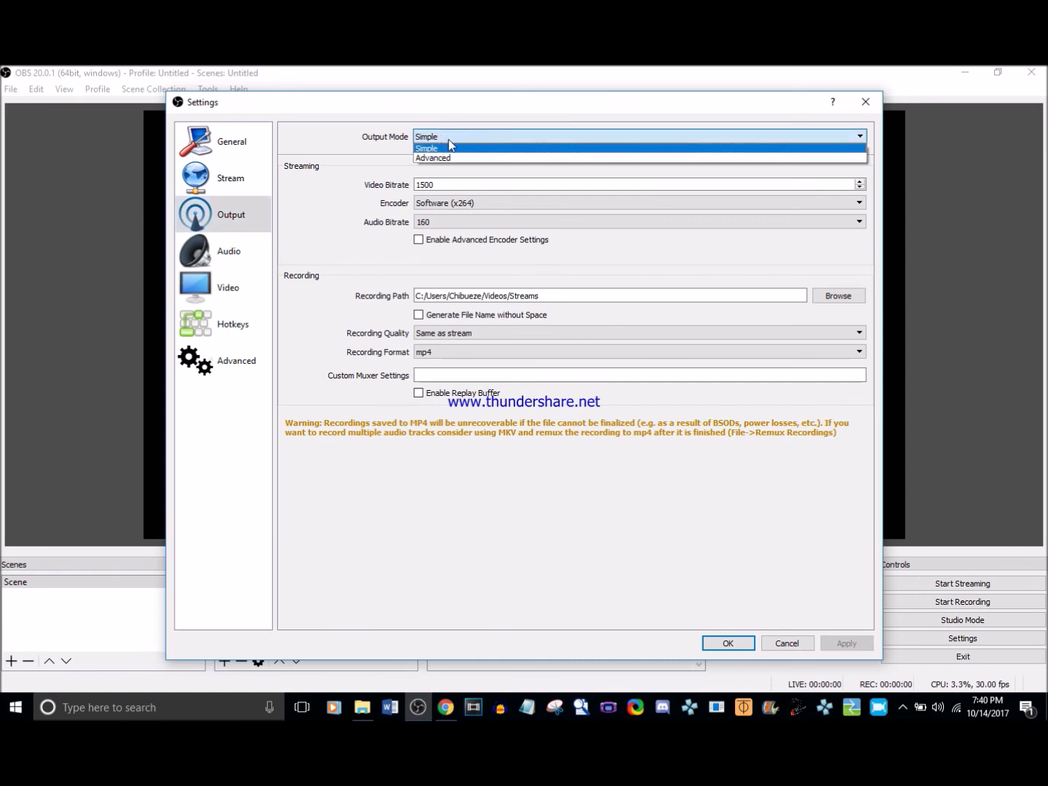
click(448, 148)
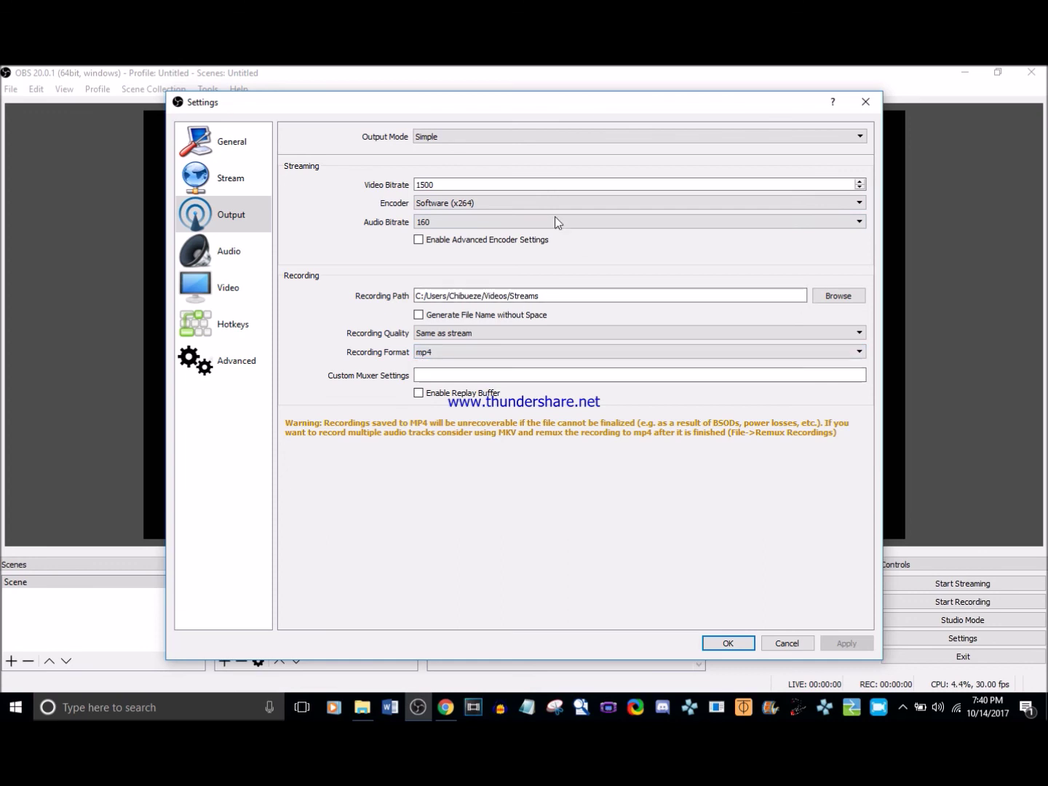
- Look through the Advanced output mode's streaming, recording and audio options, and return the output mode to Simple
click(529, 141)
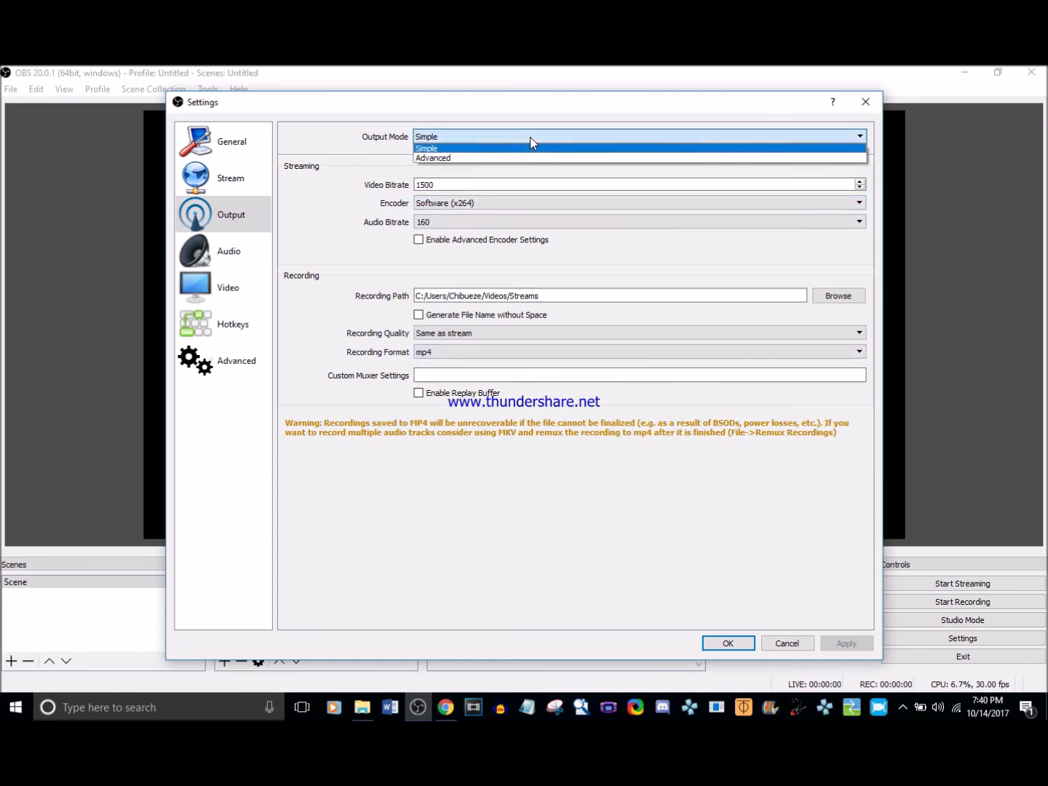
click(480, 160)
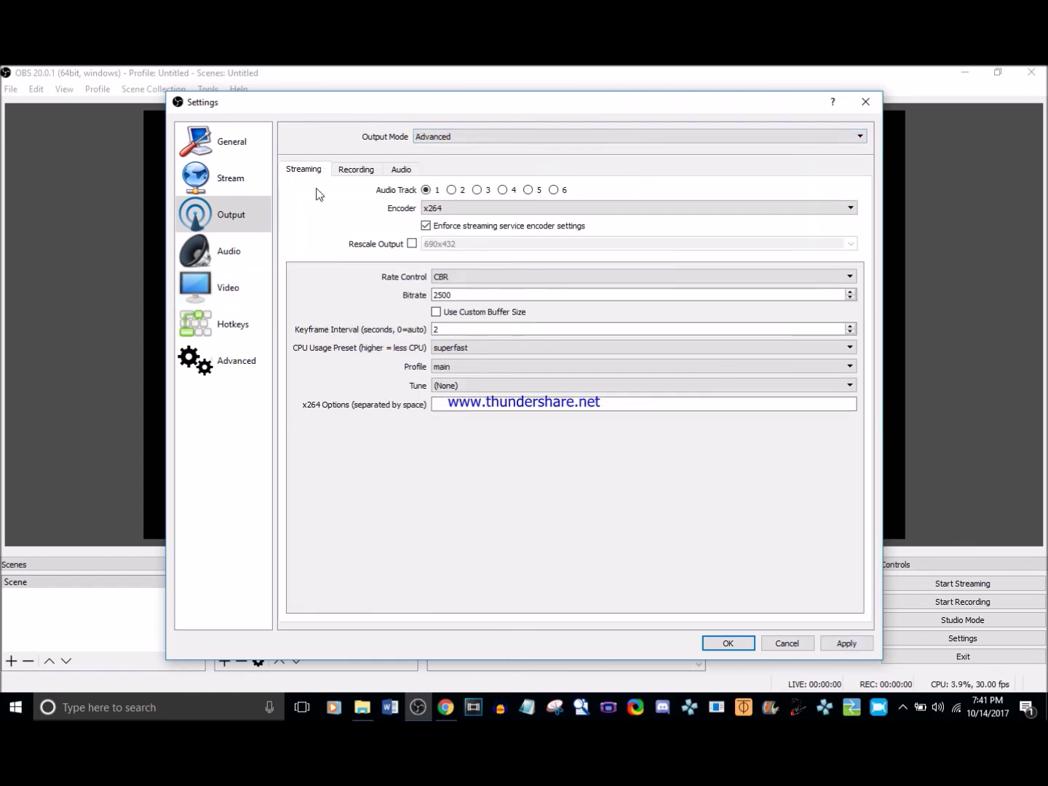
click(370, 172)
click(398, 171)
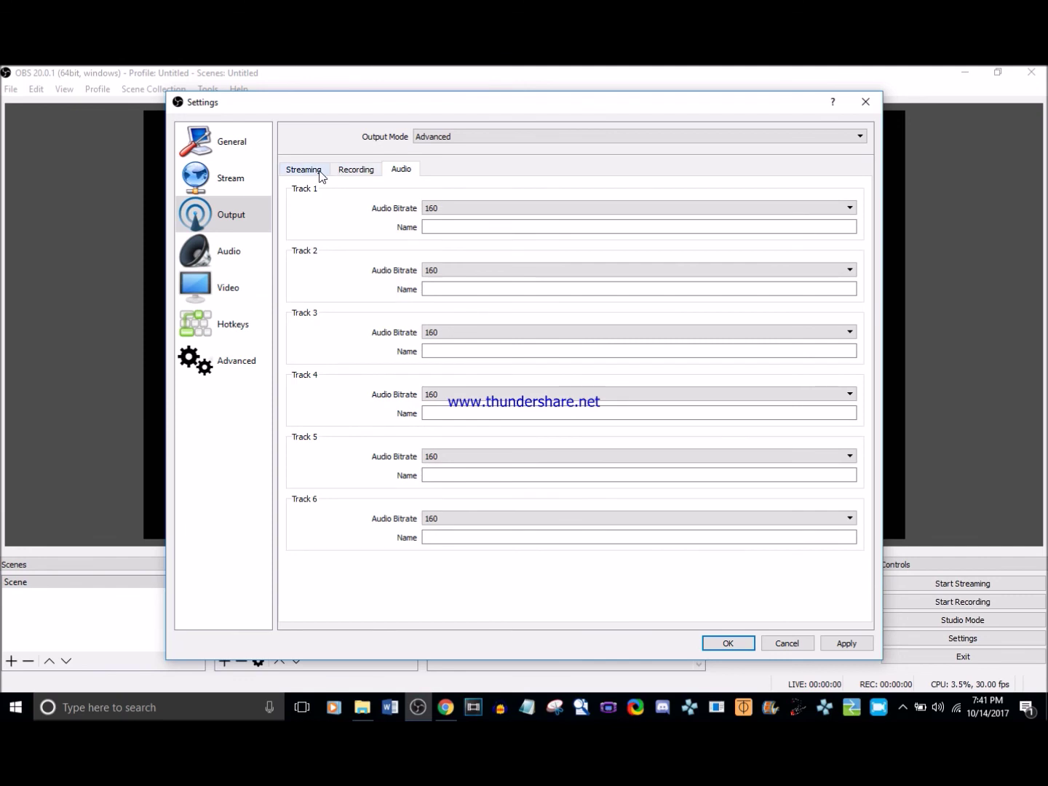
click(320, 174)
click(433, 140)
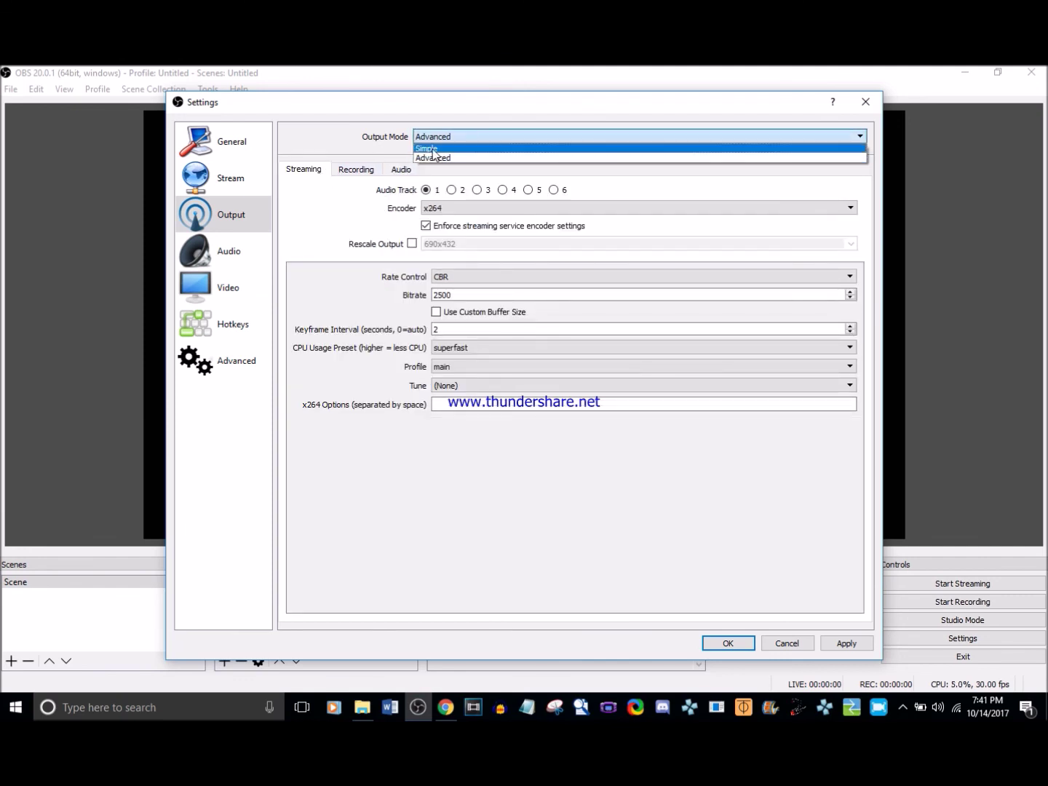
click(433, 149)
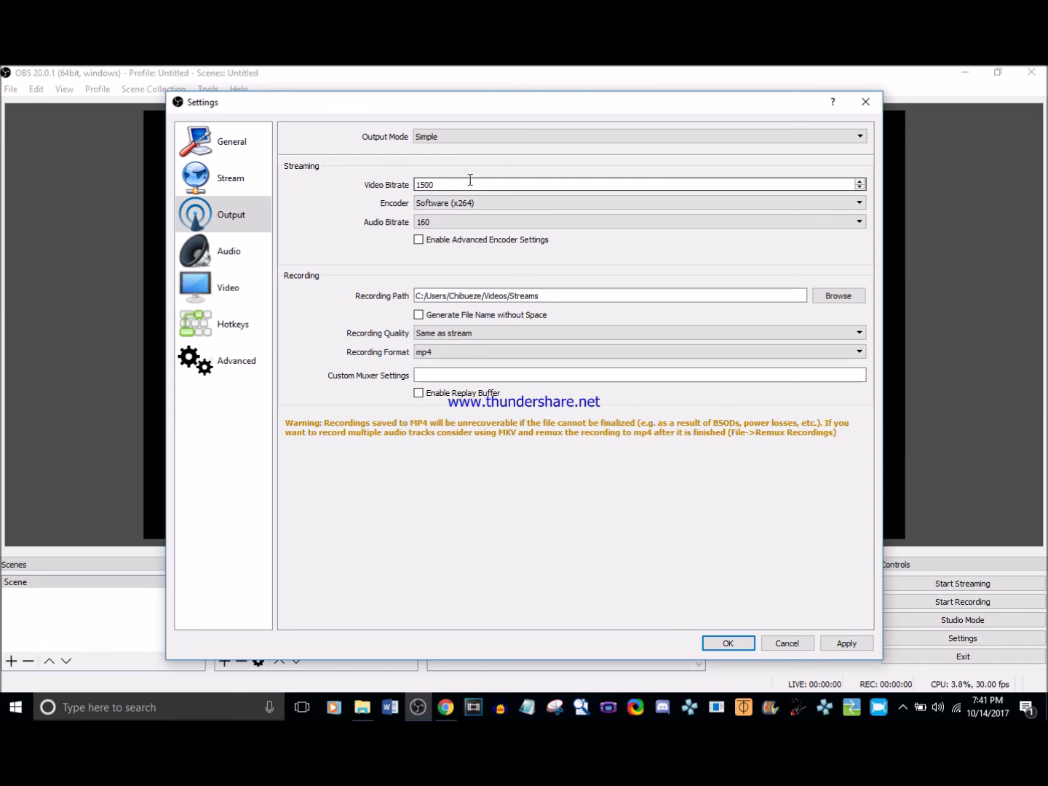
- Choose Software (x264) as the streaming encoder in the Output settings
click(426, 207)
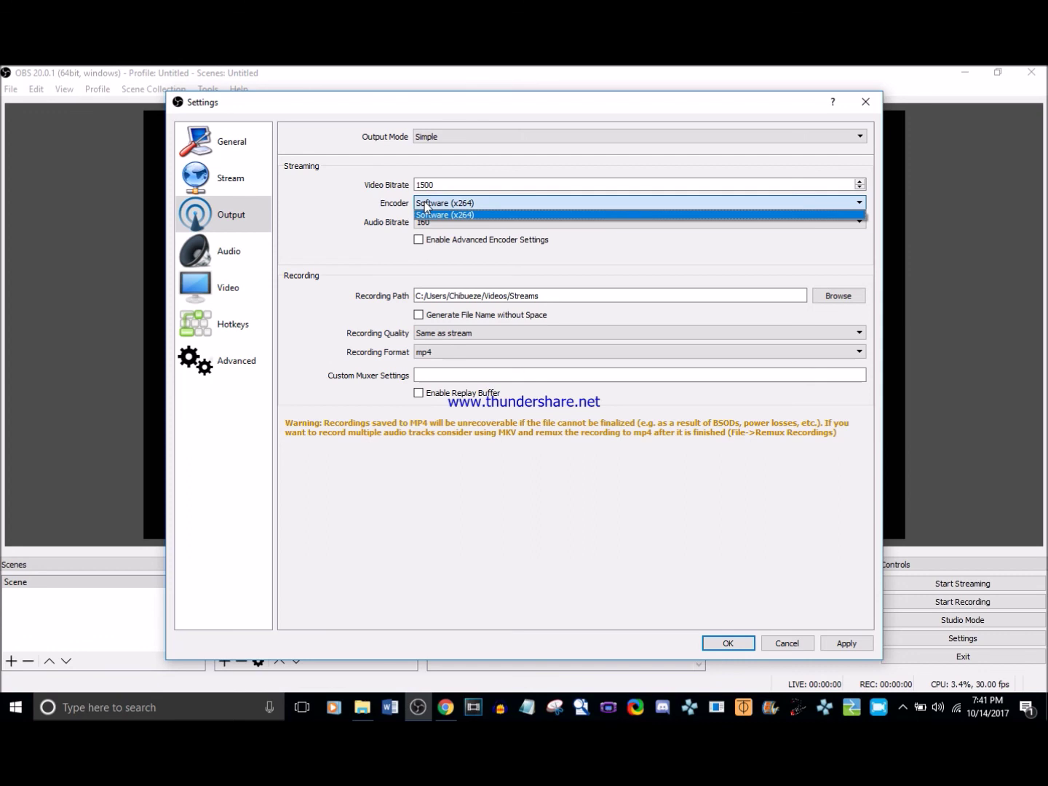
click(426, 214)
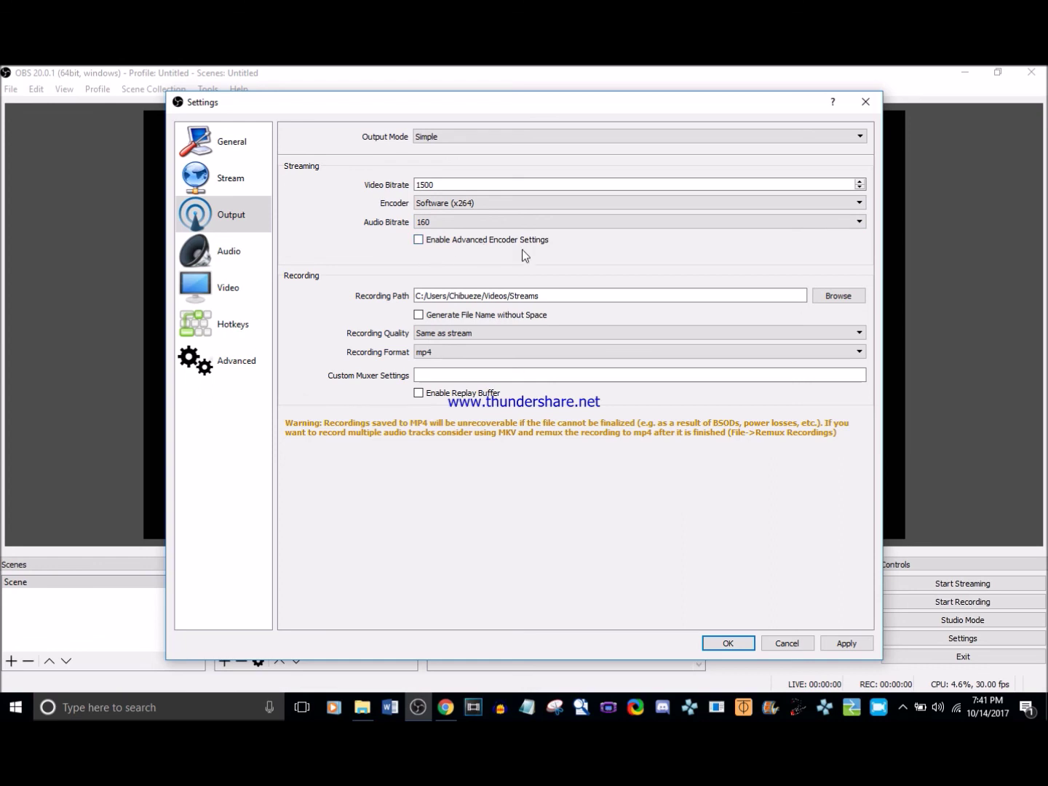
- Examine the audio bitrate, recording path, recording quality and recording format options in the Output settings
click(445, 222)
click(317, 486)
click(837, 298)
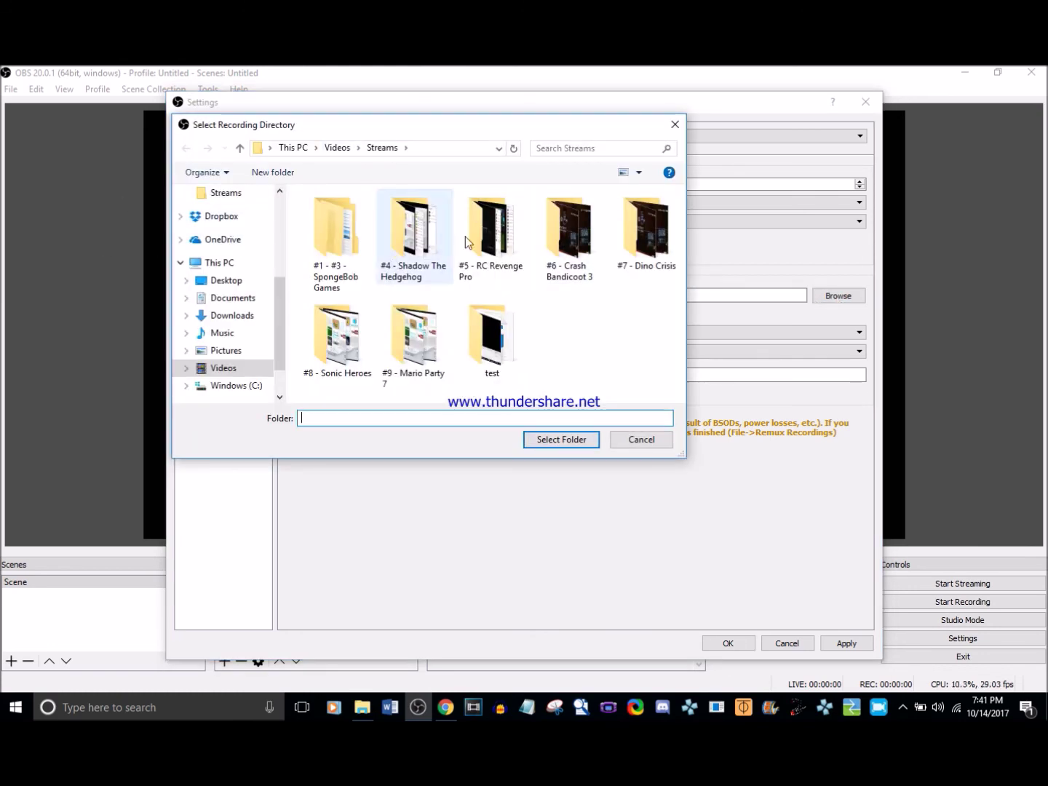
click(636, 441)
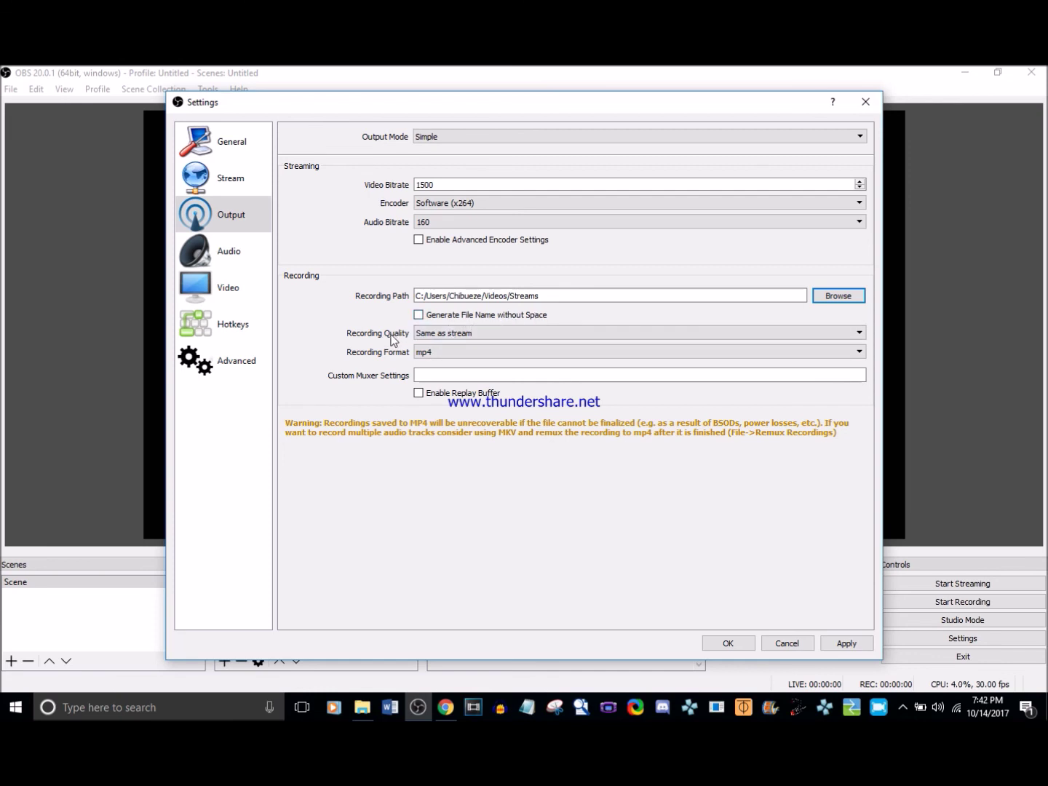
click(456, 334)
click(457, 334)
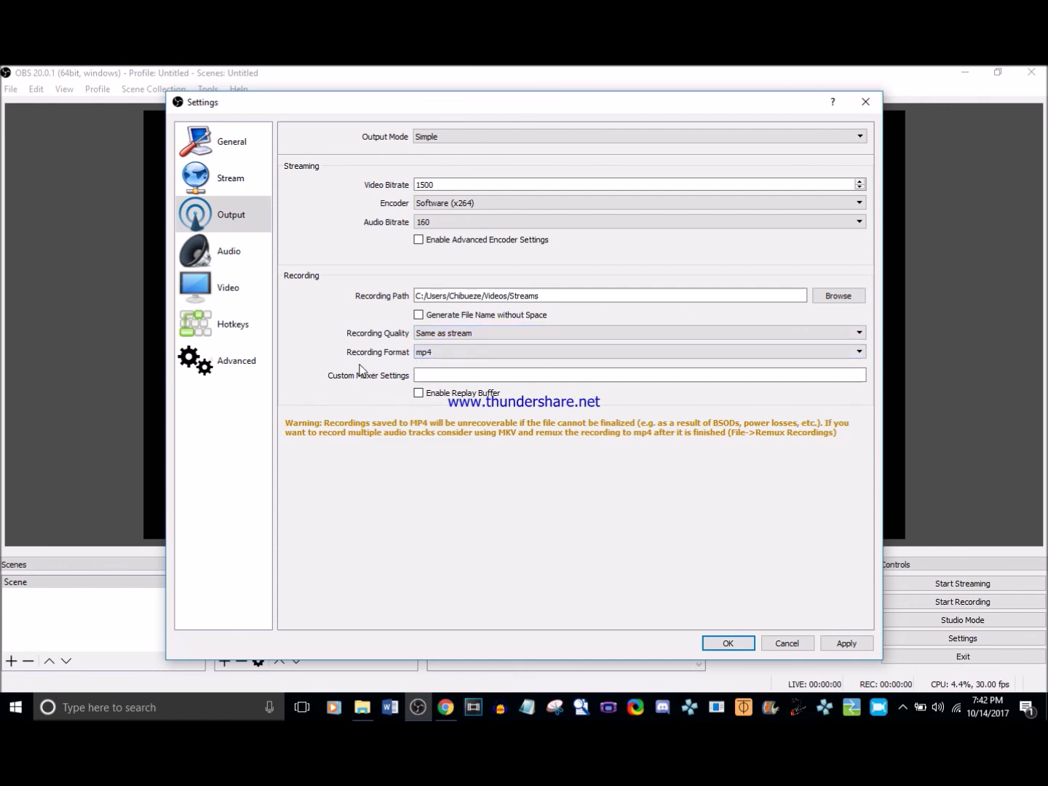
click(444, 355)
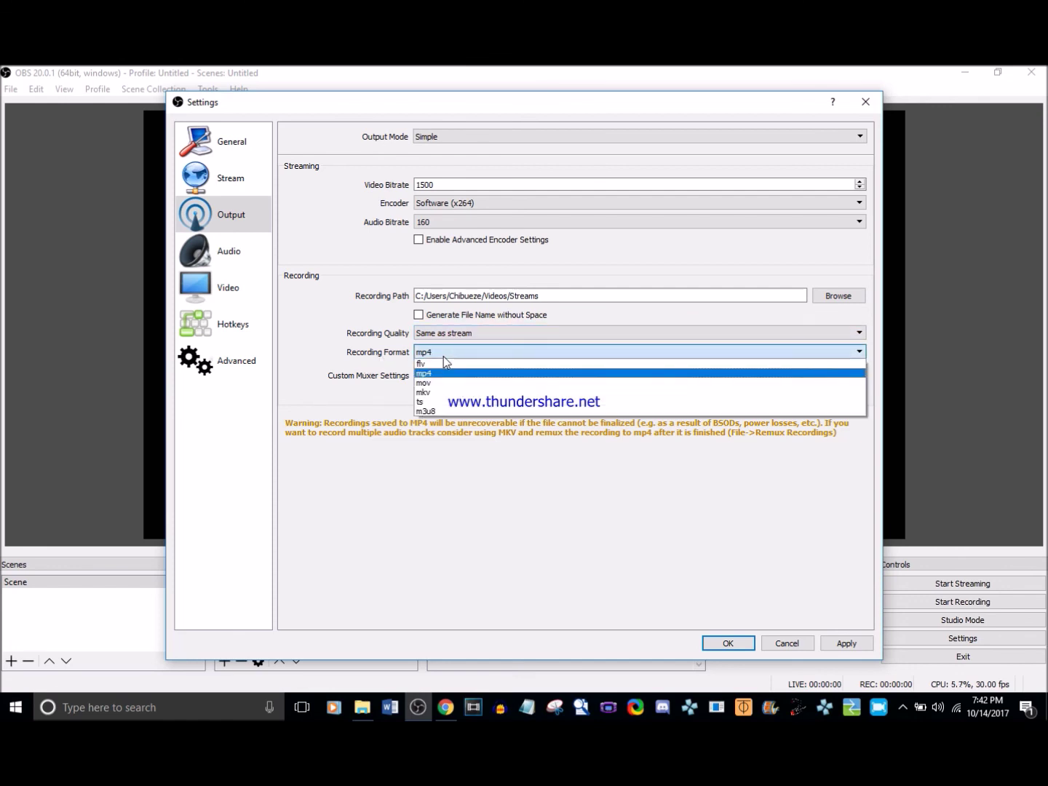
click(443, 356)
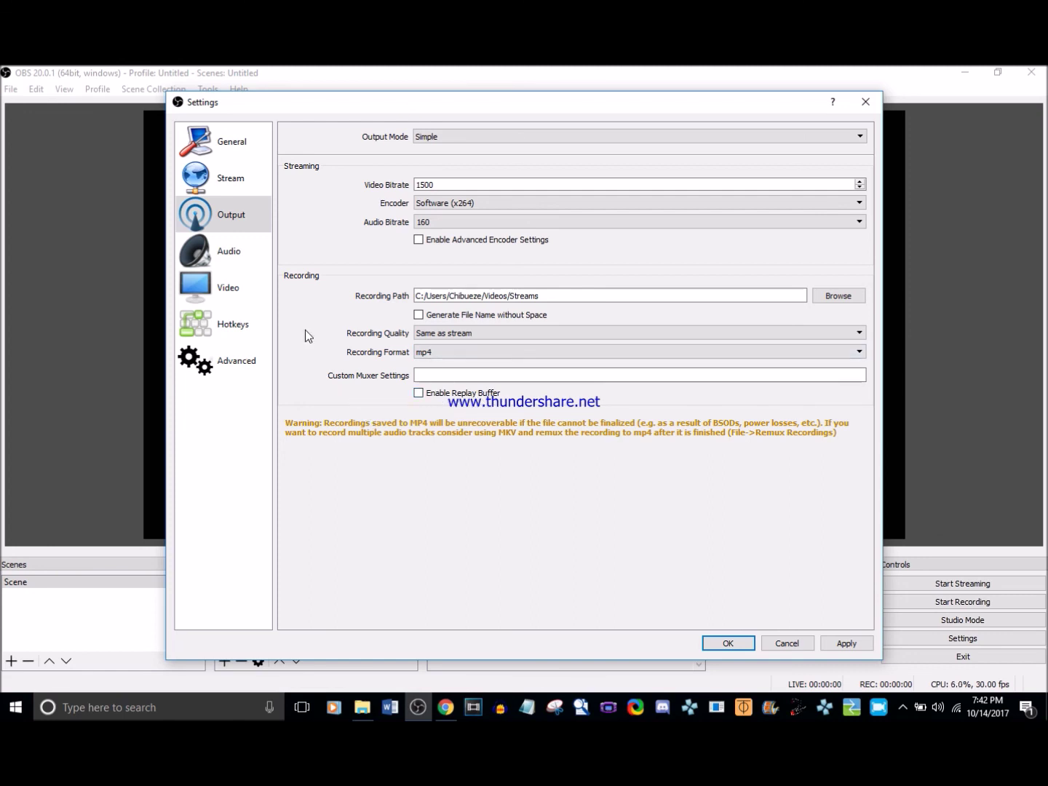
- Look through the sample rate and desktop audio device options in the Audio settings
click(227, 251)
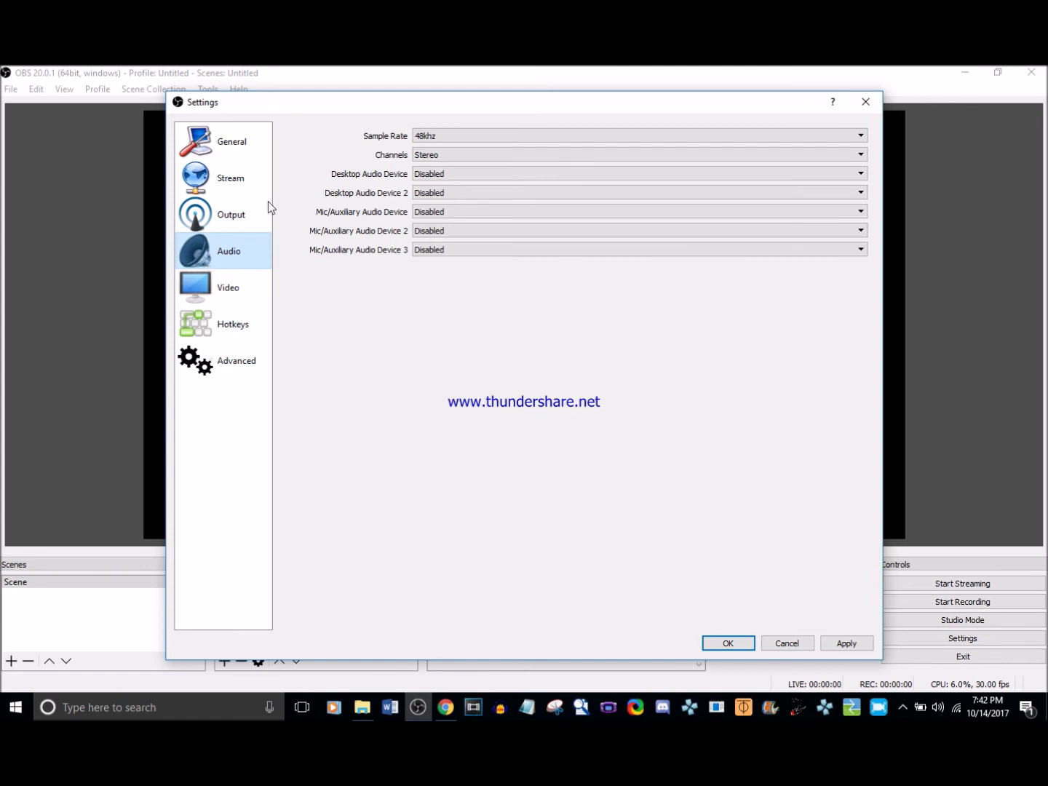
click(481, 136)
click(482, 136)
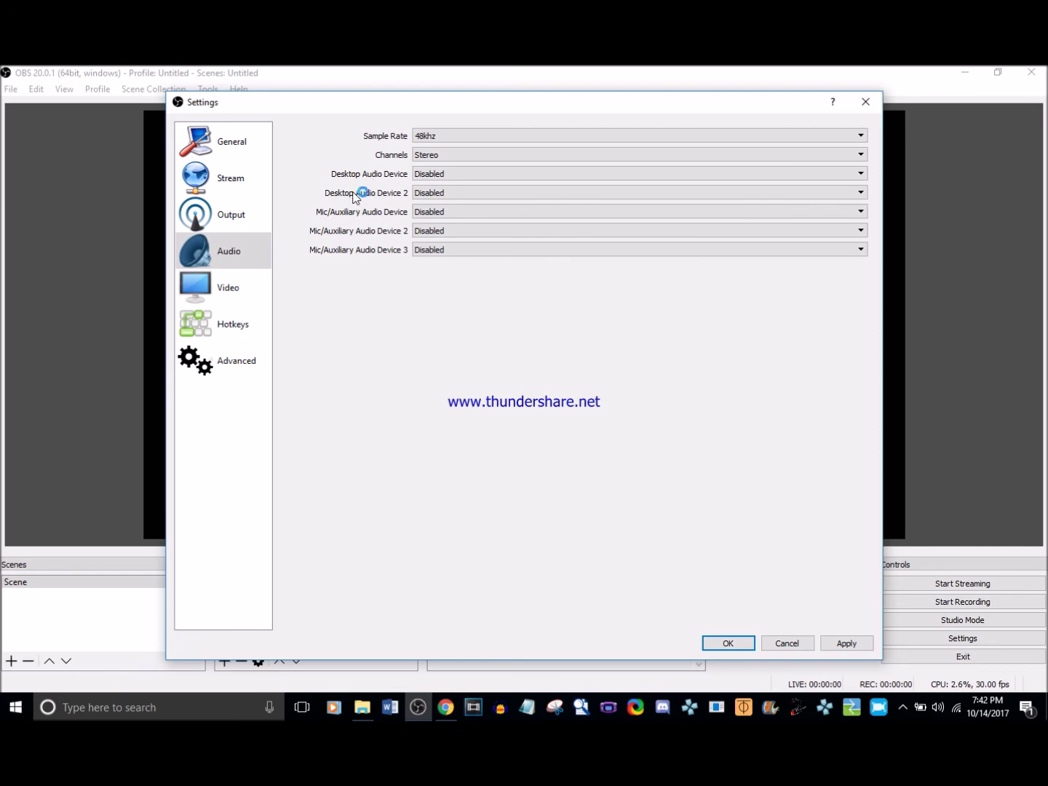
click(445, 174)
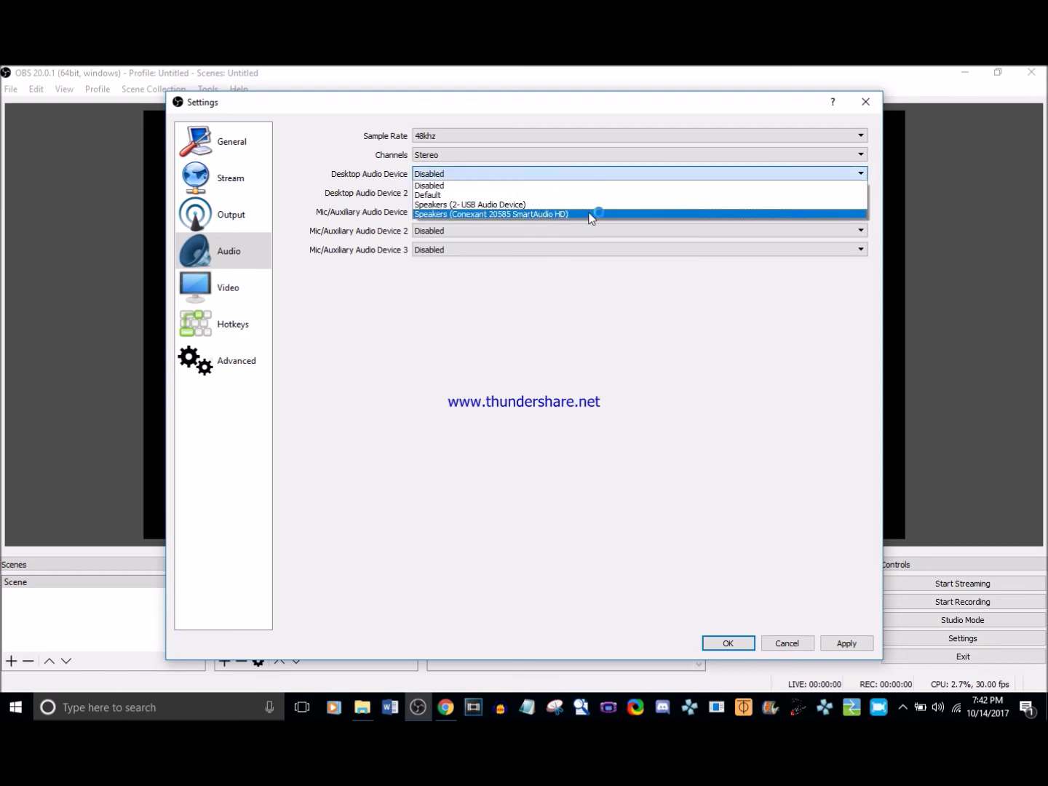
click(426, 344)
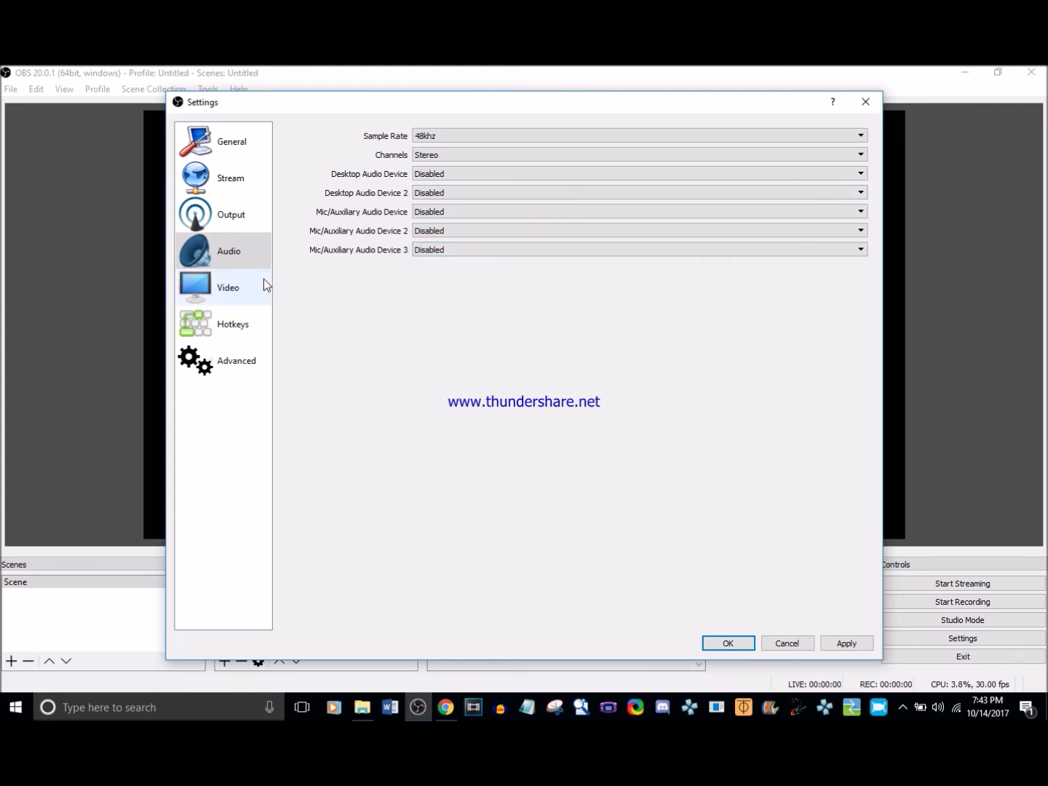
- Review the Video settings with the frame rate type kept at Common FPS Values, and apply and close the settings
click(225, 285)
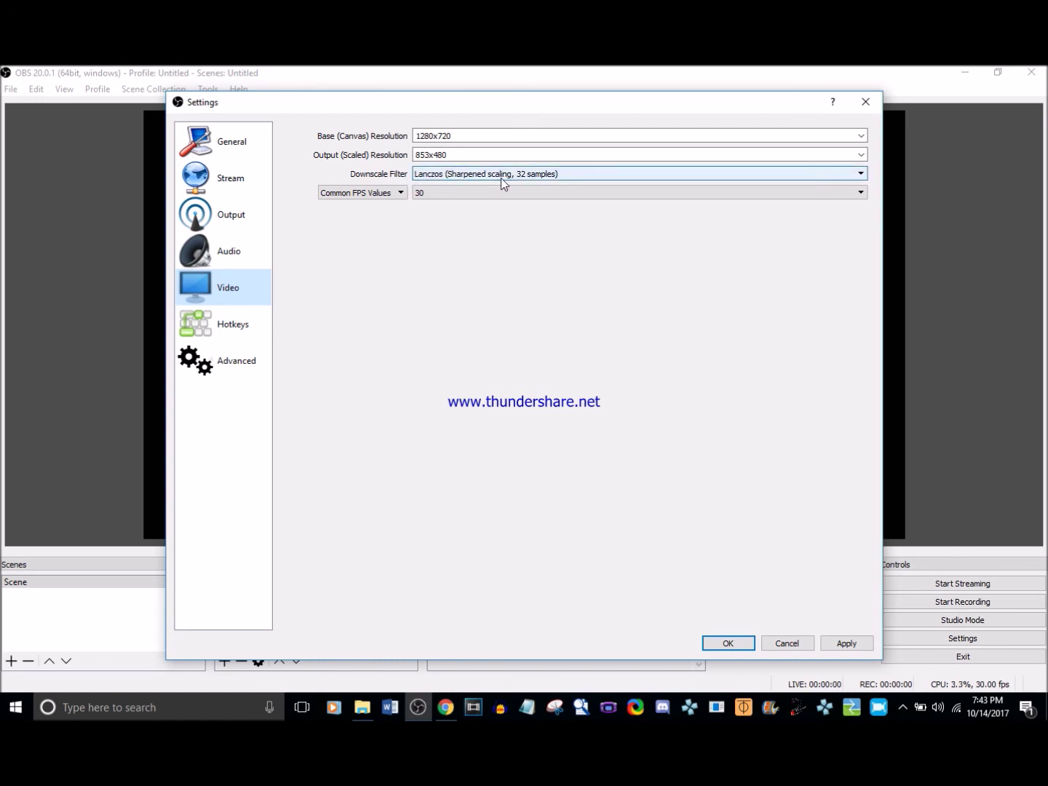
click(388, 195)
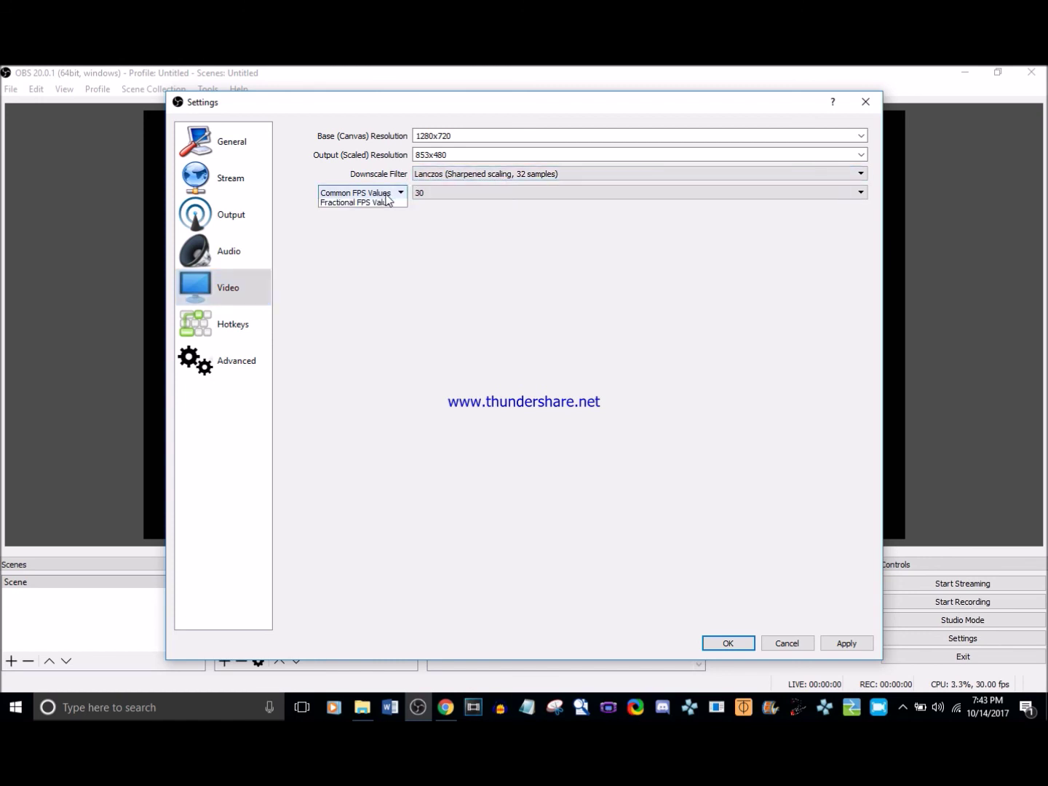
click(377, 209)
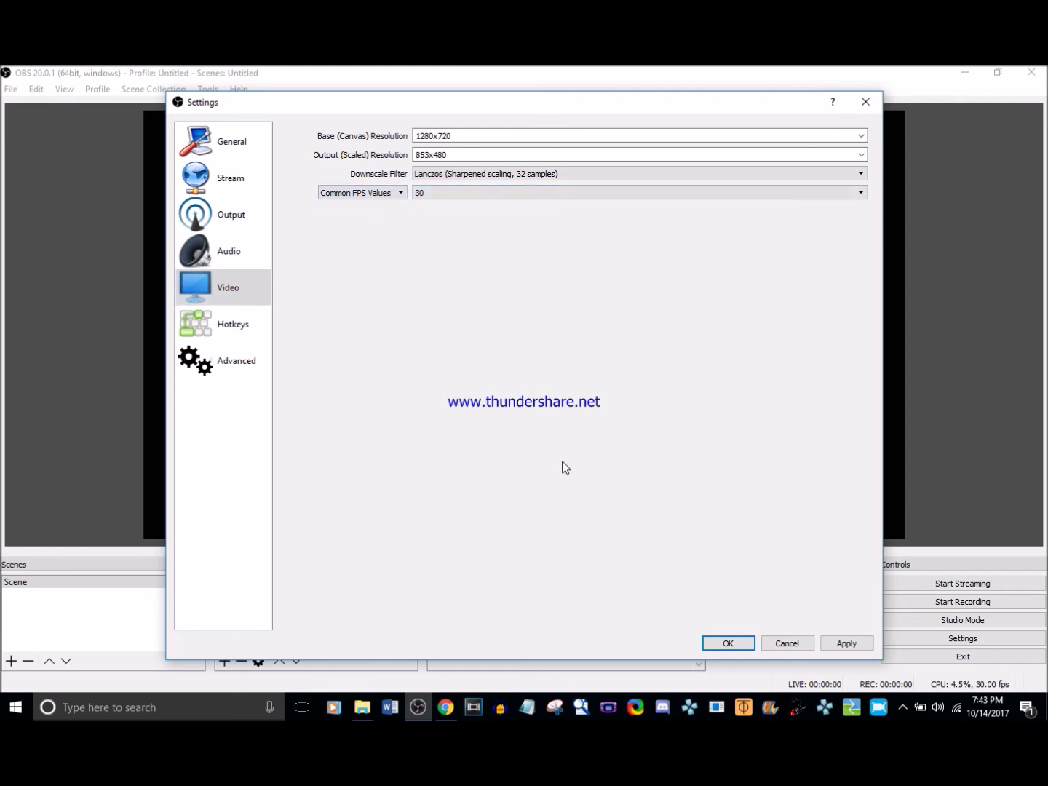
click(844, 643)
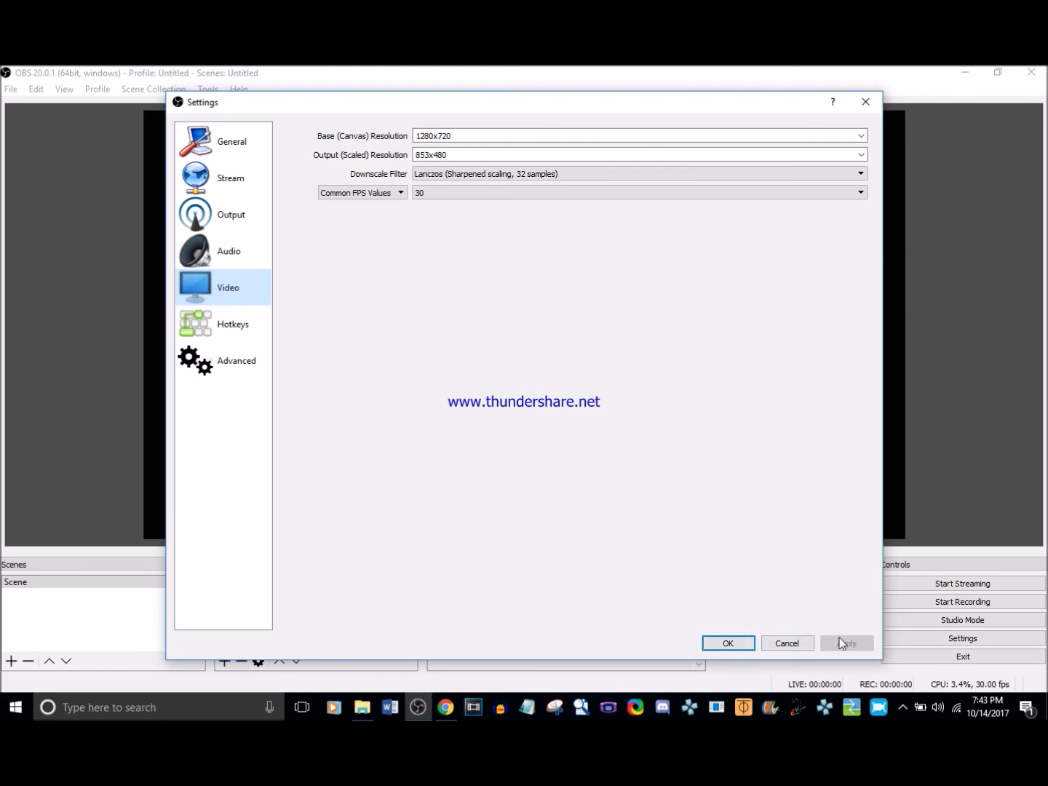
click(728, 644)
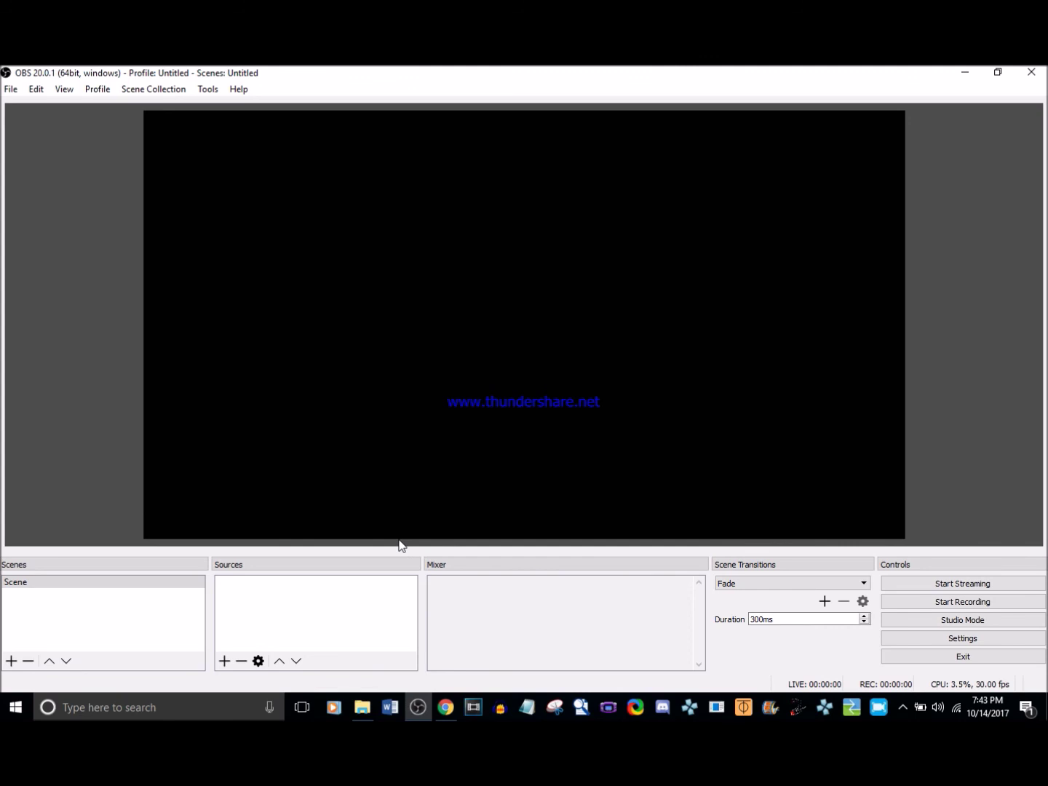
click(225, 662)
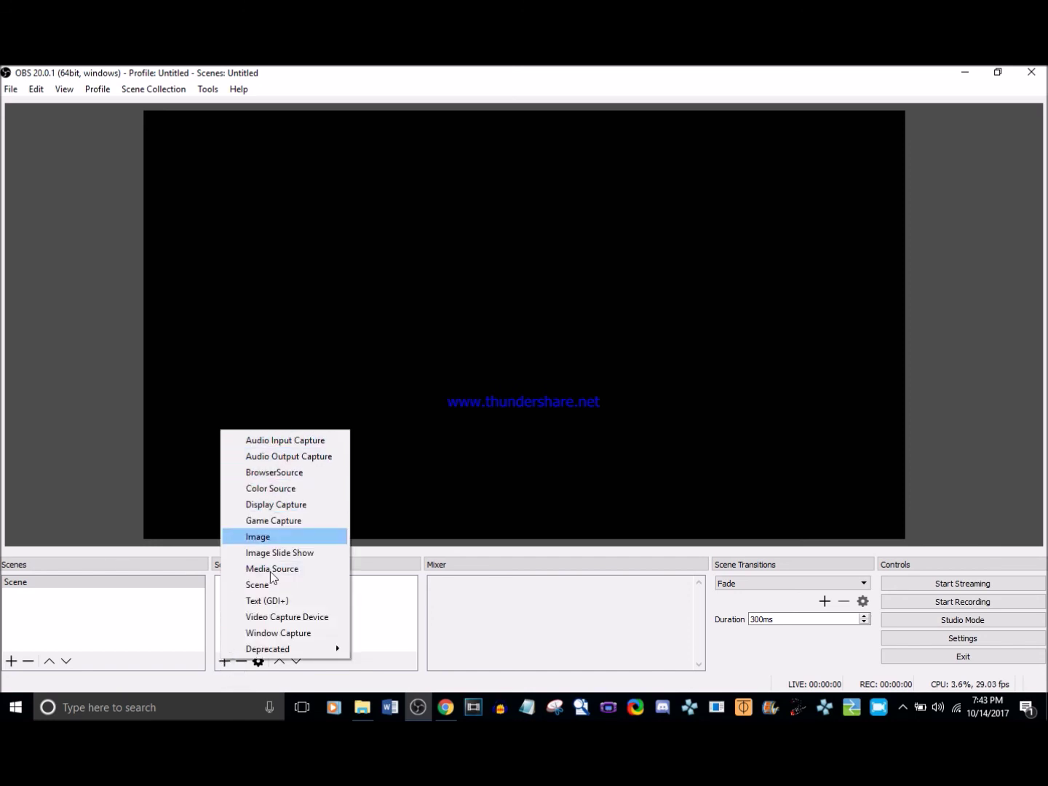
click(410, 518)
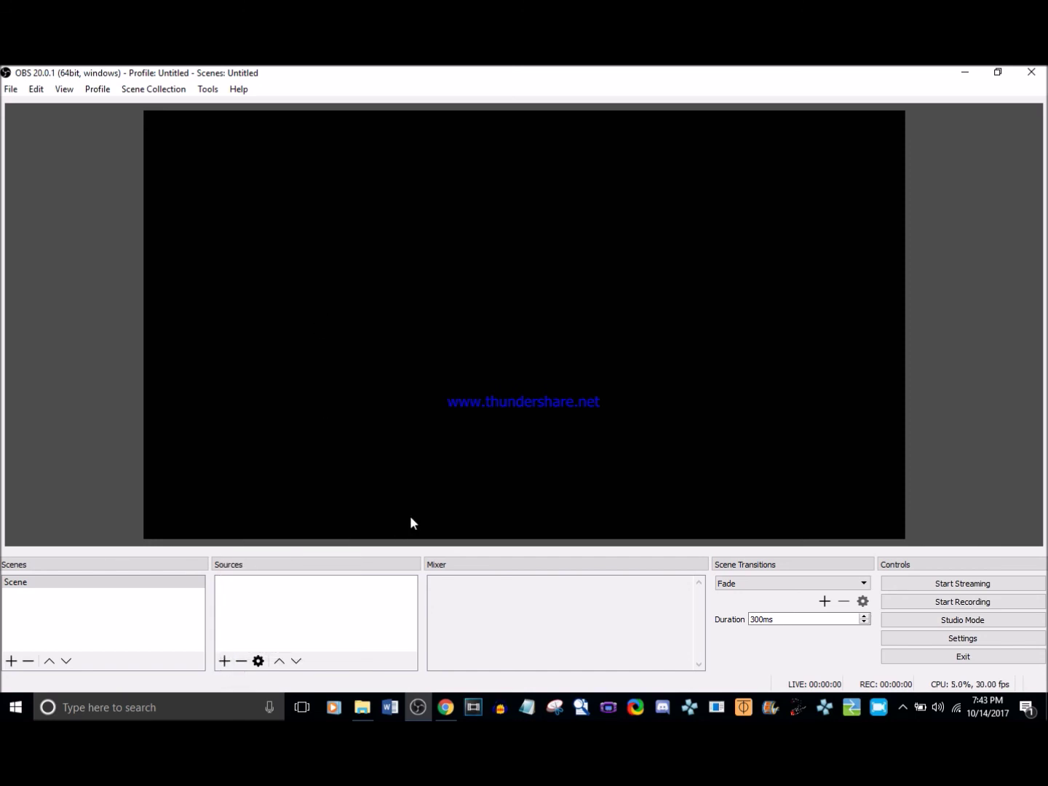
right_click(305, 608)
mouse_move(371, 613)
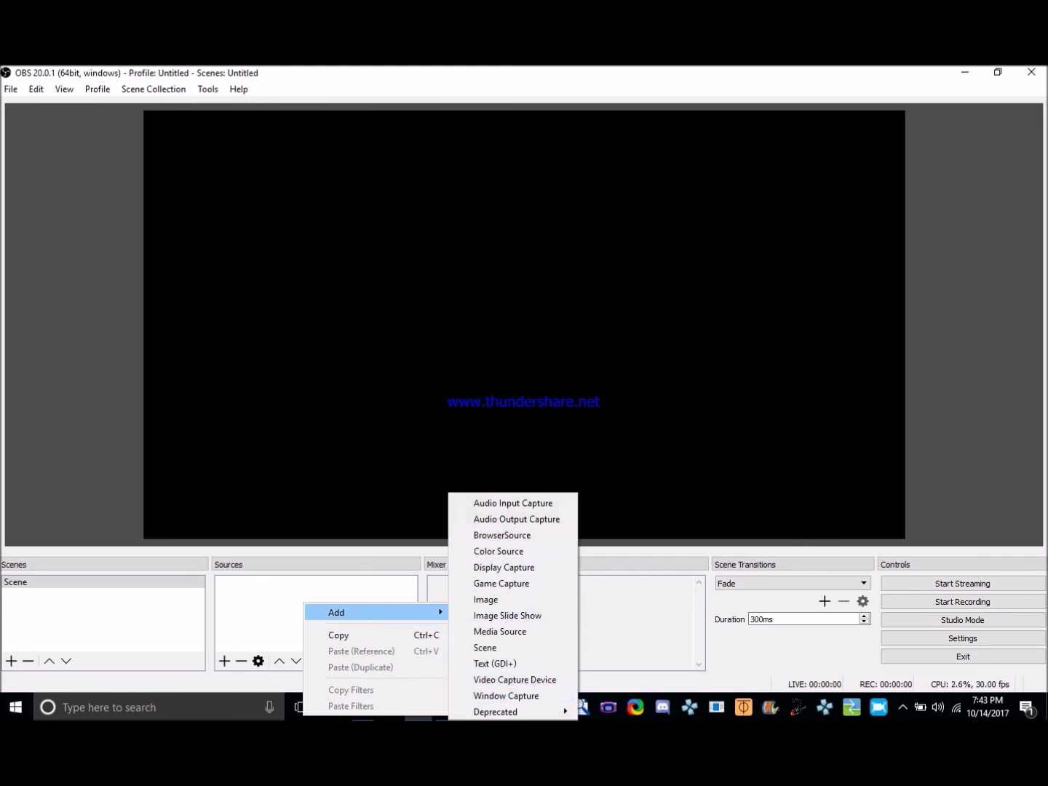
click(377, 593)
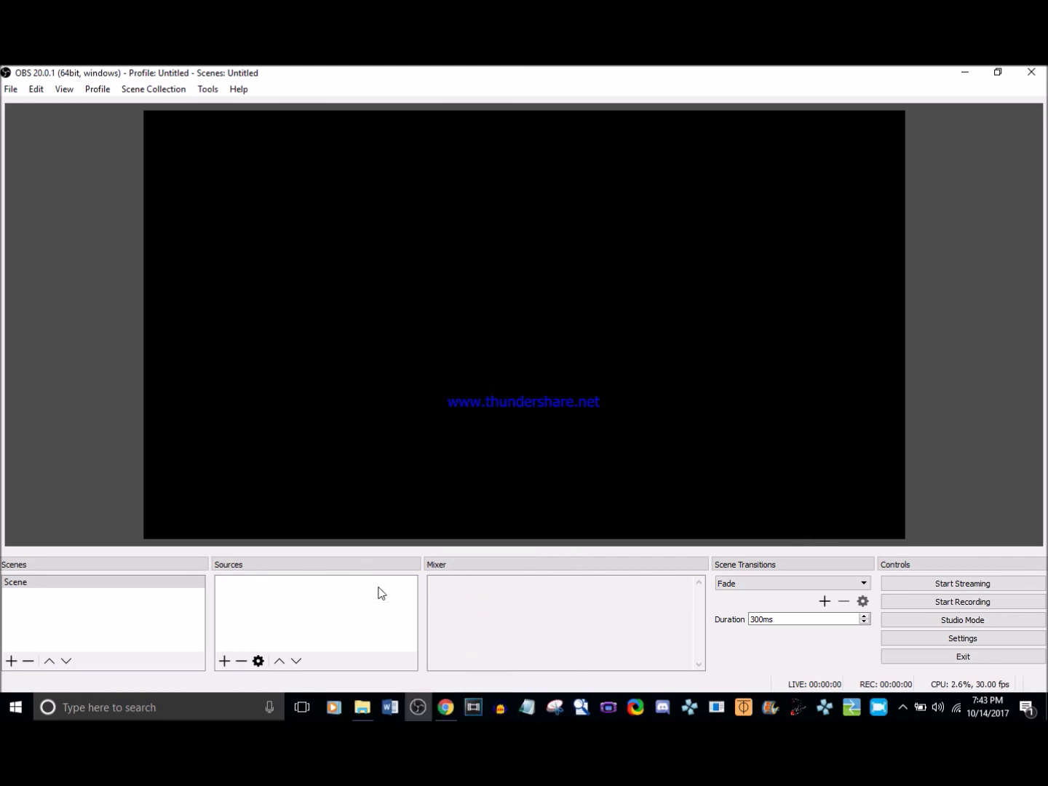
- Add a new Video Capture Device source named Dazzle DVC100 to the scene and accept its device properties
click(222, 663)
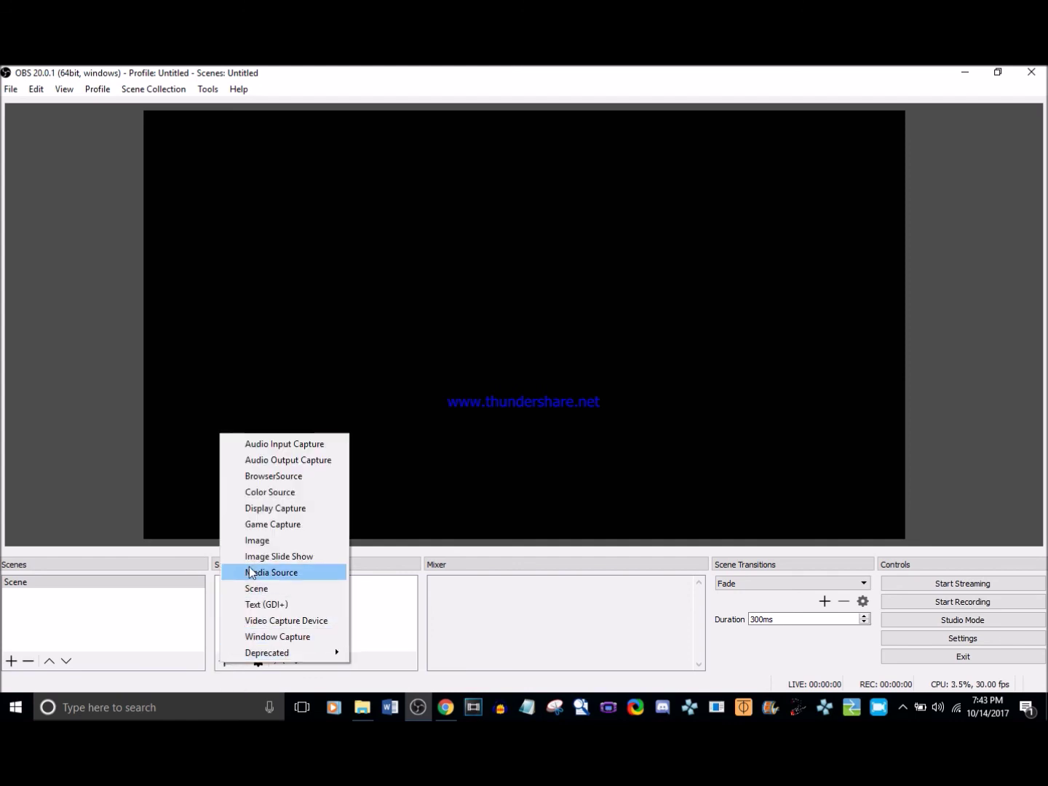
click(289, 619)
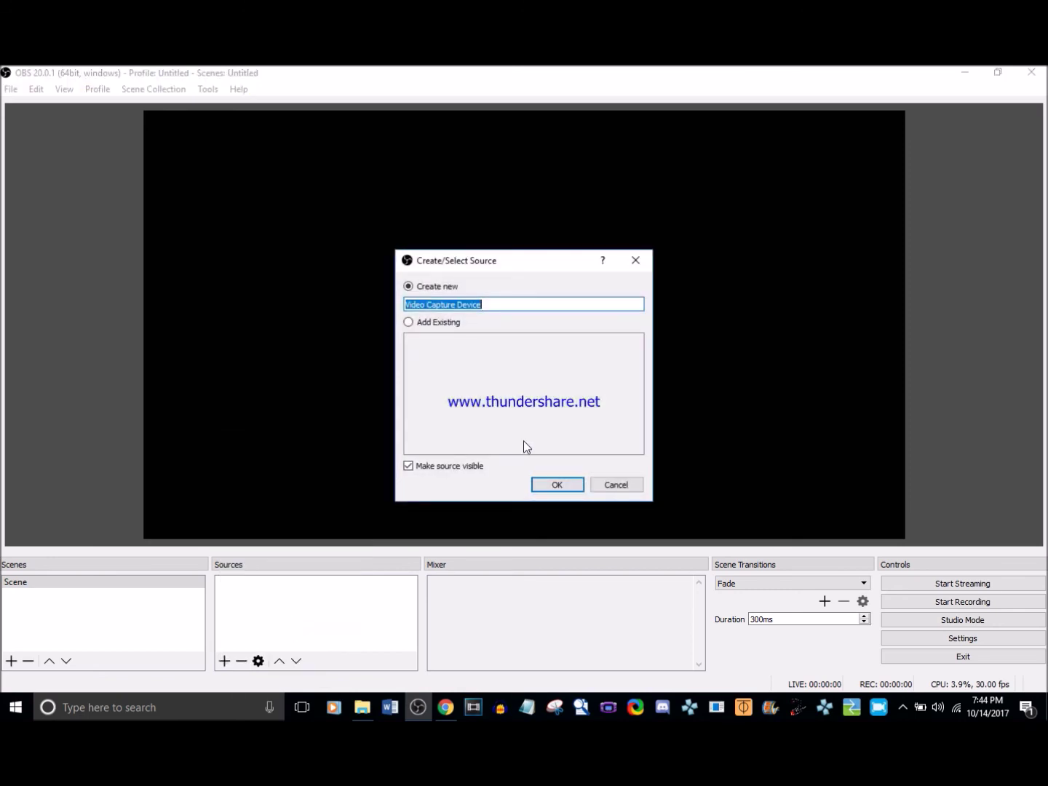
text(Dazzle)
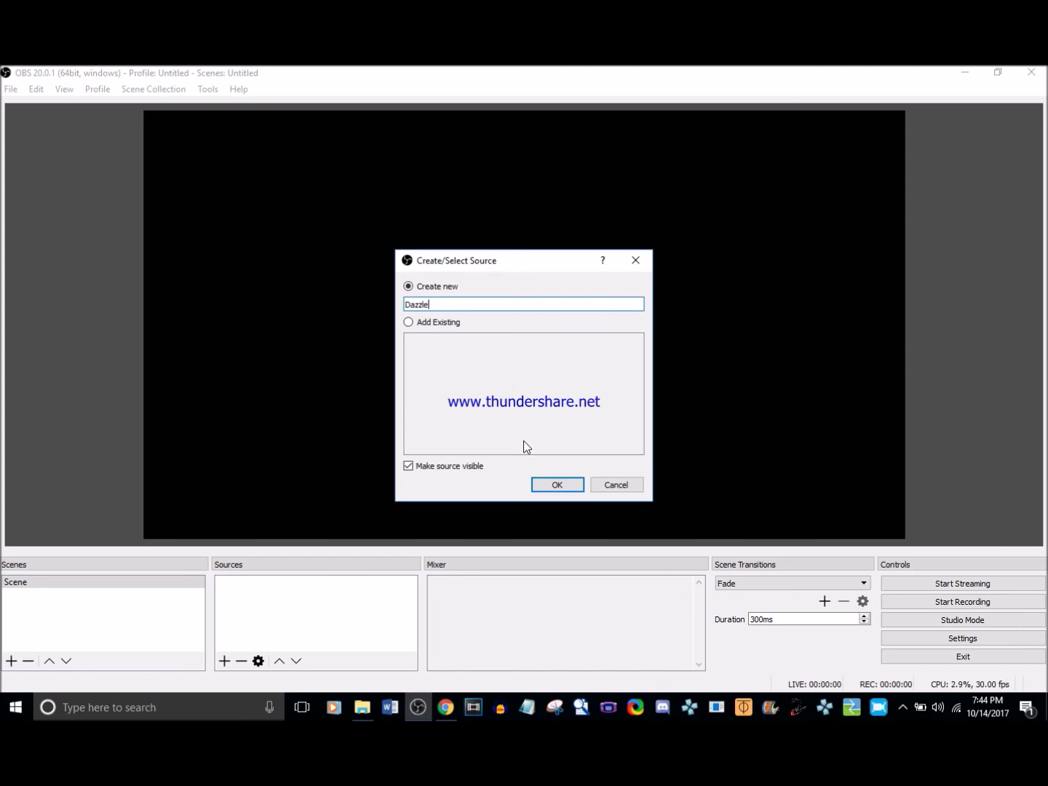
text( DVC100)
click(557, 479)
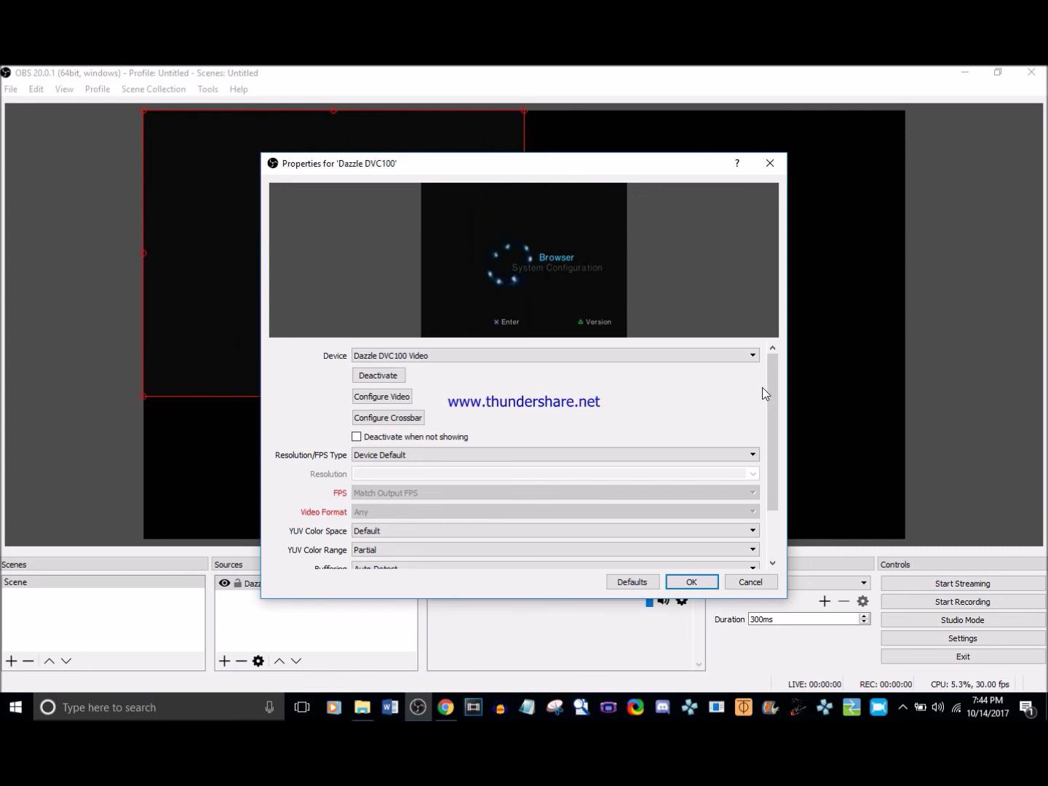
scroll(775, 402, down, 3)
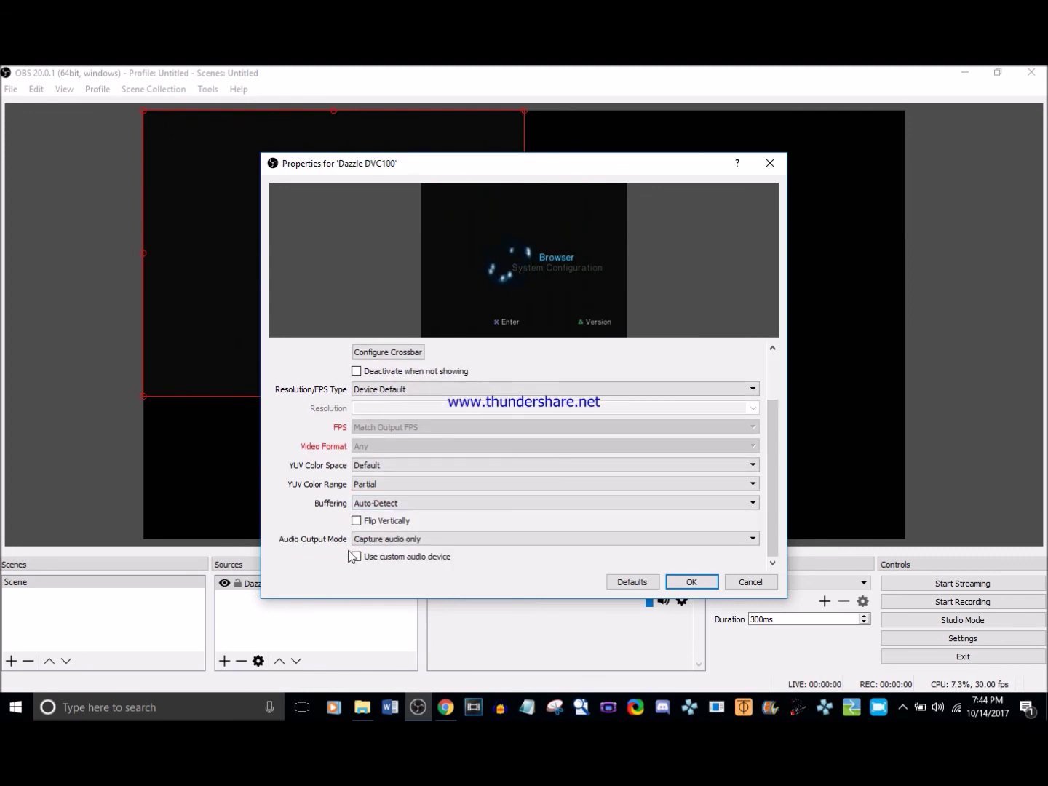
click(691, 583)
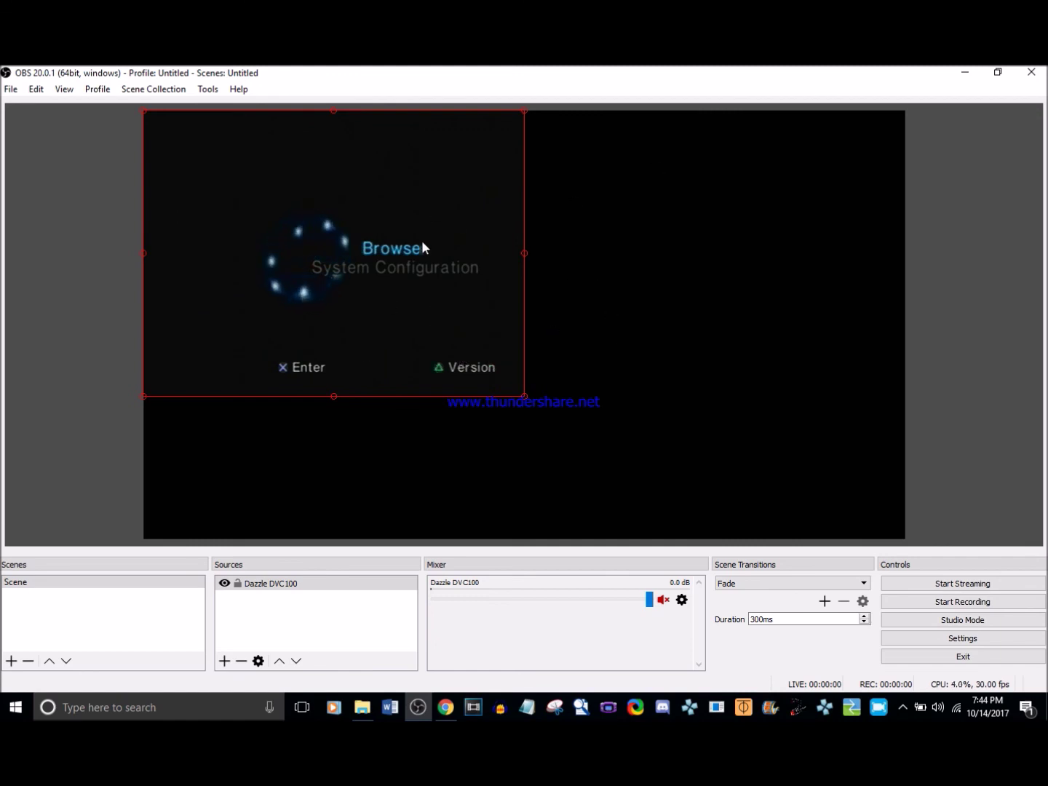
- Scale the Dazzle DVC100 source down slightly on the preview canvas, keeping its upper-left corner in place
click(615, 301)
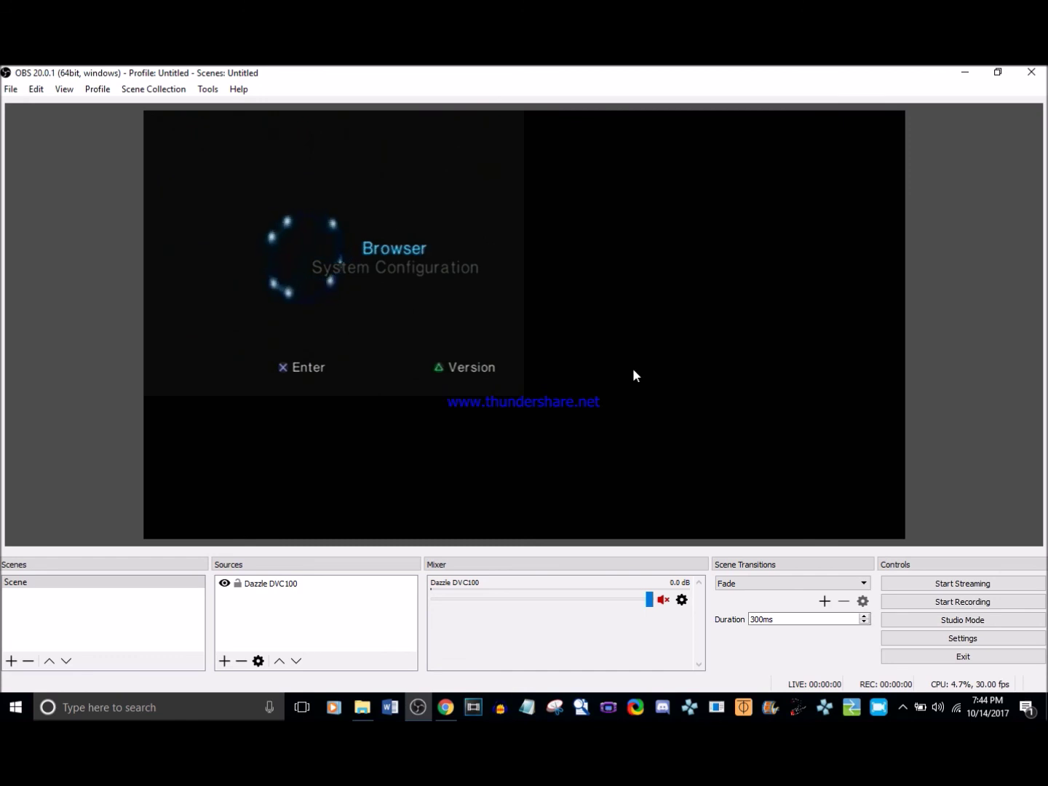
click(390, 305)
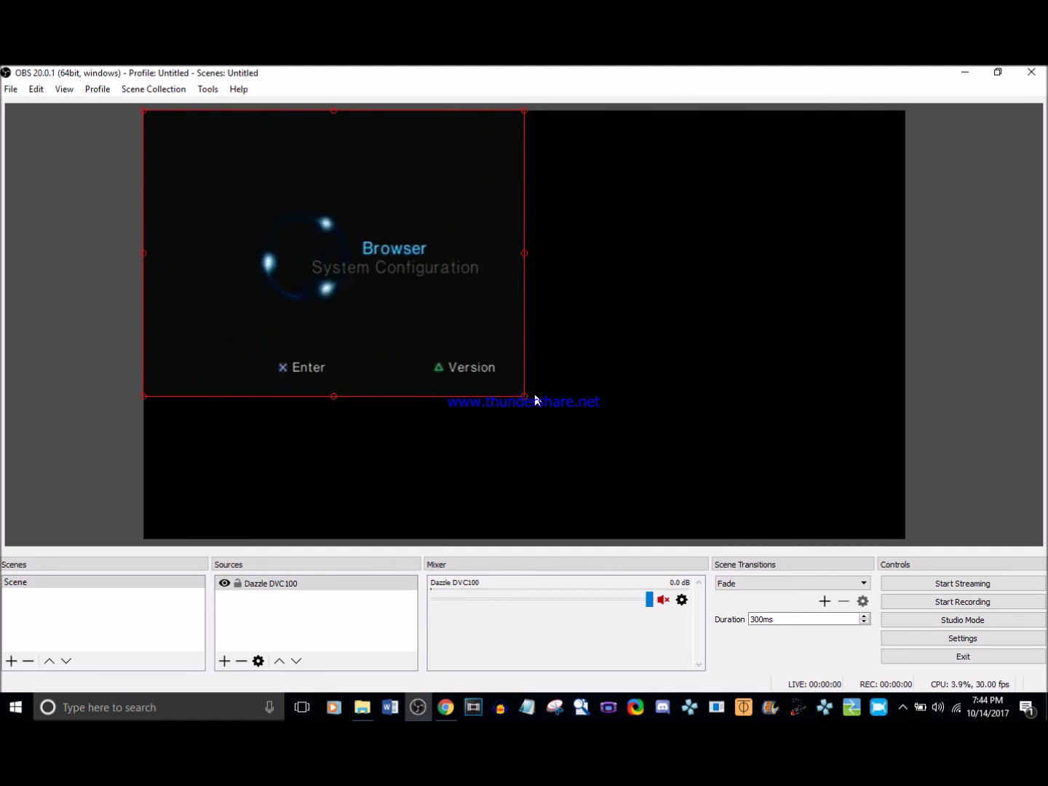
drag(528, 405, 498, 364)
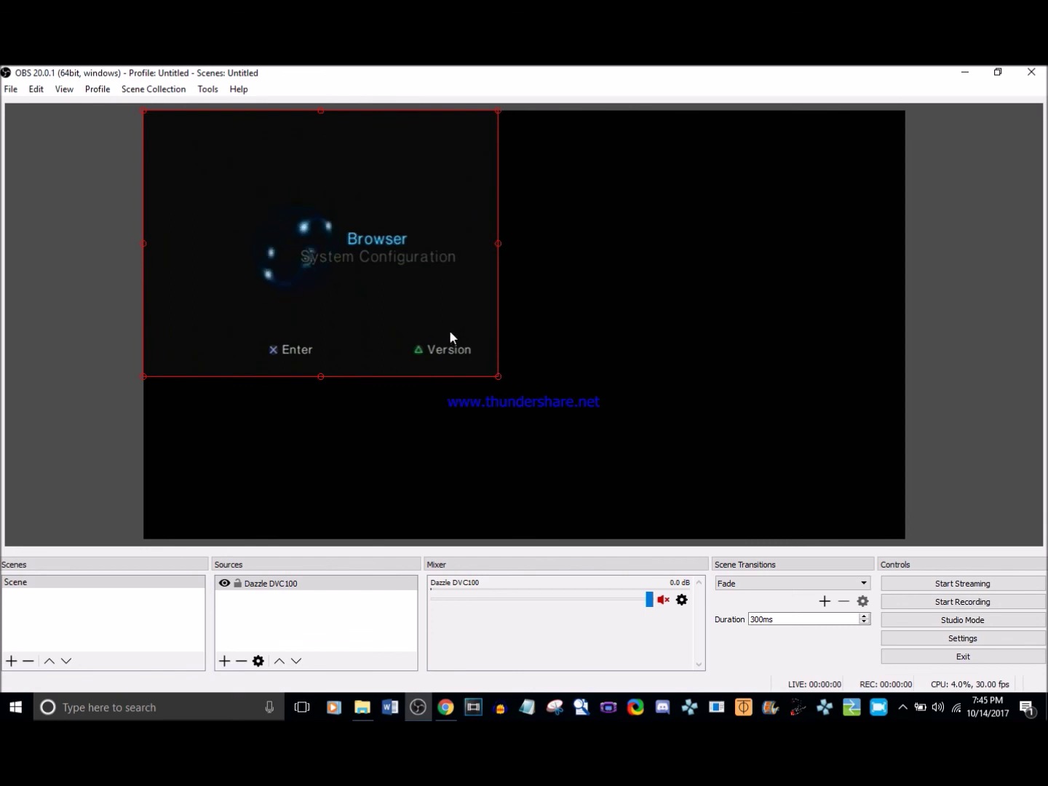
- Fit the Dazzle DVC100 source to the screen with the Transform command
right_click(451, 337)
mouse_move(514, 344)
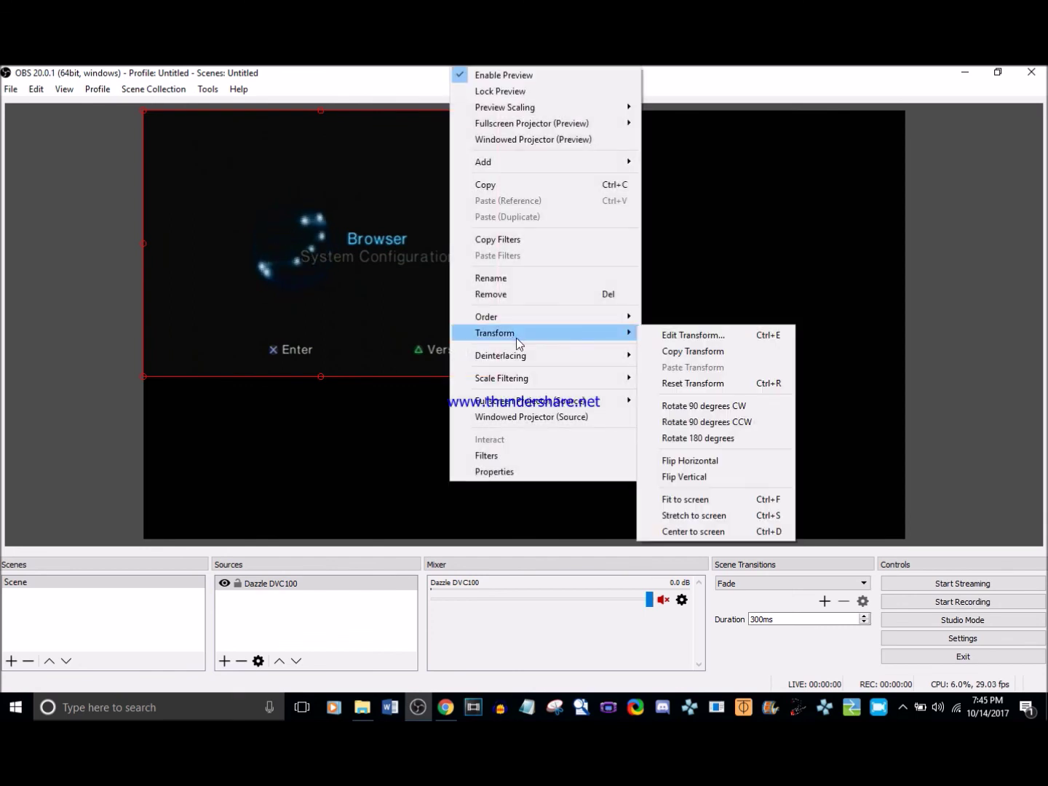
click(685, 501)
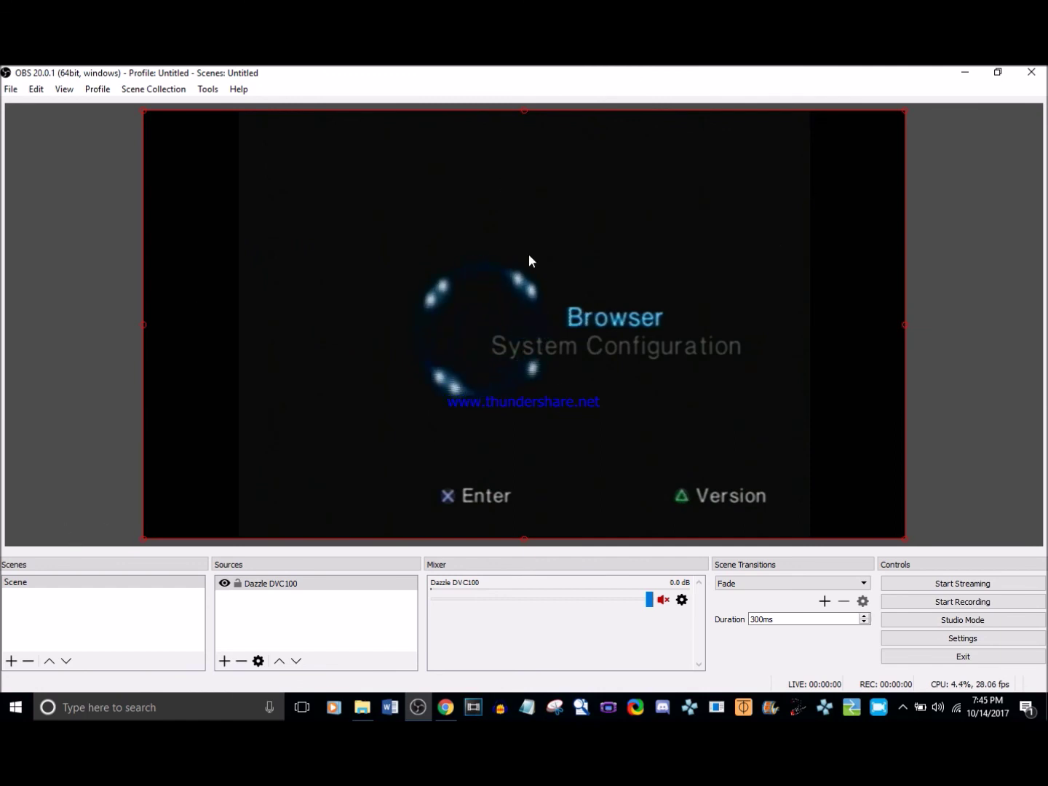
- Move the fitted Dazzle DVC100 source up and to the left of the canvas, and fit it to the screen again
right_click(639, 368)
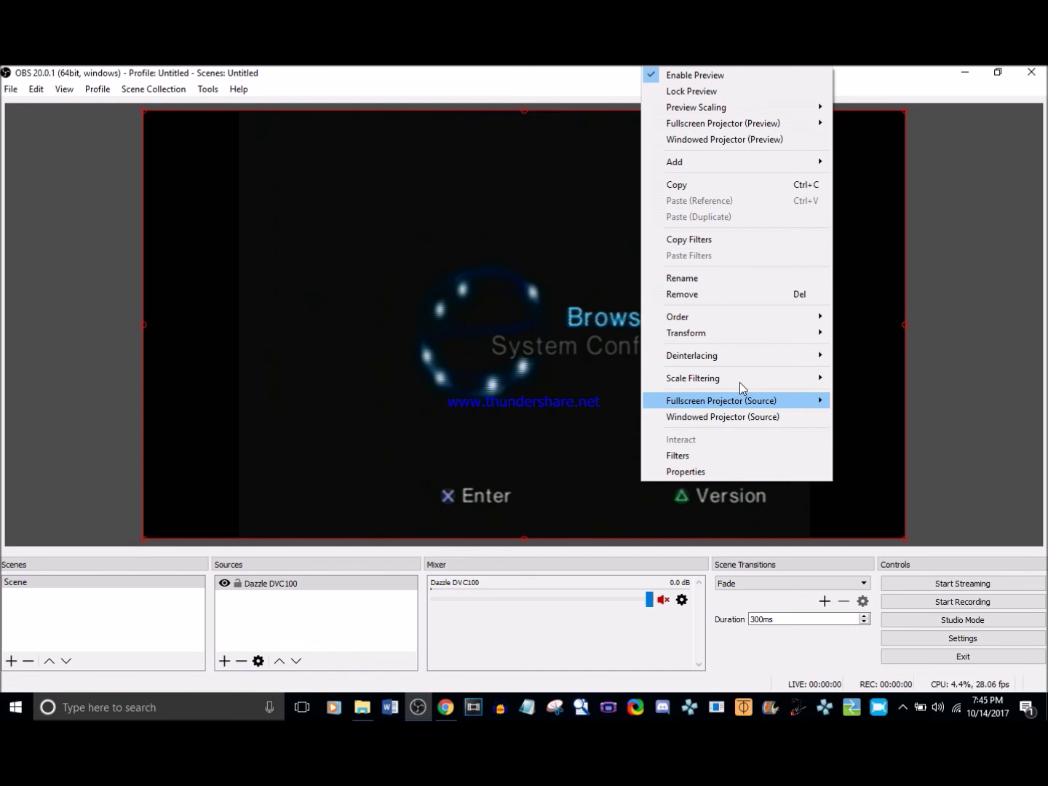
mouse_move(789, 335)
click(892, 500)
drag(906, 540, 817, 456)
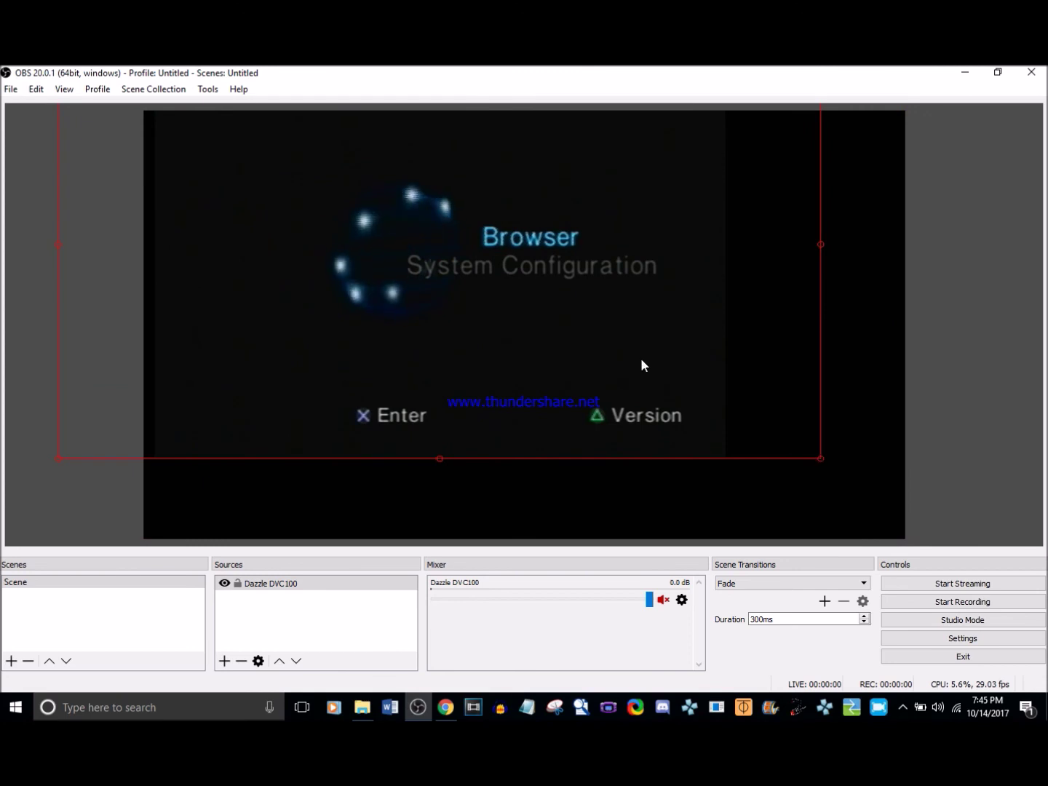
key(ctrl+f)
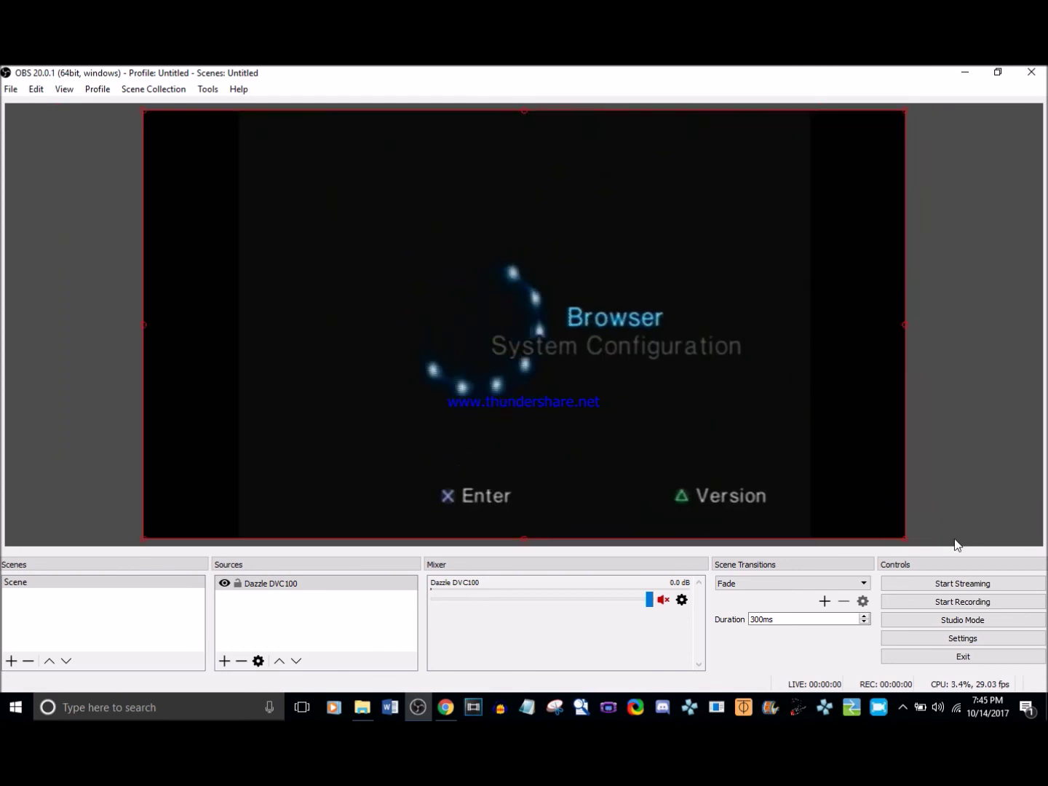
- Scale the Dazzle DVC100 source down toward the canvas's upper-left corner and restore it with the Fit to screen transform
drag(907, 540, 518, 390)
click(584, 340)
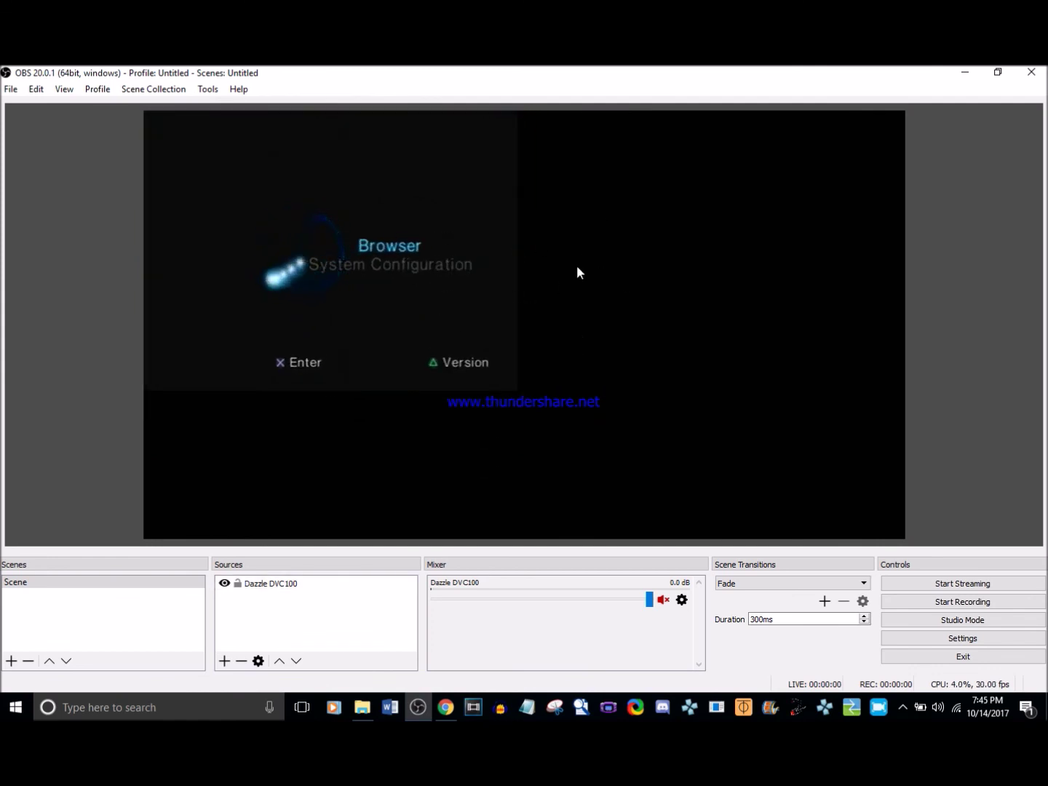
click(306, 273)
right_click(410, 303)
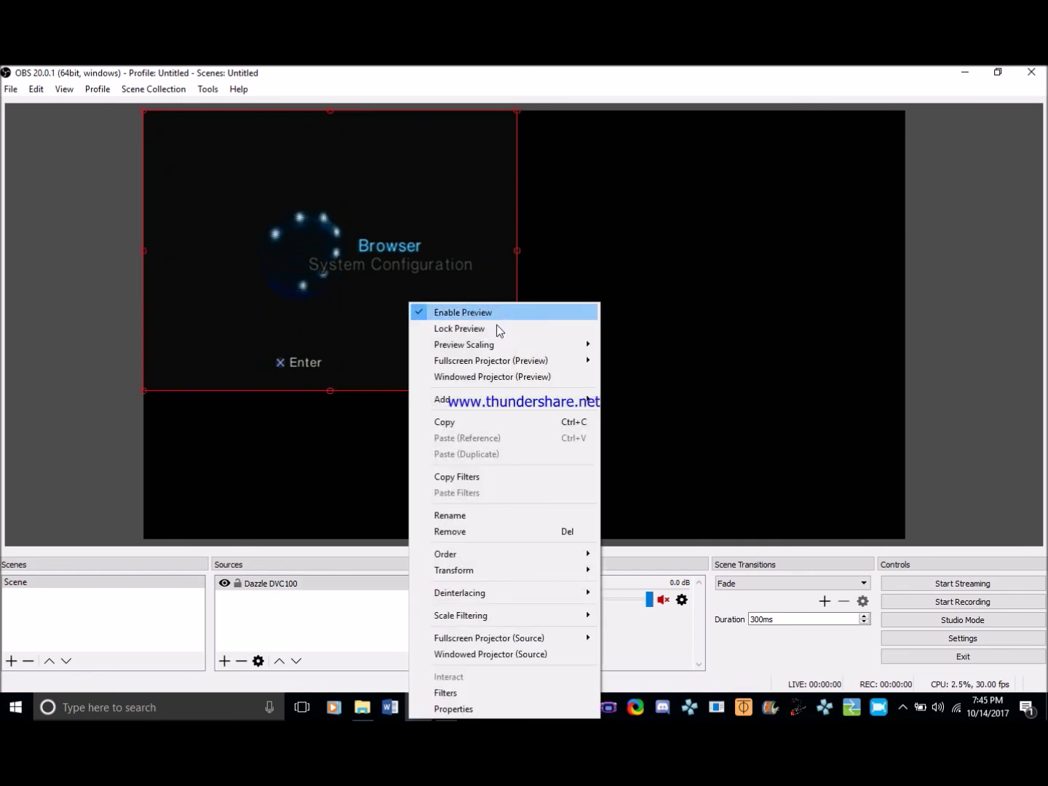
mouse_move(521, 571)
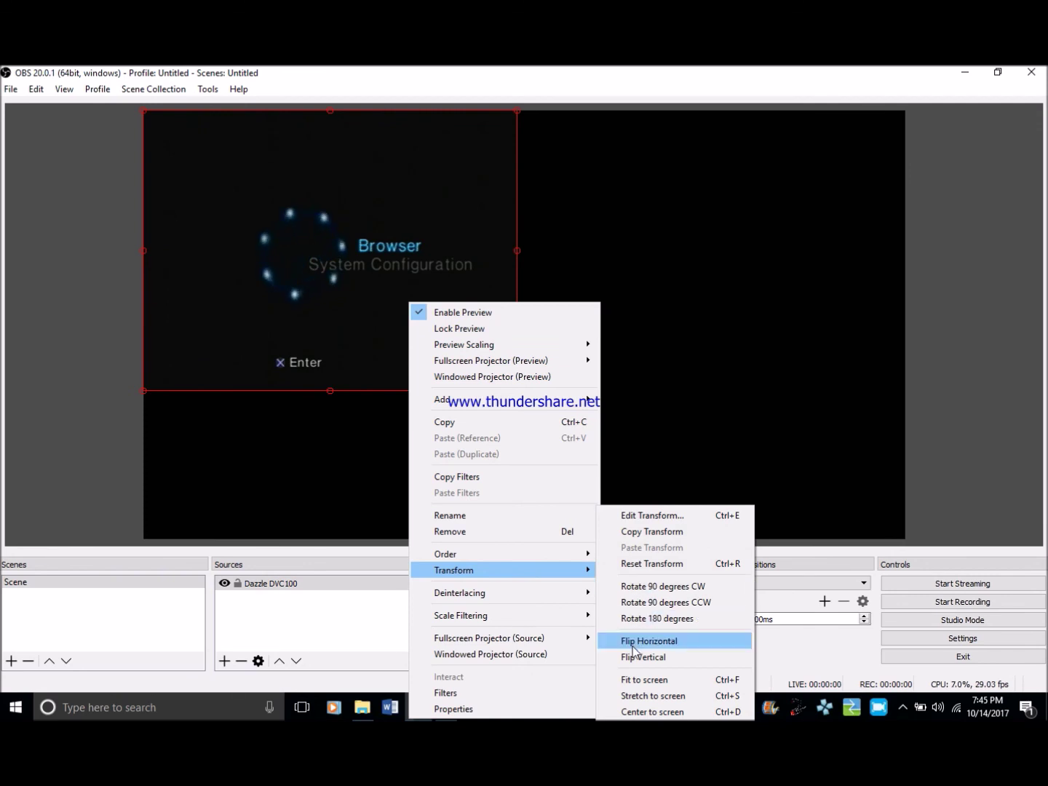
click(626, 679)
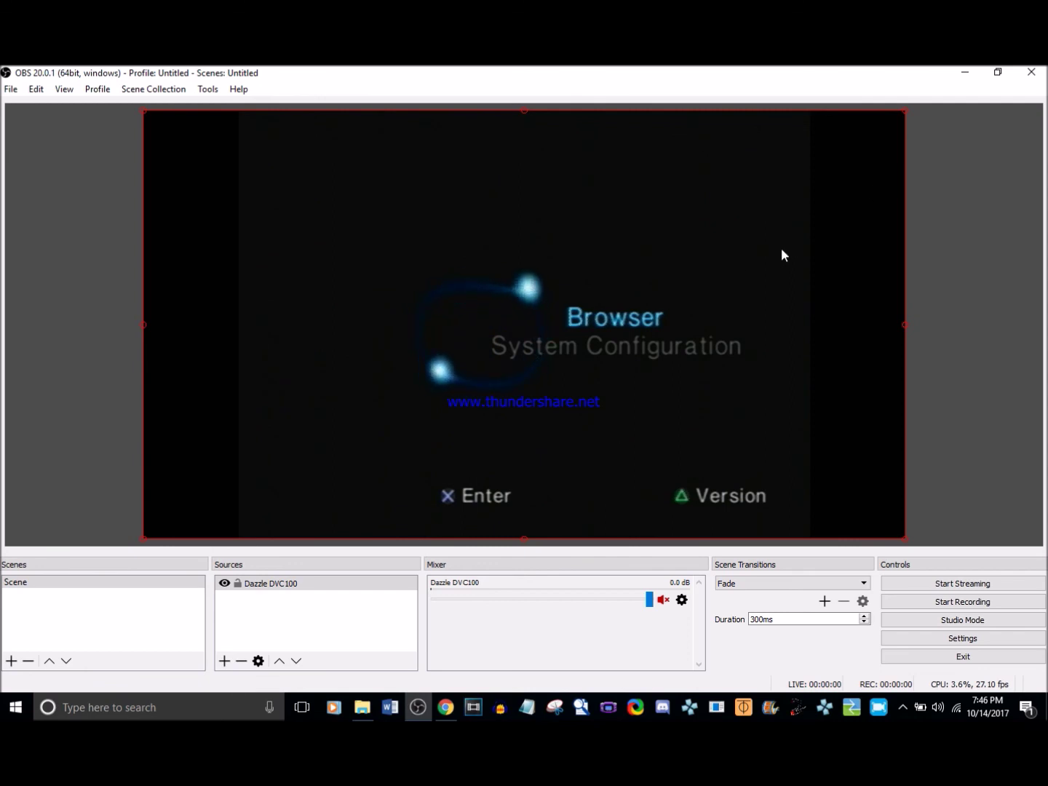
- Add a new Audio Input Capture source named Game Audio to the scene
click(246, 618)
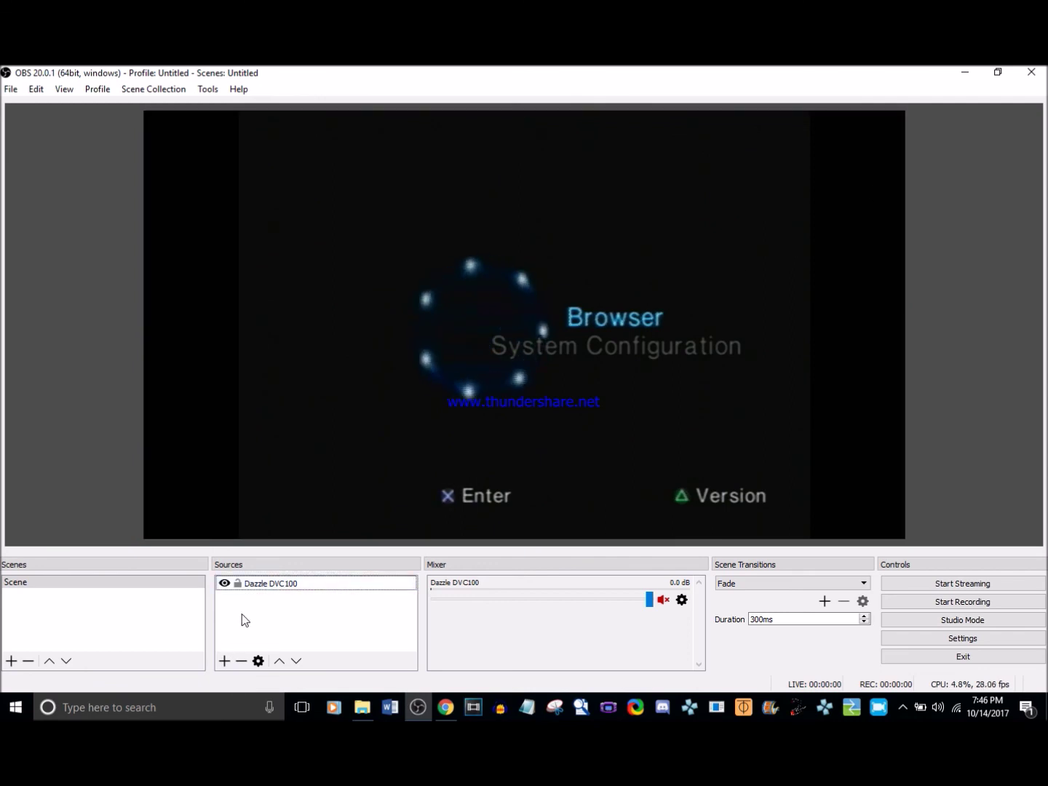
click(224, 661)
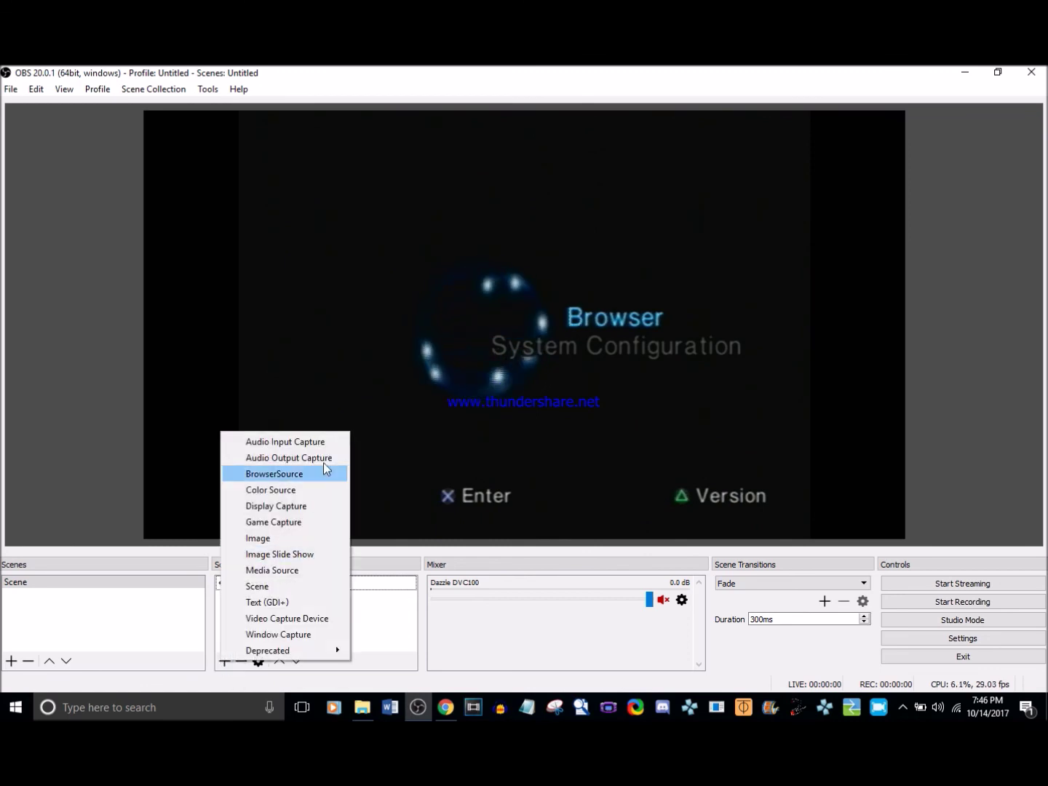
click(311, 440)
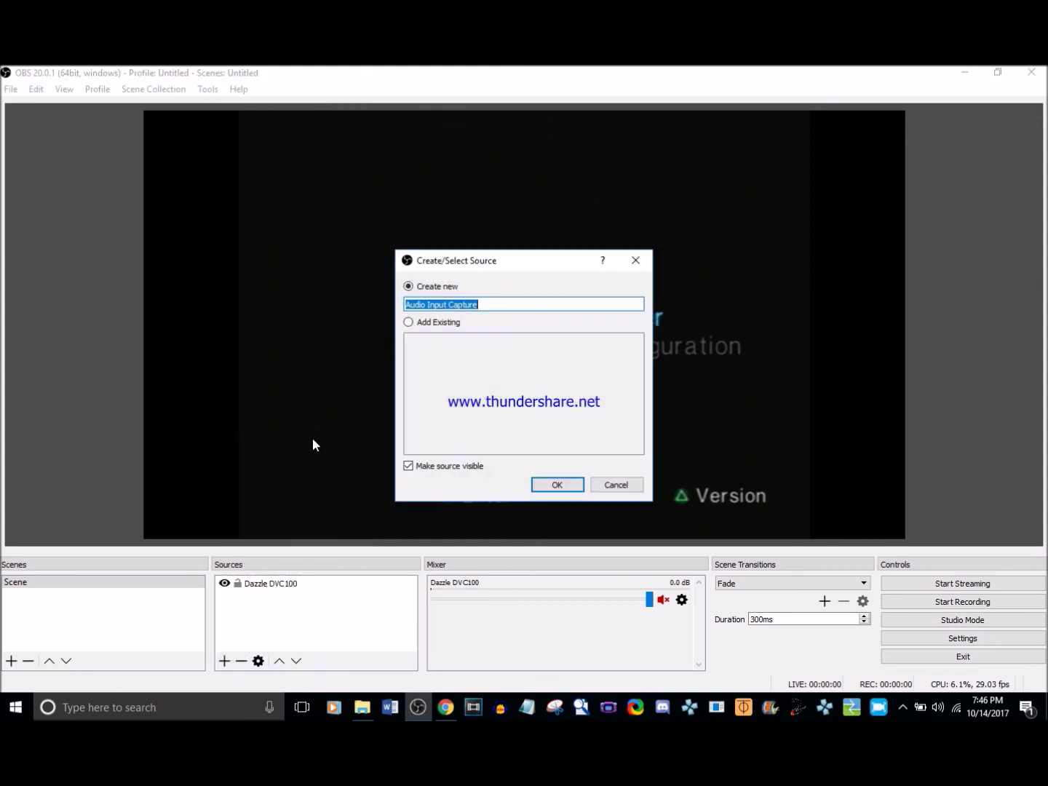
text(G)
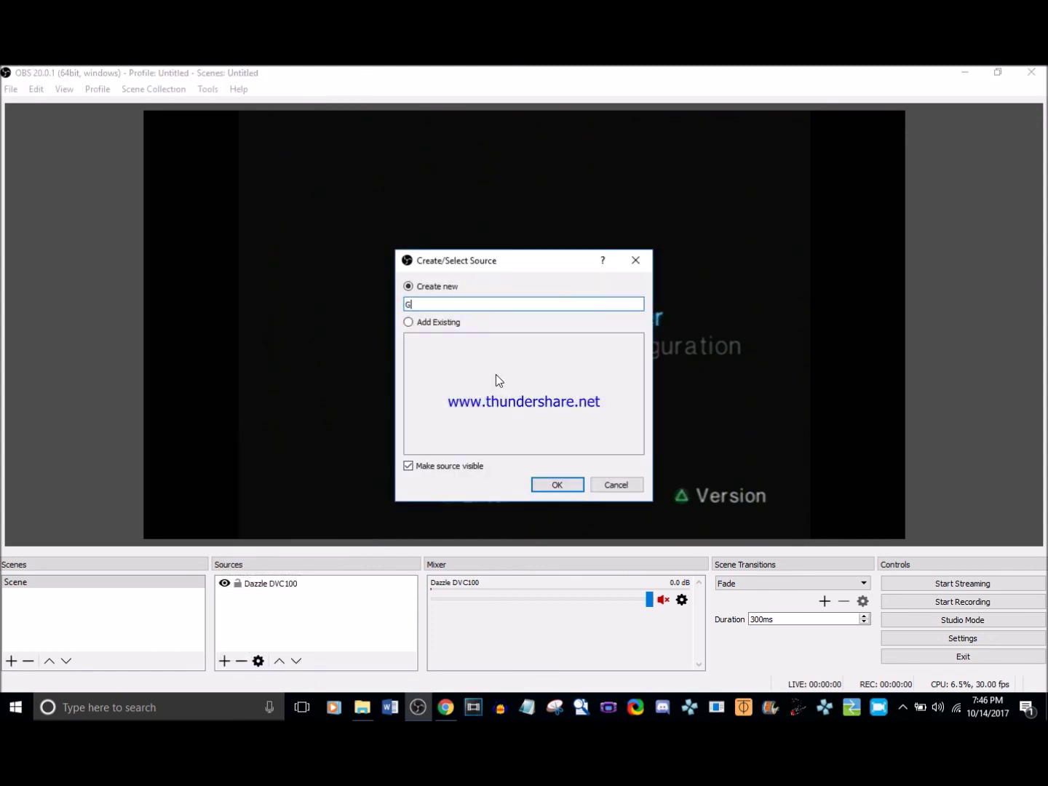
text(ame audio)
key(Left)
key(Left)
key(Left)
key(Left)
key(BackSpace)
text(A)
click(551, 485)
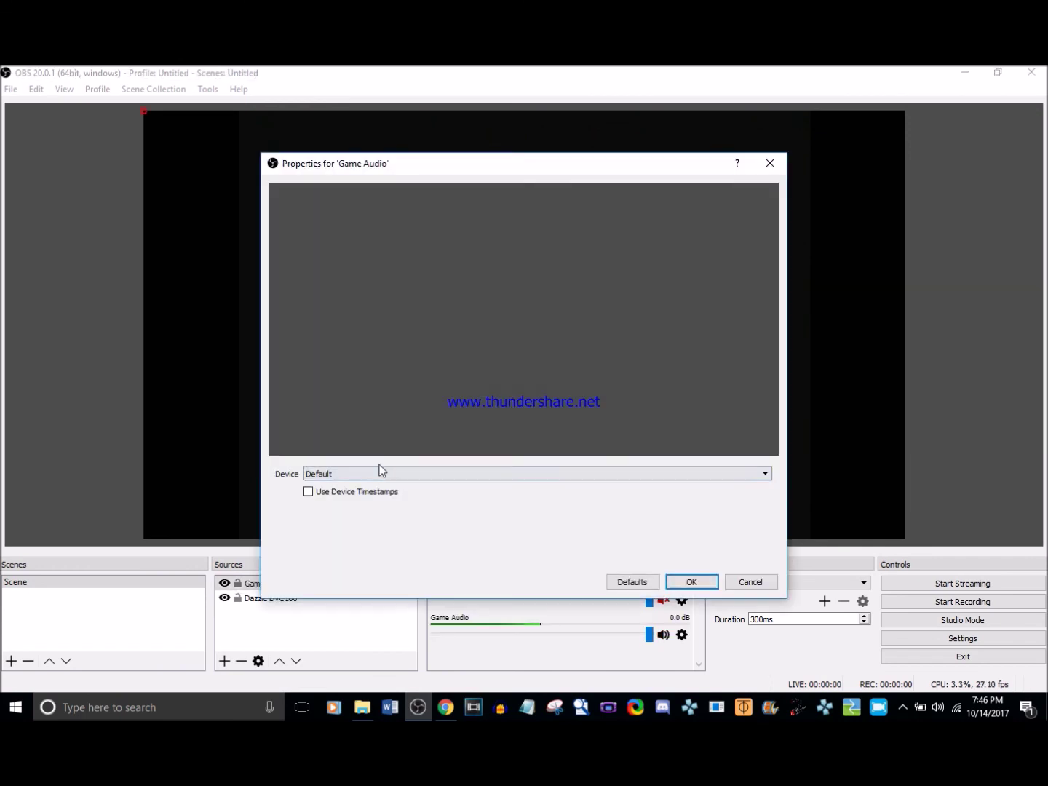
- Set the Game Audio source's device to Microphone (2- USB Audio Device) and accept its properties
click(528, 474)
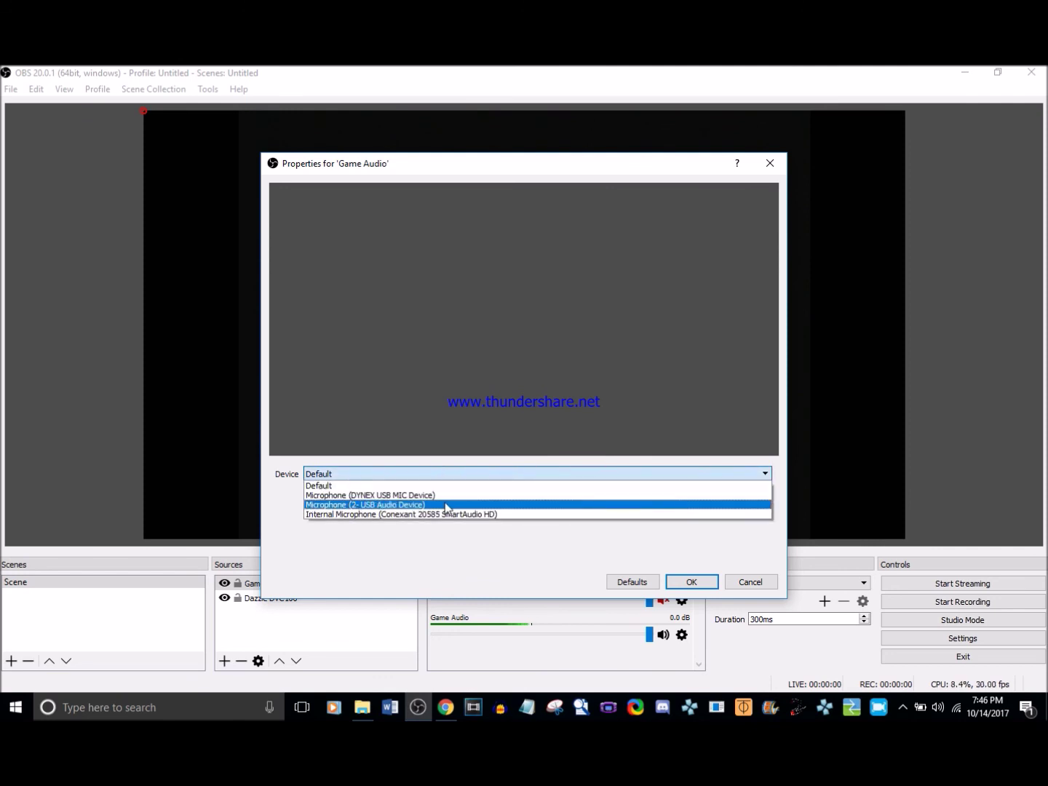
click(337, 504)
click(678, 581)
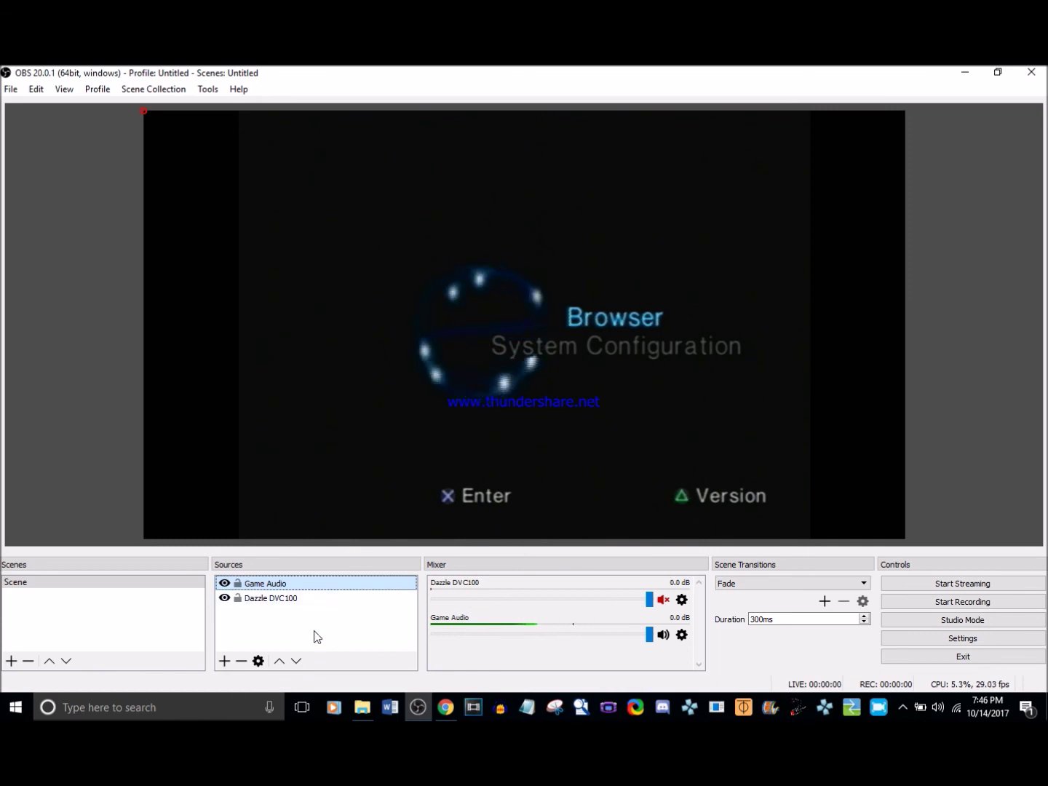
- Add another new Audio Input Capture source named My Microphone to the scene
click(223, 662)
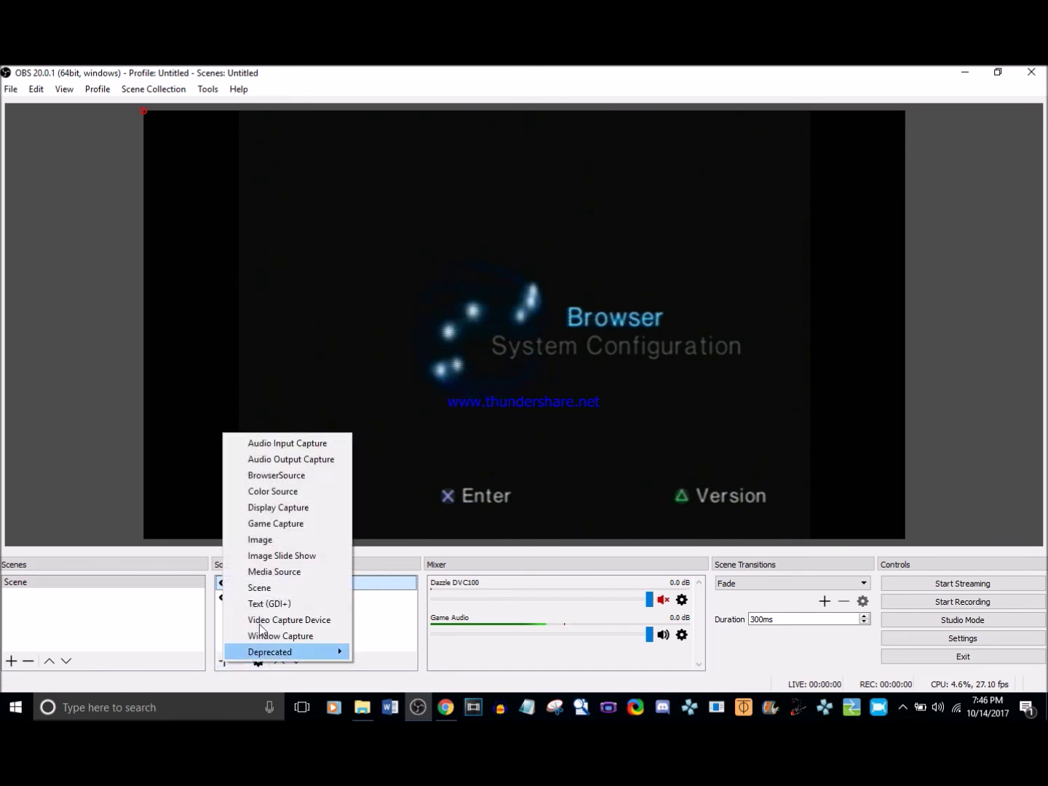
click(305, 441)
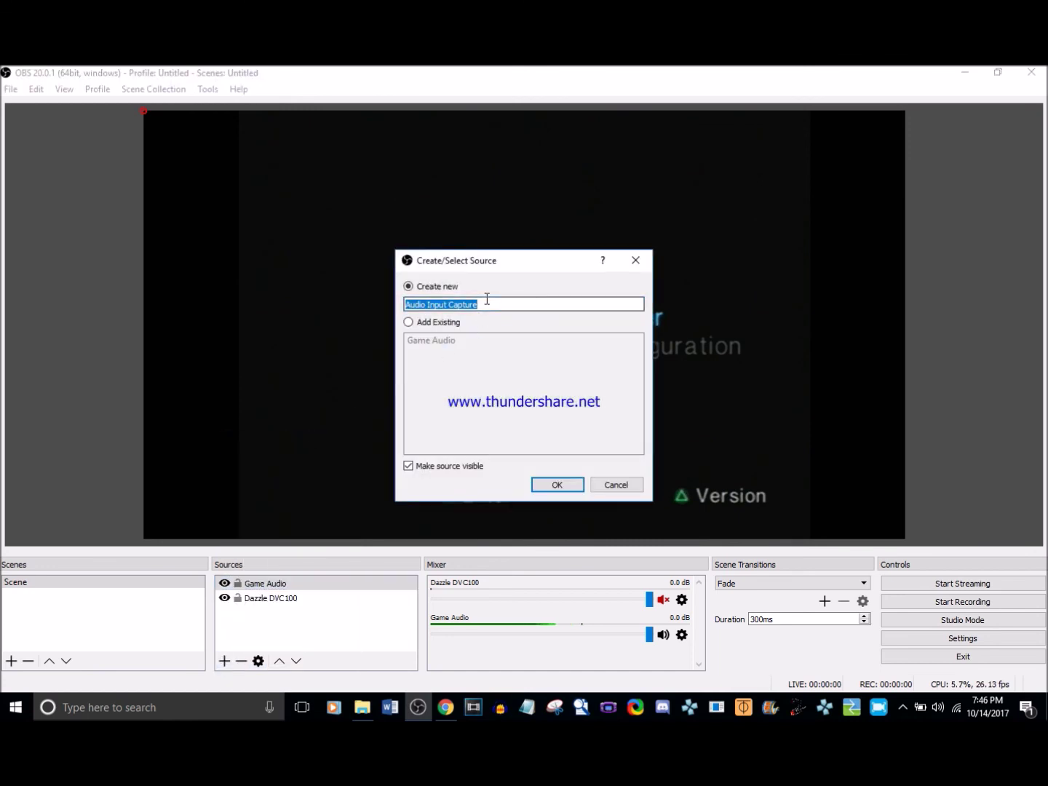
text(My Micropg)
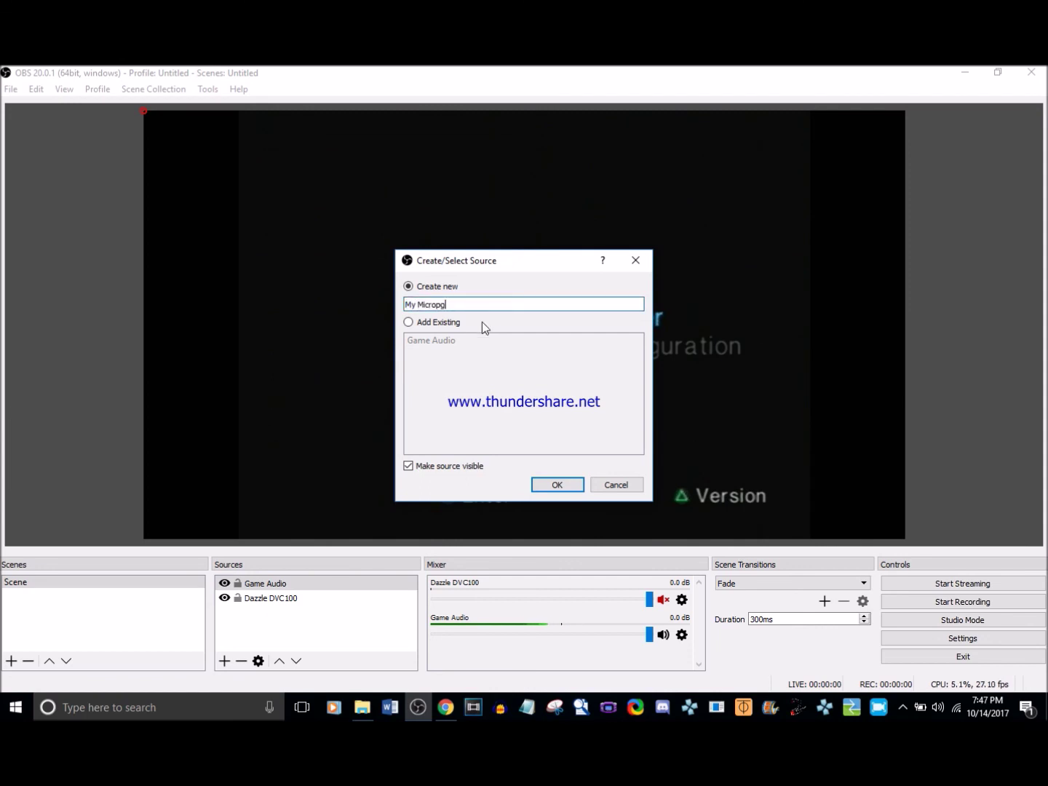
key(BackSpace)
text(hone)
click(556, 484)
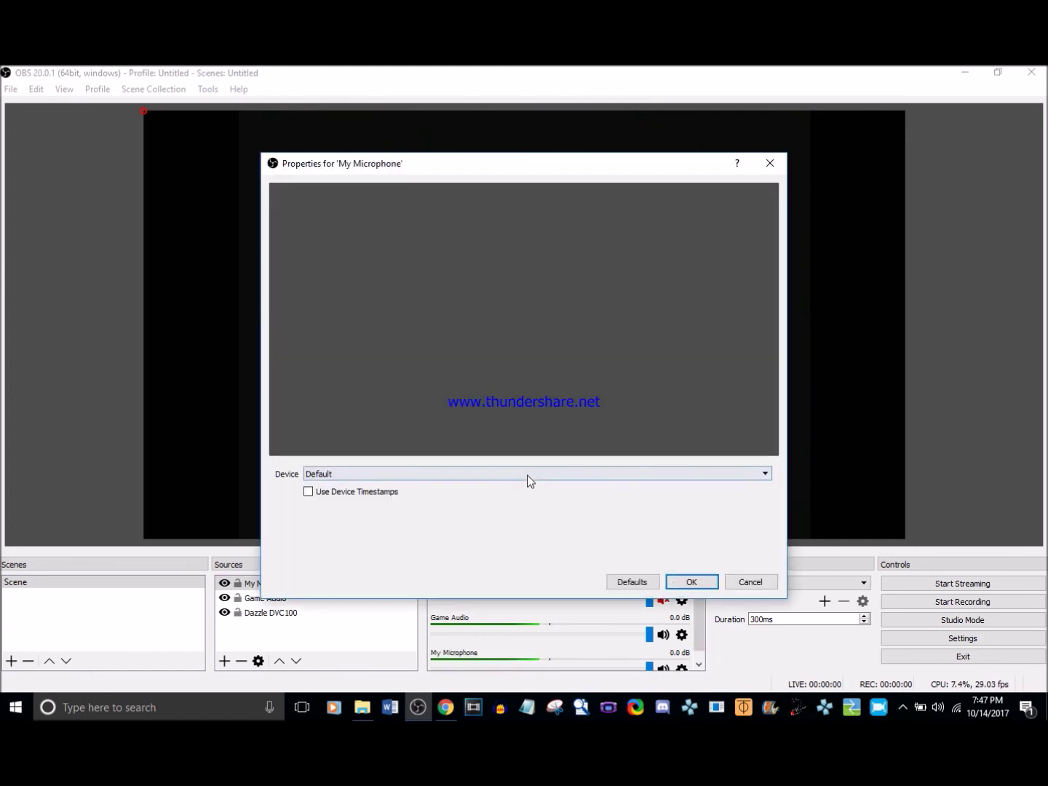
- Set the My Microphone source's device to Microphone (DYNEX USB MIC Device), accept it, and recheck its properties
click(528, 475)
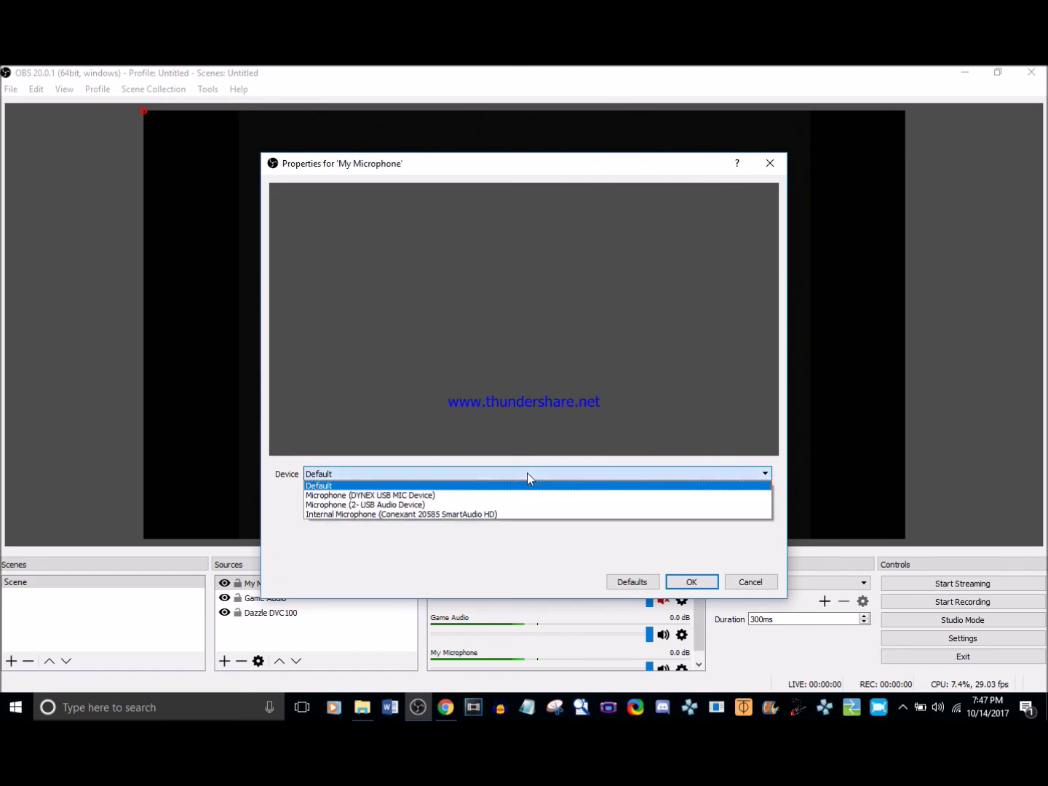
click(540, 496)
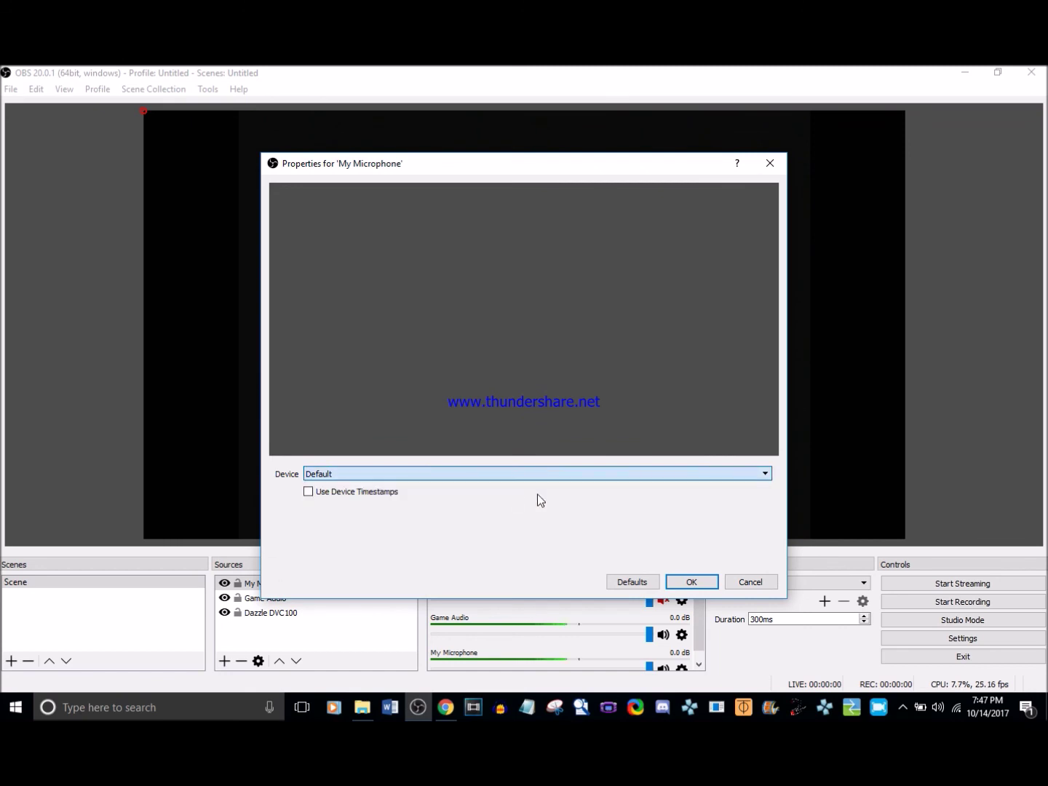
click(691, 582)
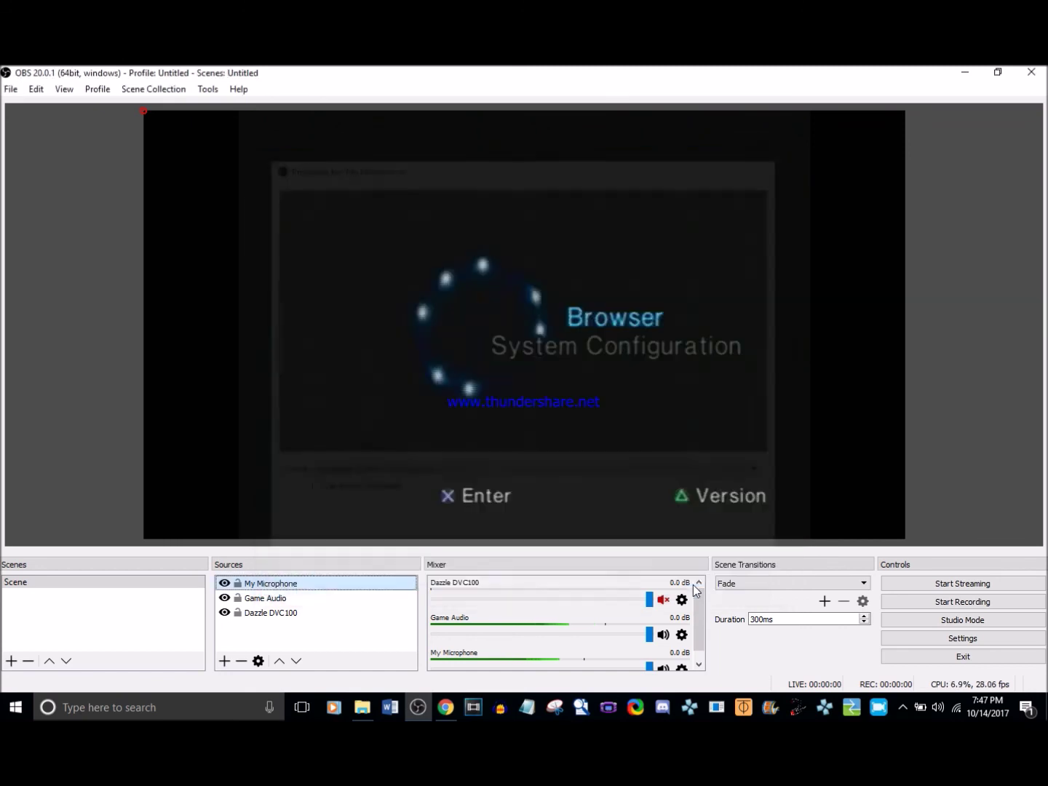
double_click(304, 583)
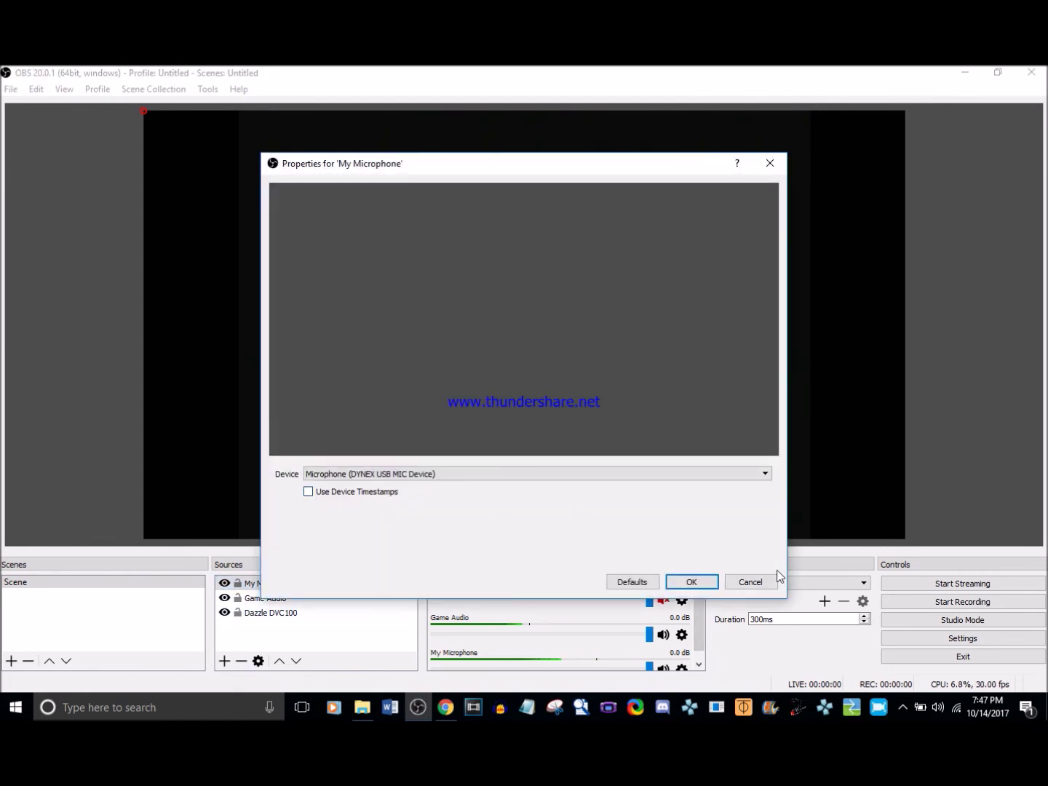
click(755, 582)
- Lower the Game Audio volume in the mixer to about -35.1 dB
drag(698, 609, 700, 642)
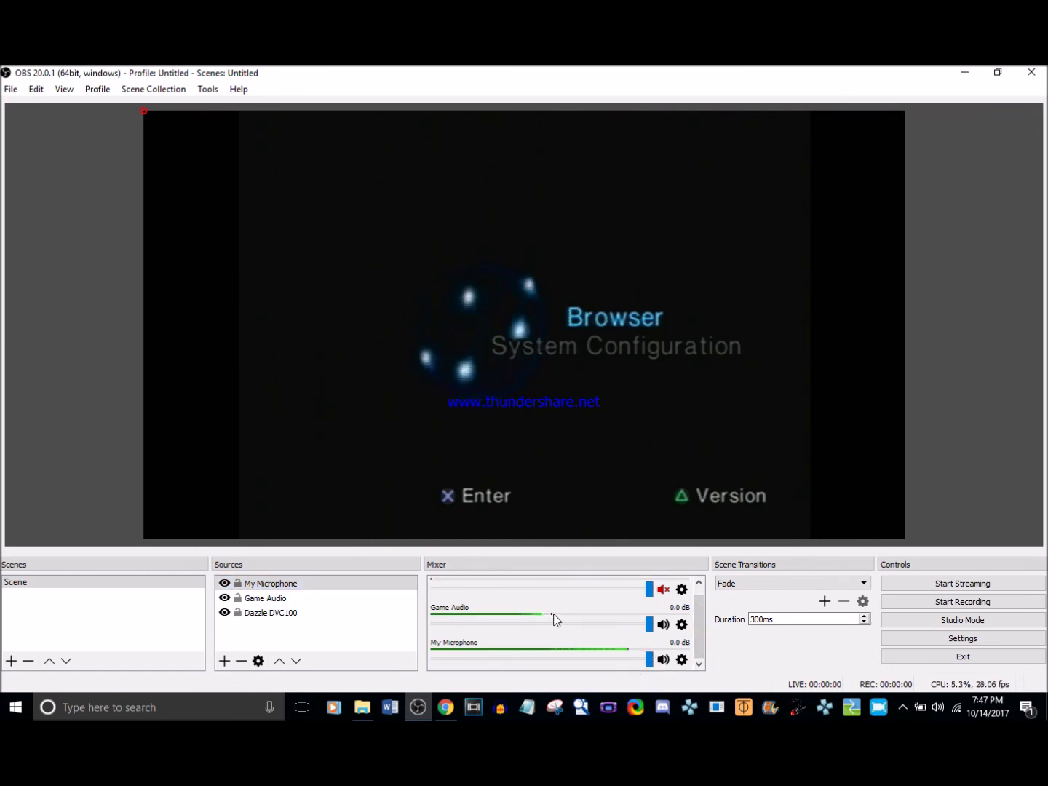
drag(649, 623, 563, 626)
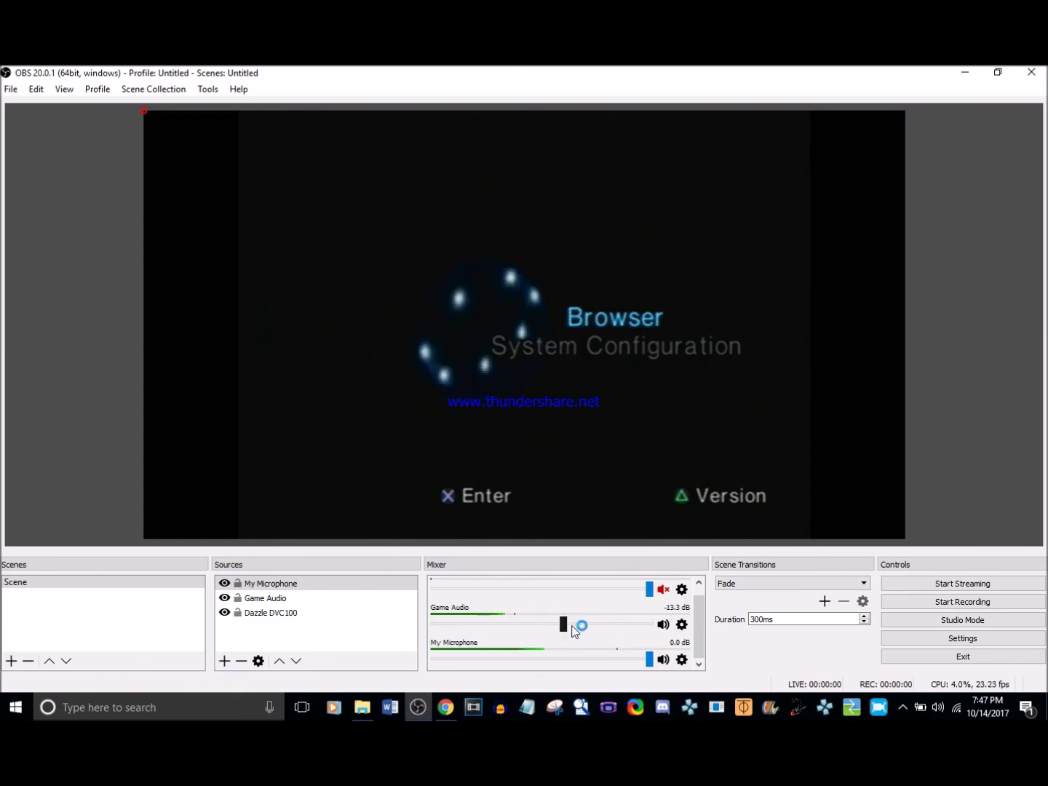
click(662, 625)
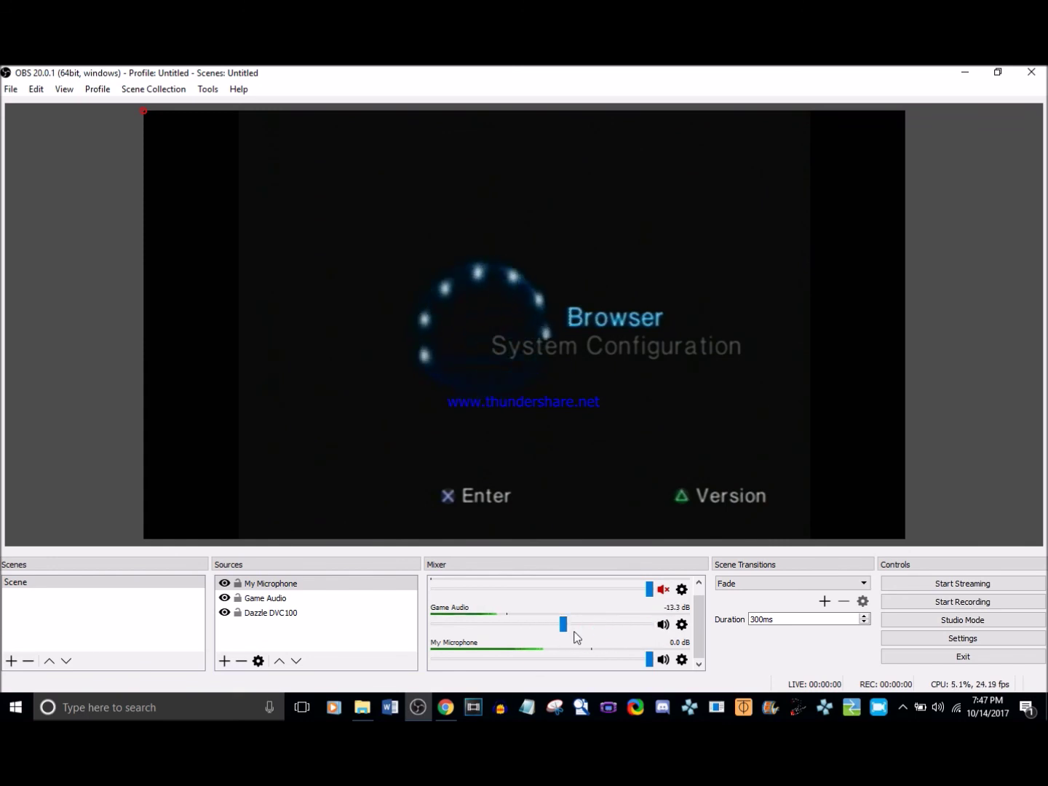
drag(563, 627, 502, 626)
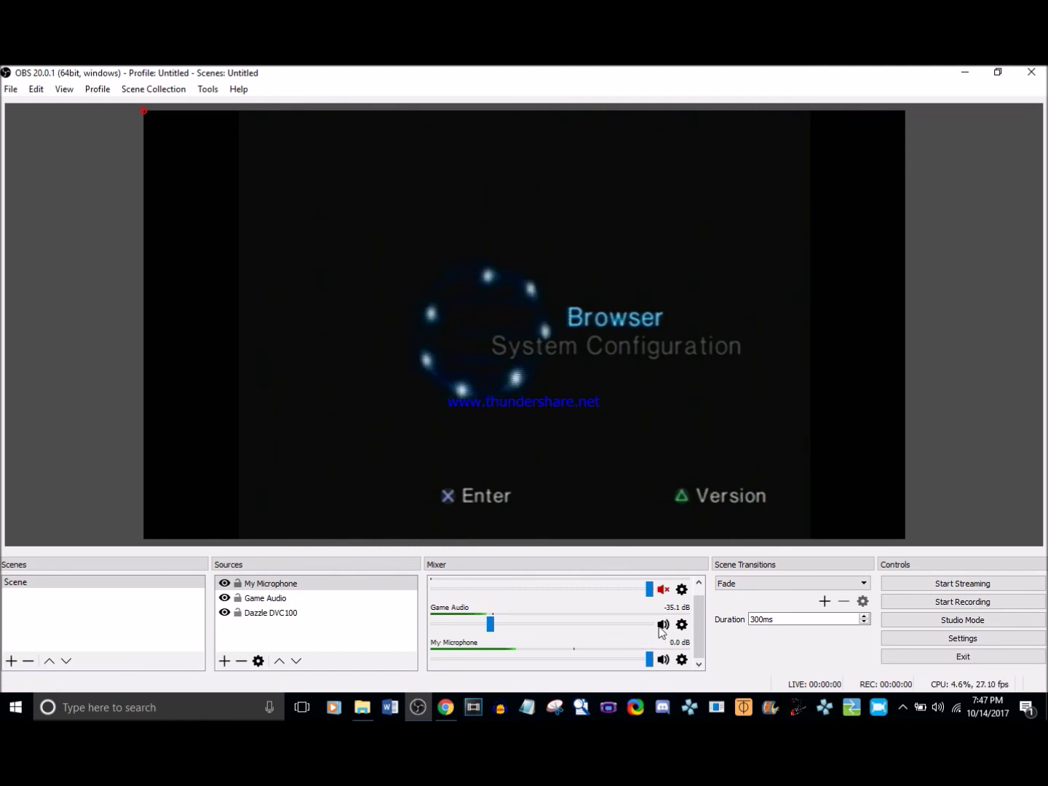
scroll(679, 638, up, 1)
scroll(681, 643, down, 1)
scroll(683, 646, up, 1)
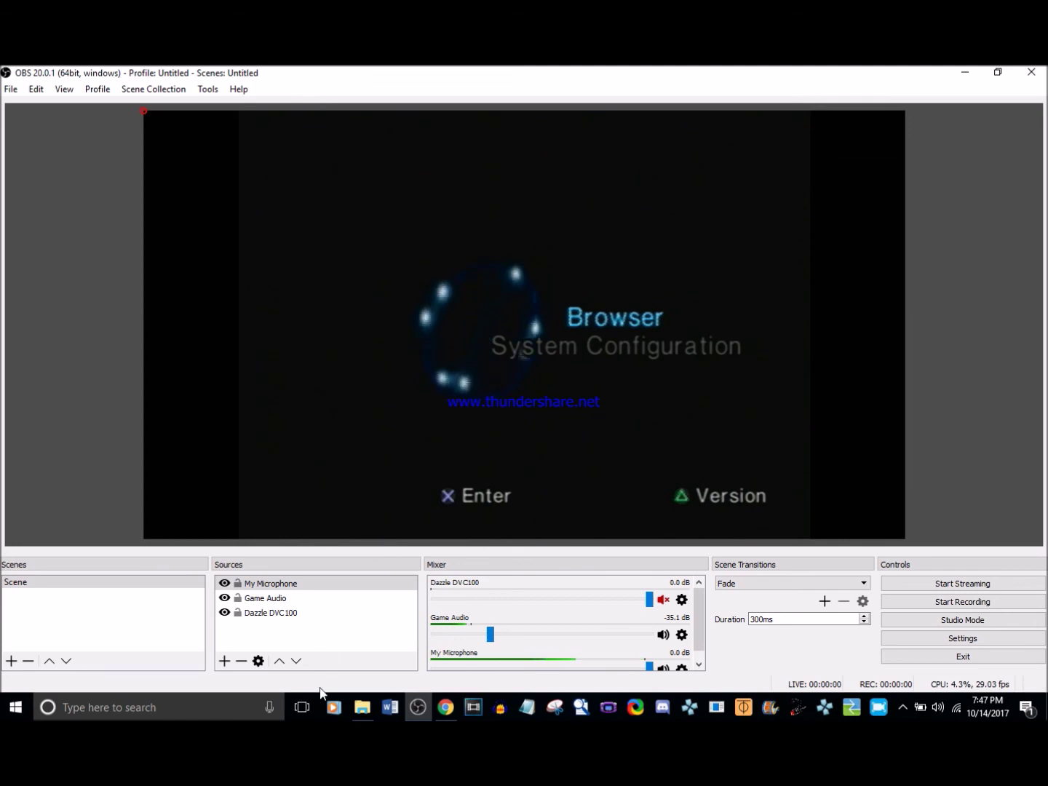
- Switch to the YouTube Live Dashboard in Chrome and examine its stream preview, live chat, basic info and encoder setup
click(445, 707)
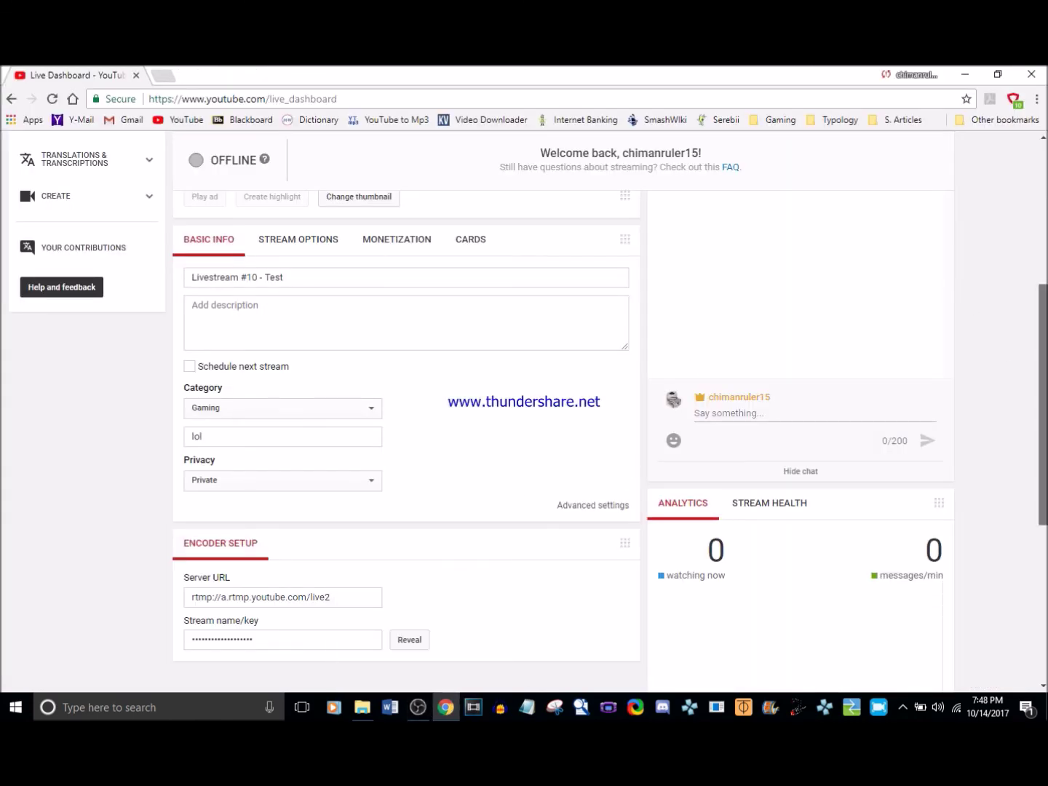
drag(1043, 357, 1044, 215)
click(102, 268)
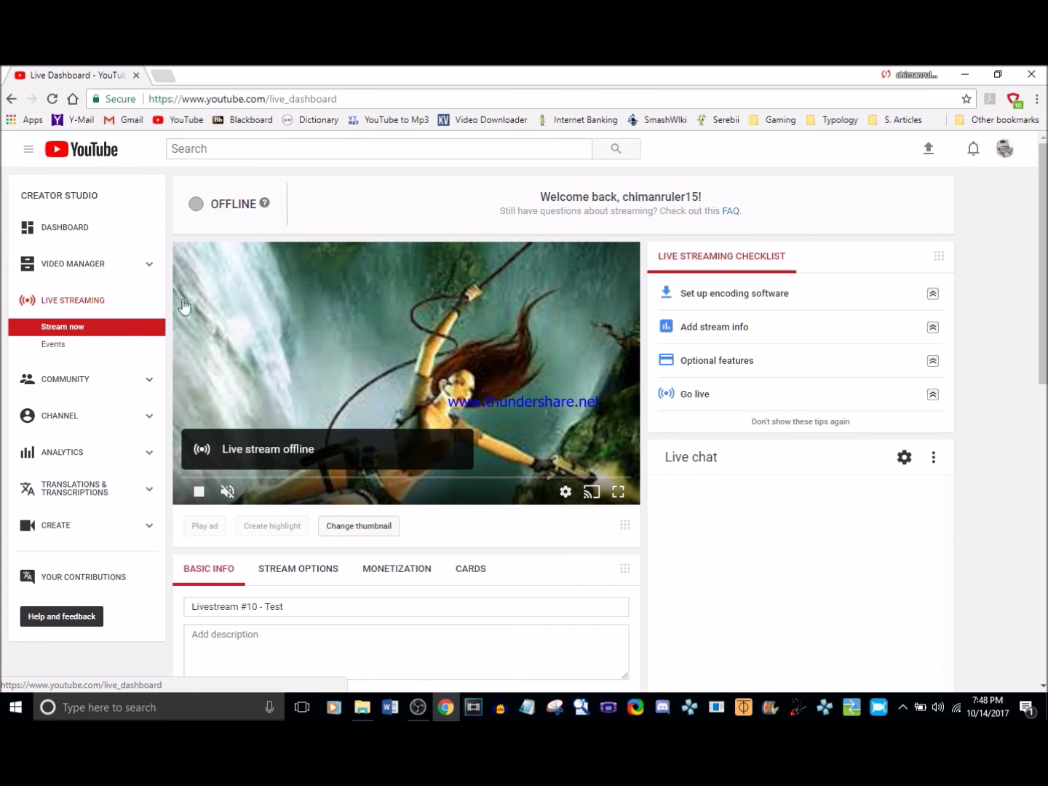
scroll(1026, 320, down, 4)
scroll(1027, 320, up, 3)
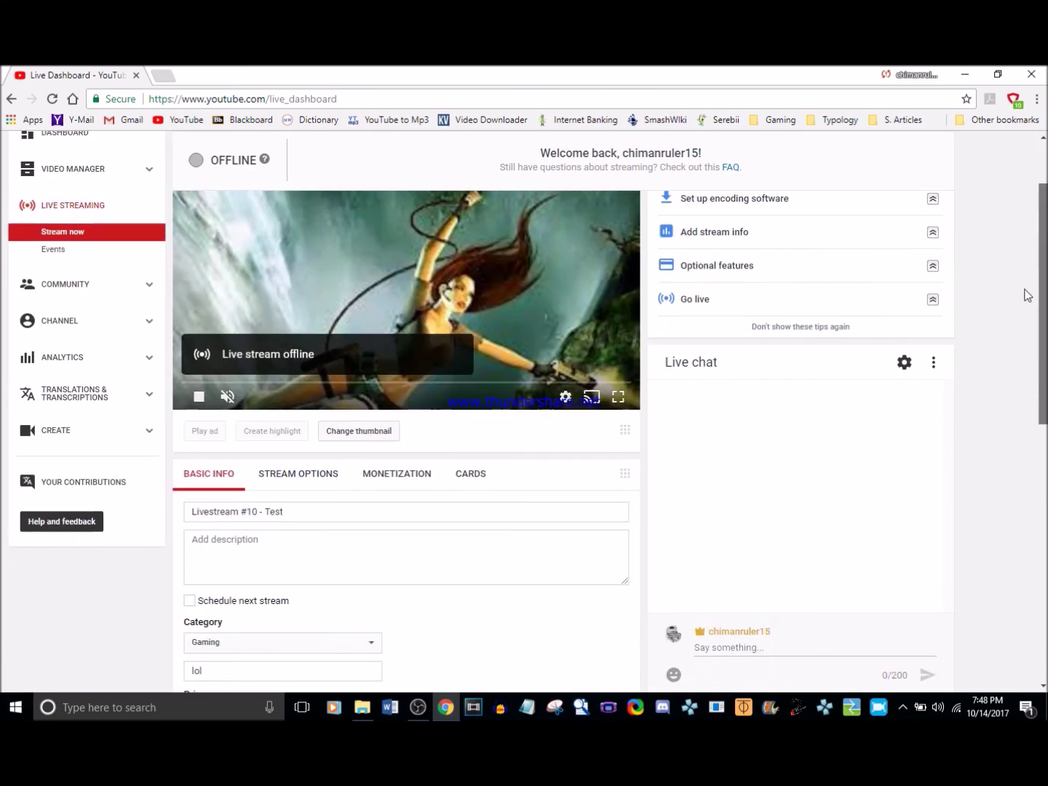
scroll(1026, 321, down, 1)
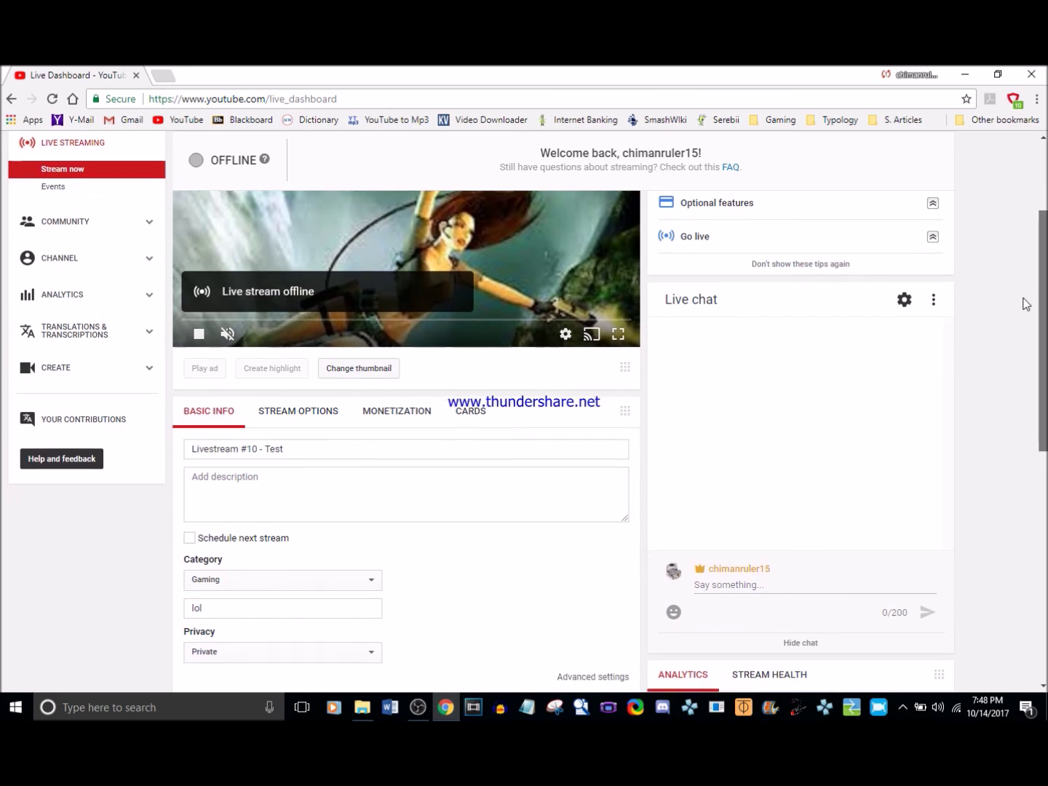
scroll(1024, 304, up, 1)
scroll(1025, 304, down, 2)
scroll(1026, 305, up, 1)
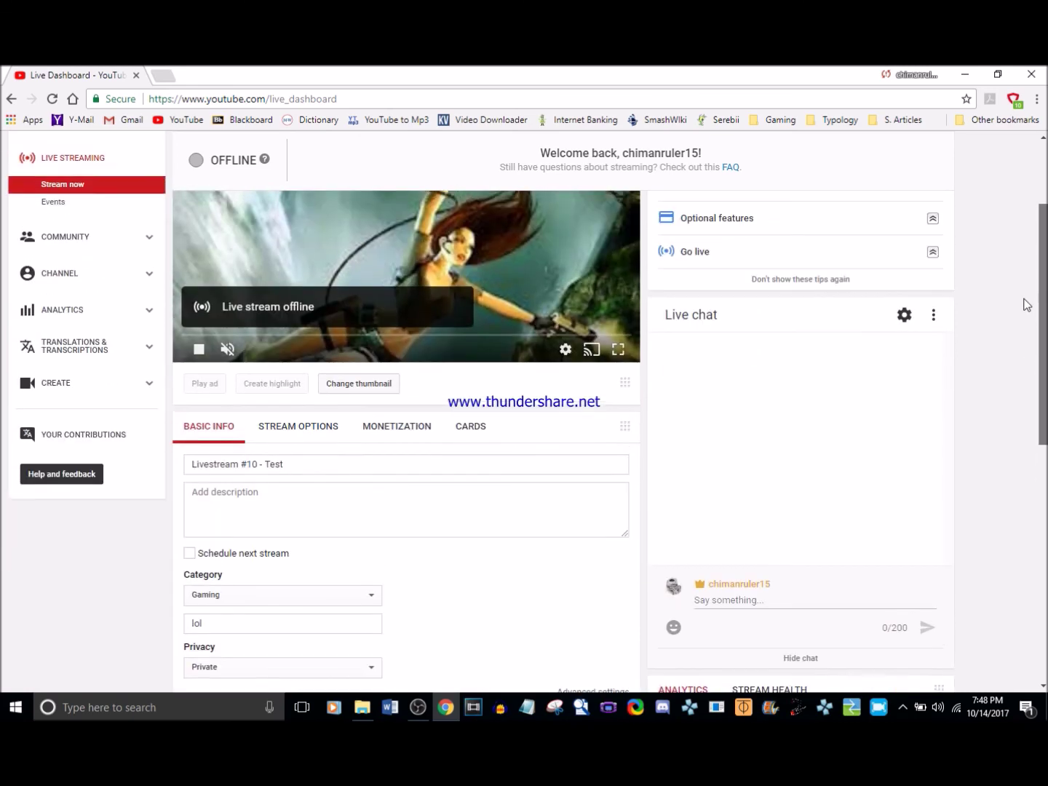
scroll(1025, 301, up, 1)
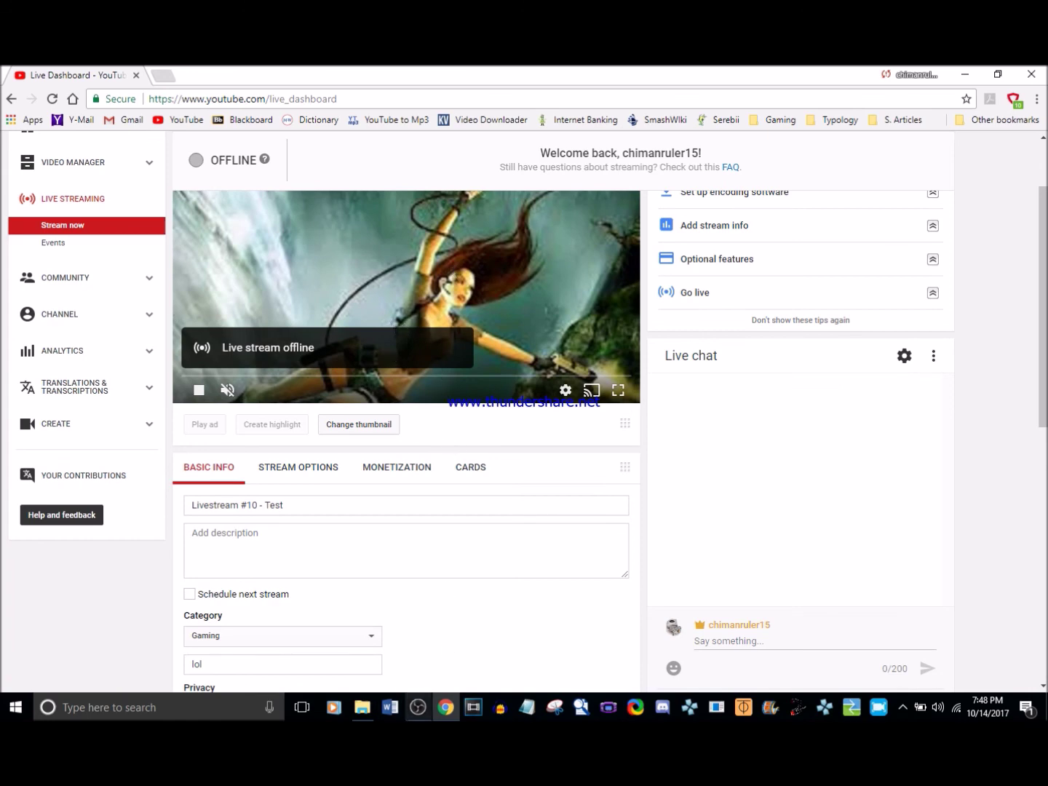
scroll(1044, 418, down, 3)
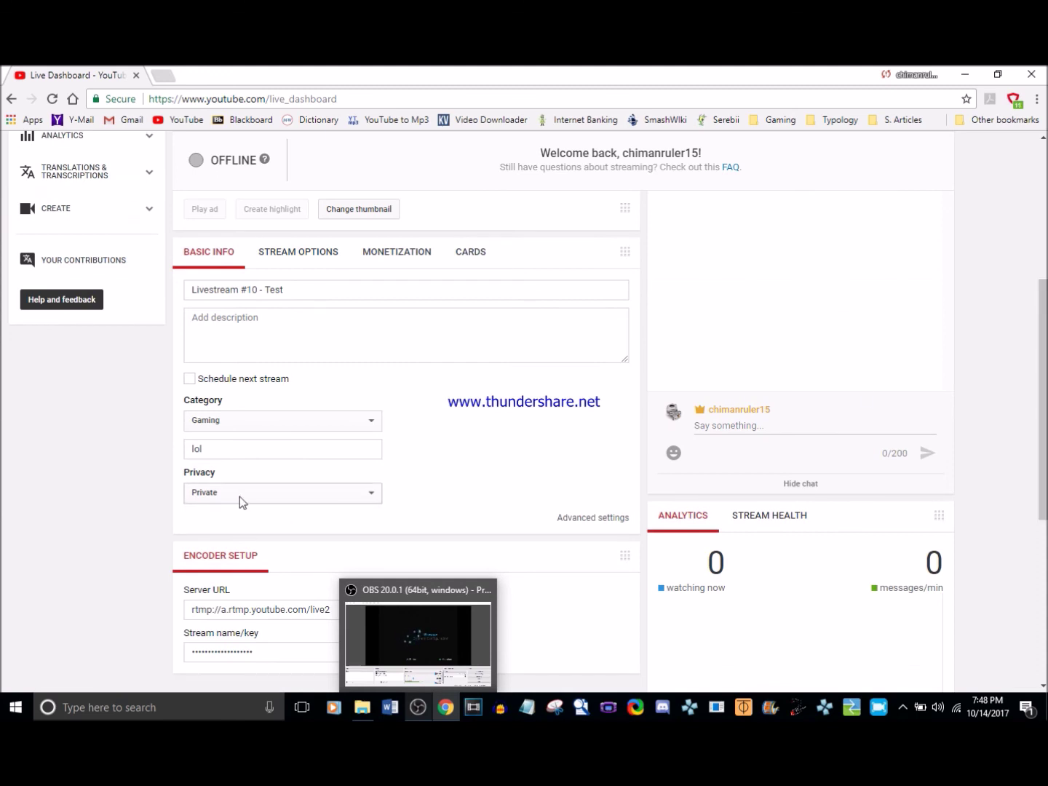
- Change the live stream's title to "Livestream #10 - Testing" and save it
click(422, 292)
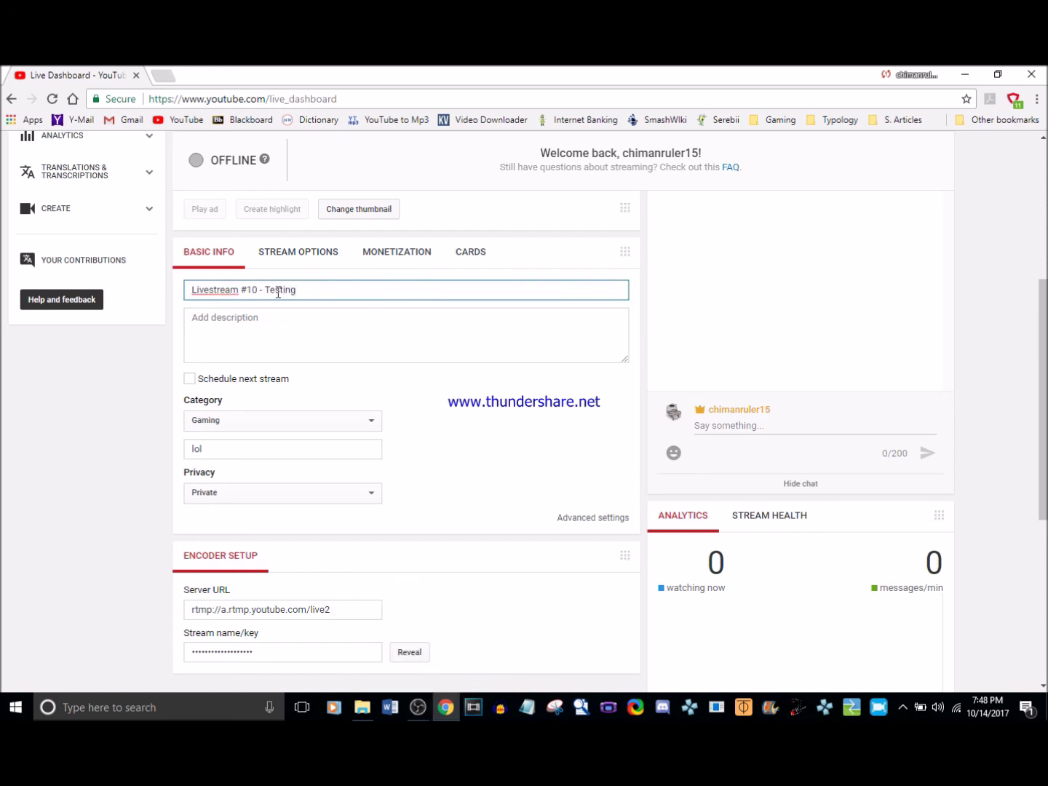
click(519, 429)
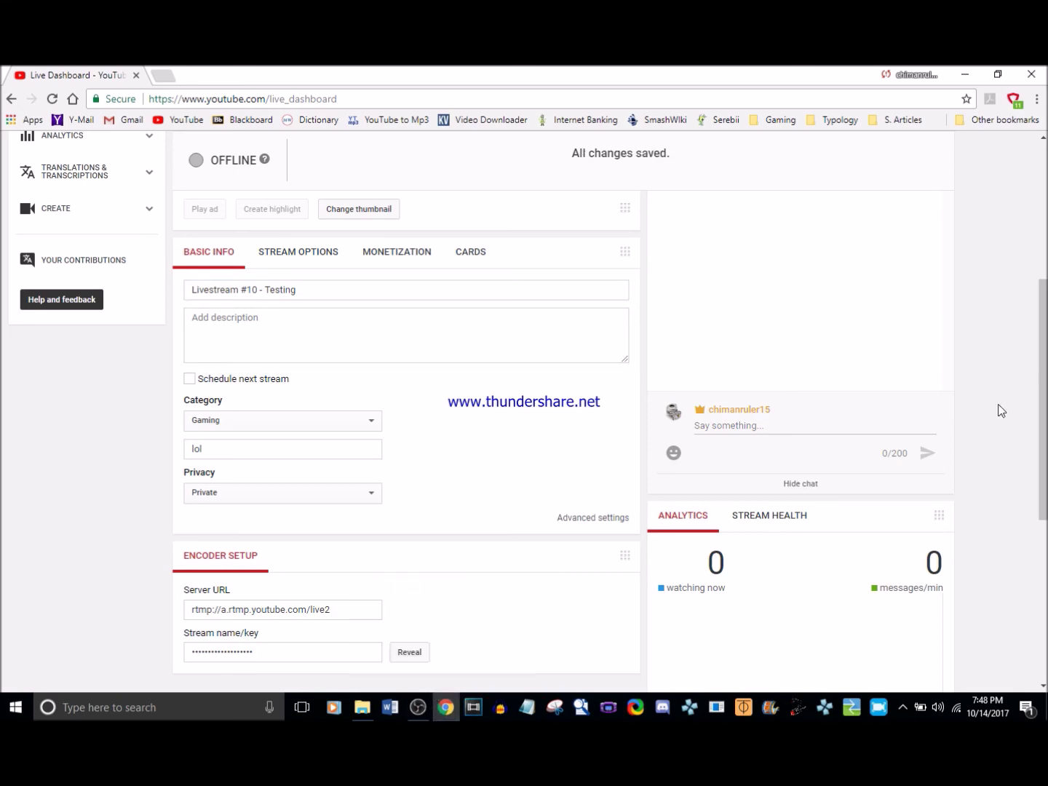
drag(1042, 400, 932, 317)
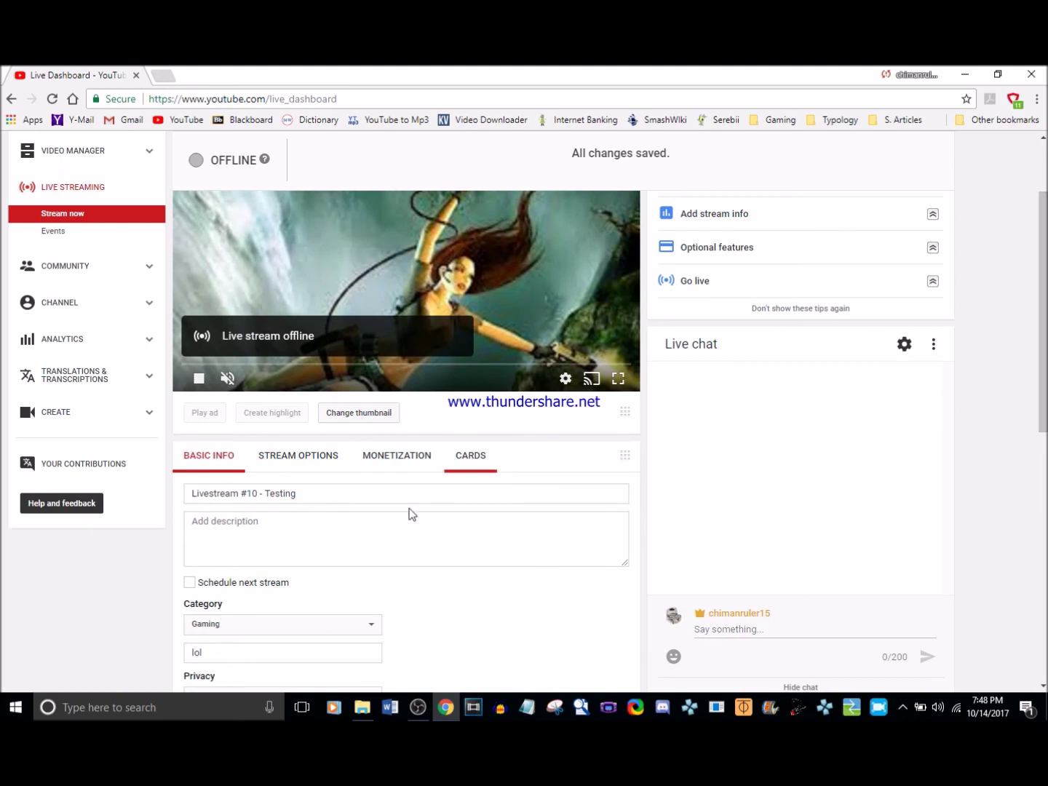
scroll(436, 466, down, 1)
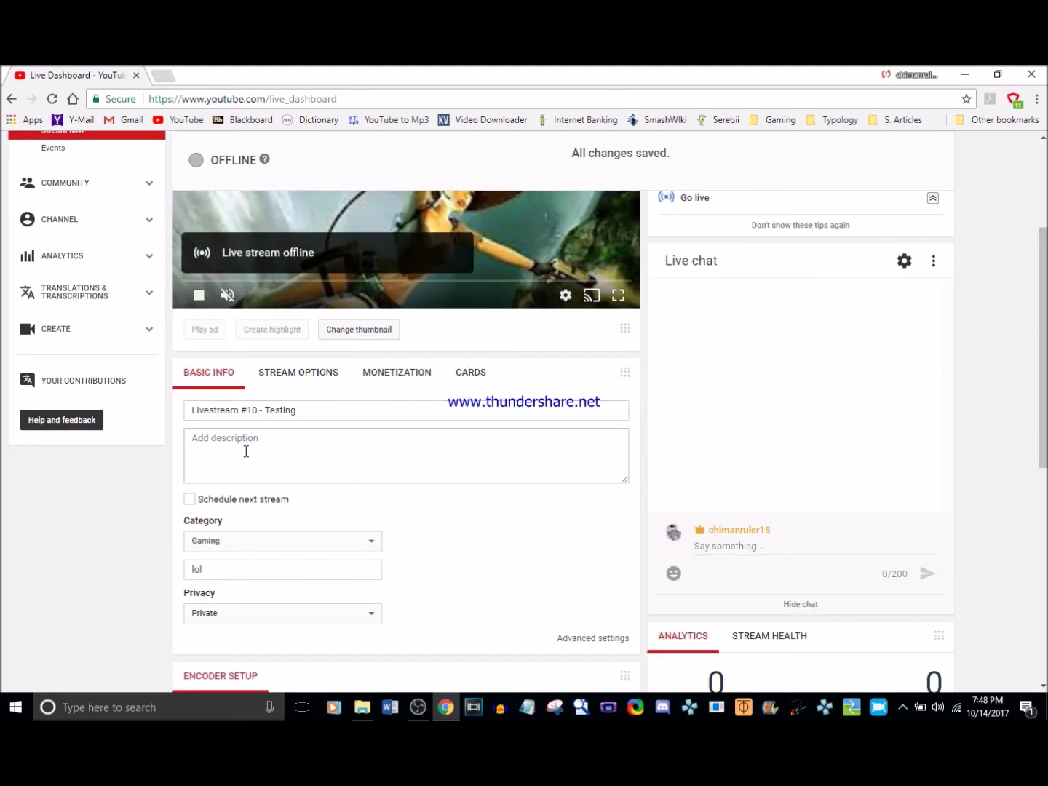
- Toggle scheduling of the next stream on and off, and set the Gaming category's game title to "rdfdggddrdgdrdrdgrdrdg"
click(189, 499)
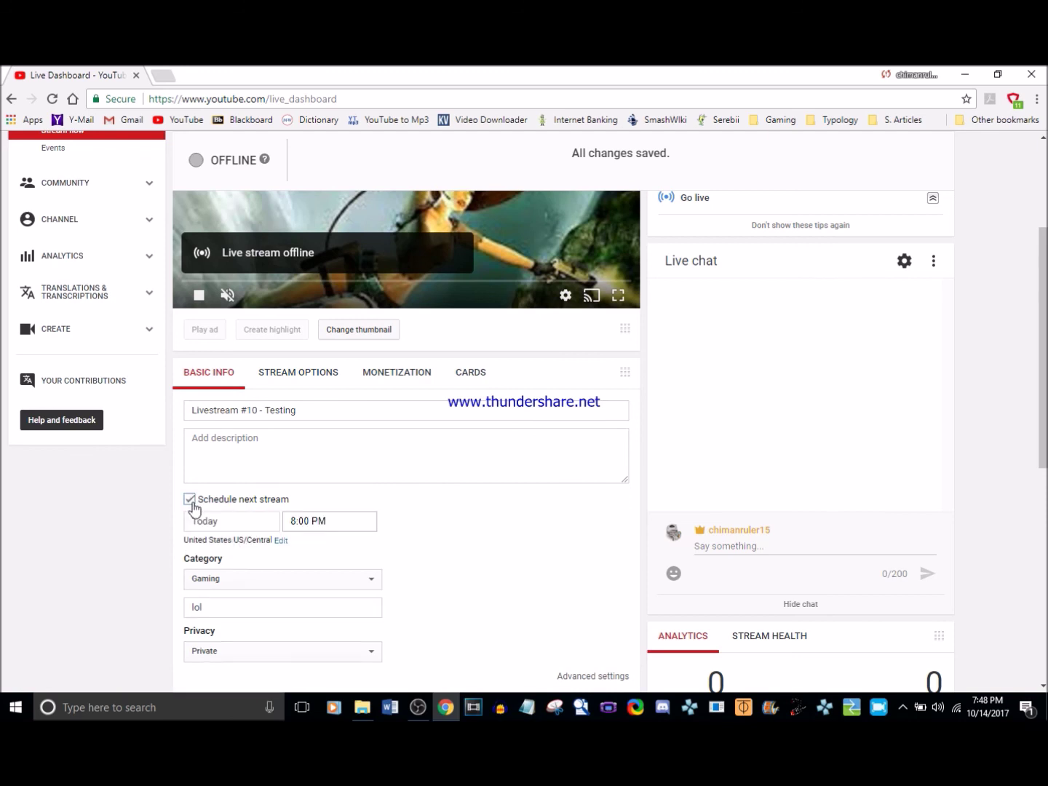
click(189, 500)
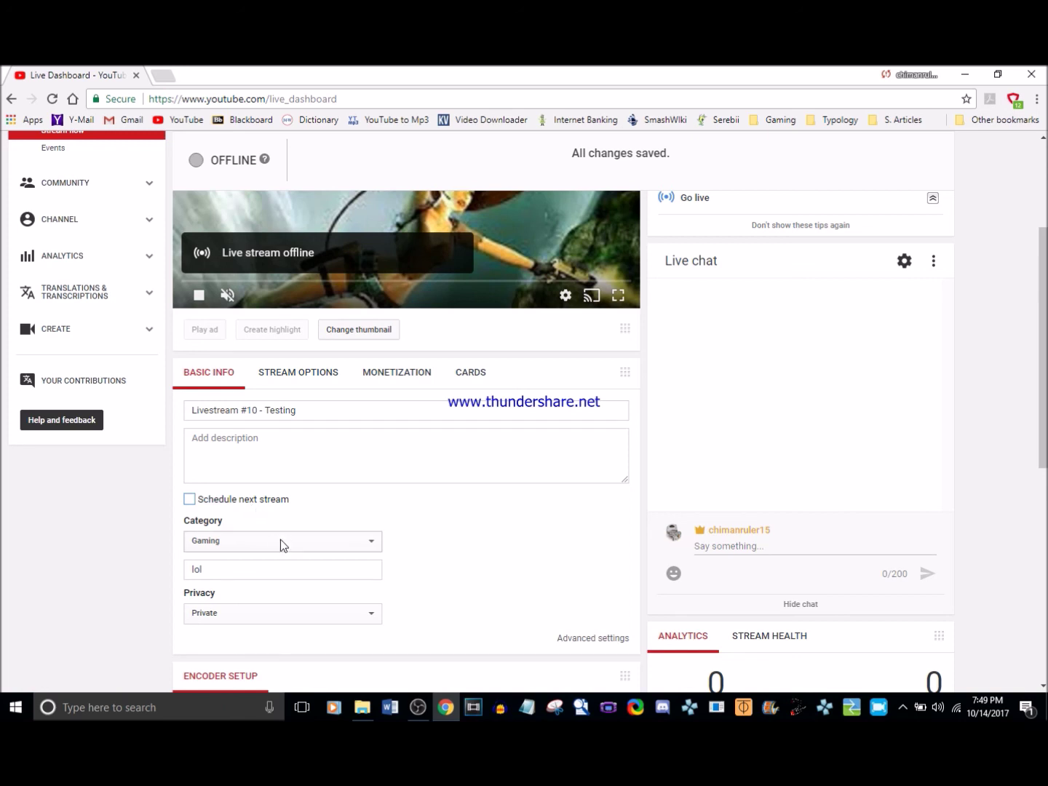
click(241, 569)
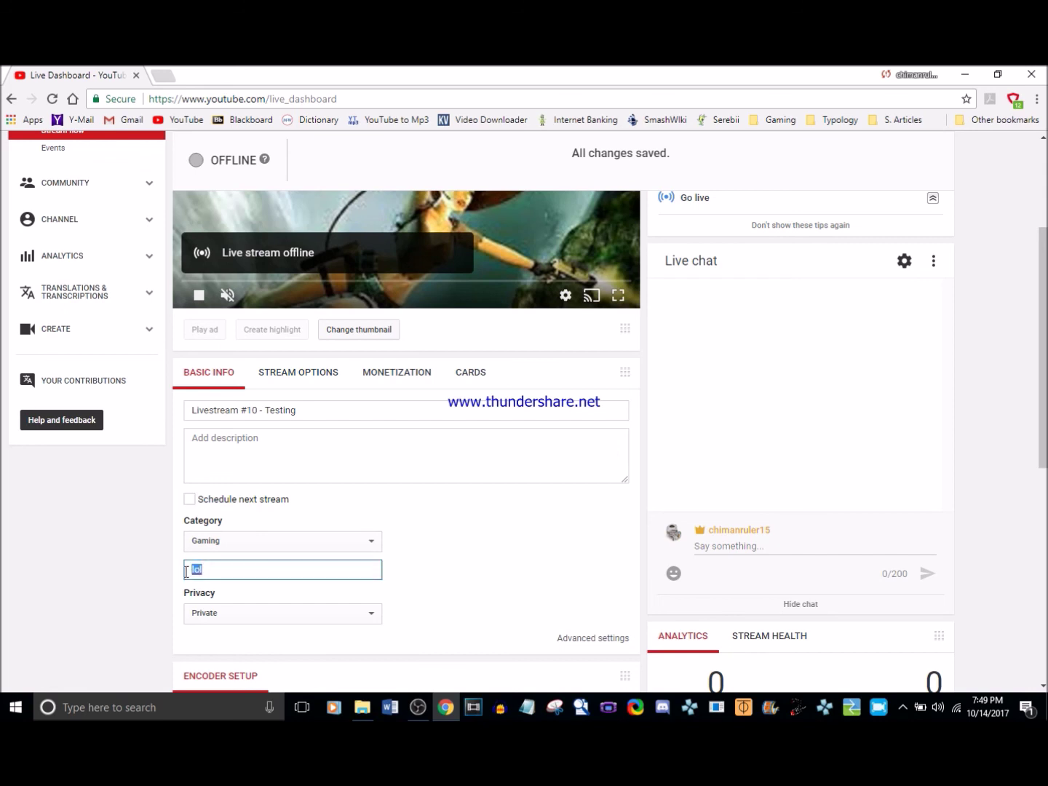
key(BackSpace)
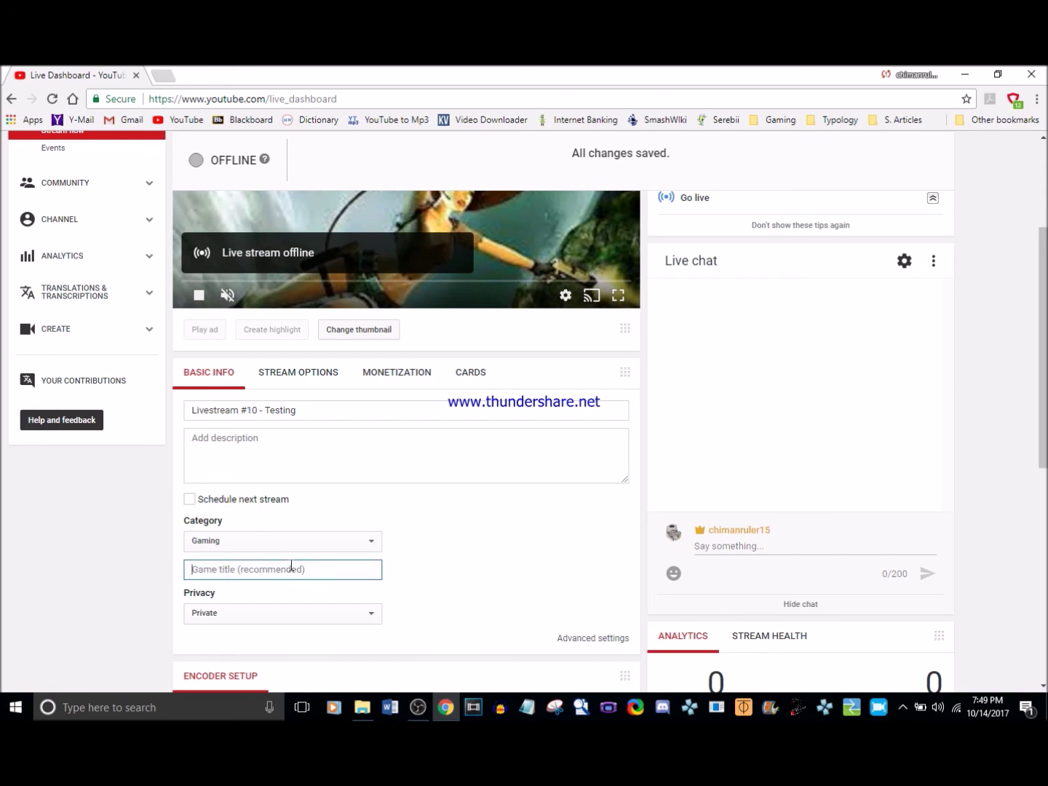
text(rdfdggddrdgdrdrdgrdrdg)
click(390, 577)
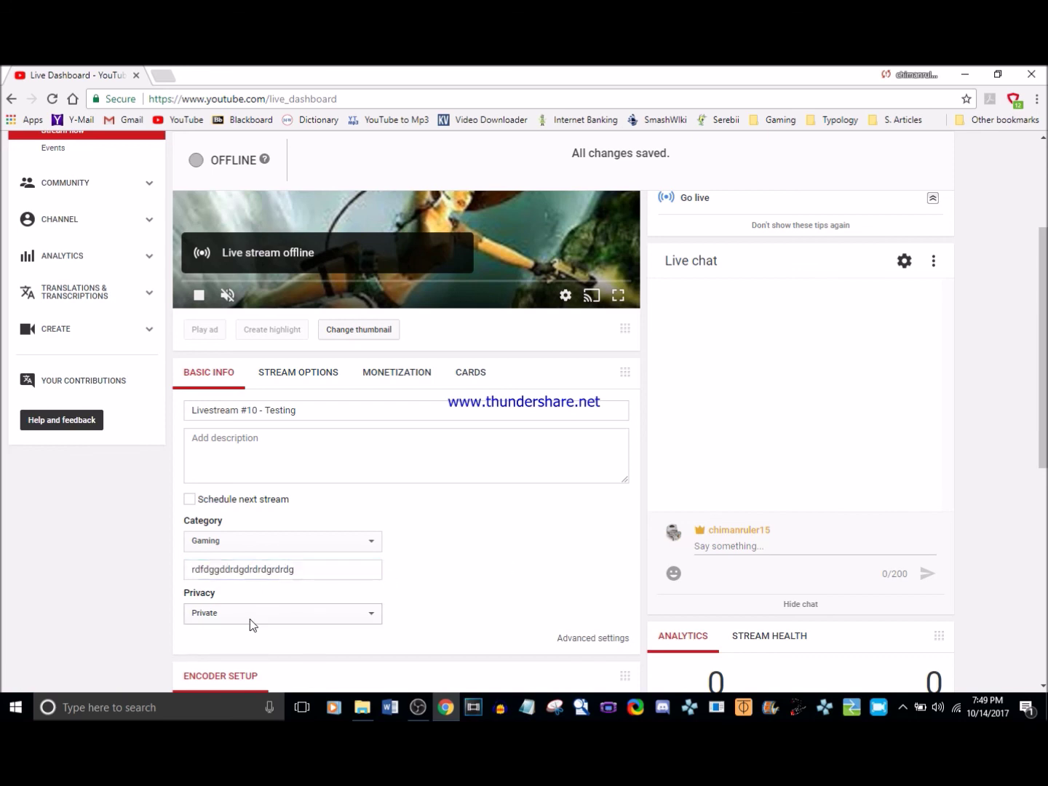
- Review the stream's privacy options, keeping Private, and look over the basic info and encoder setup
click(258, 615)
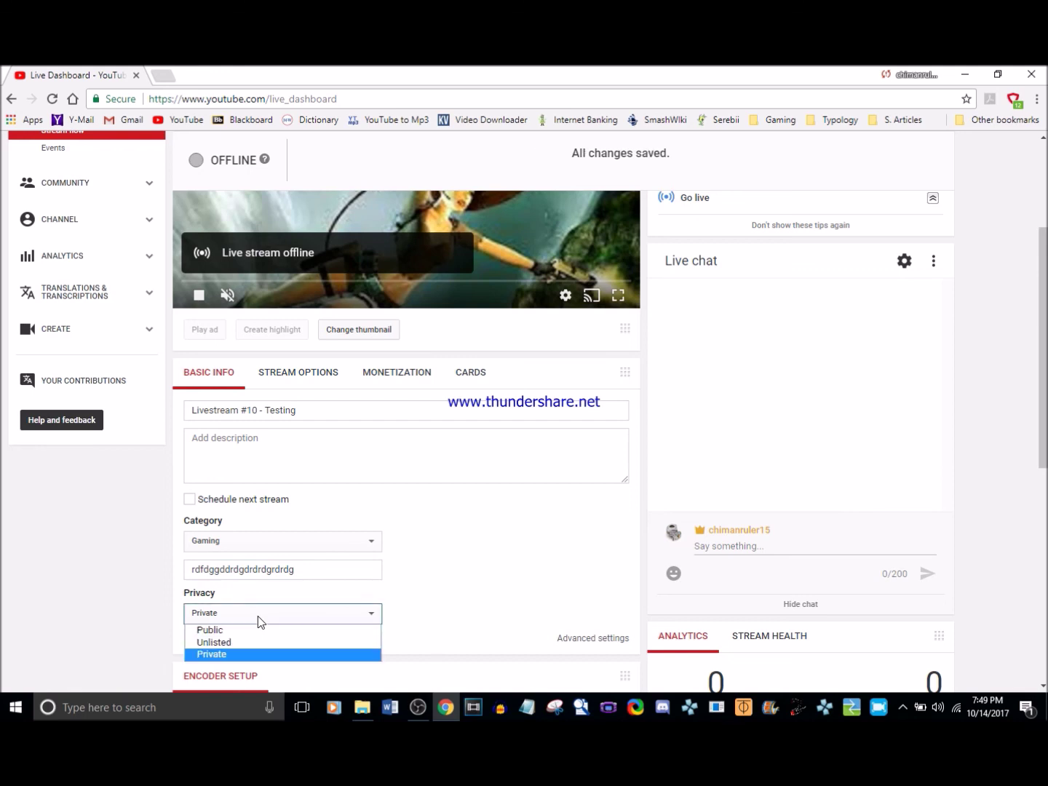
click(258, 616)
click(492, 559)
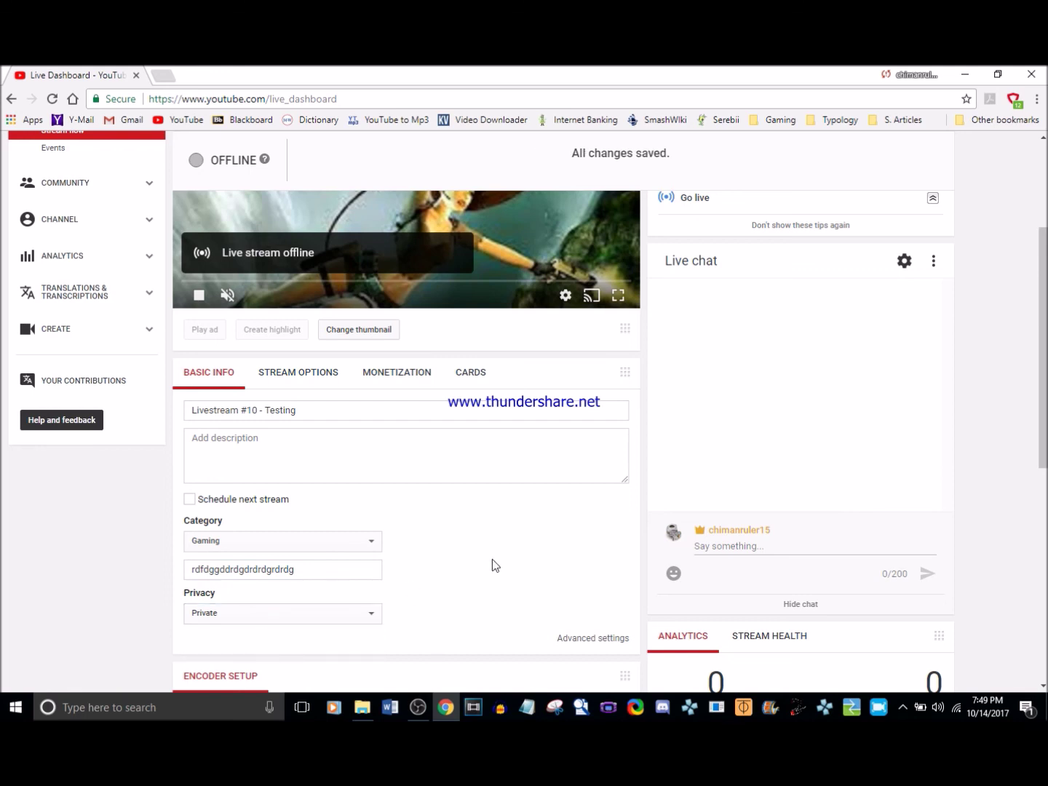
scroll(1045, 383, down, 1)
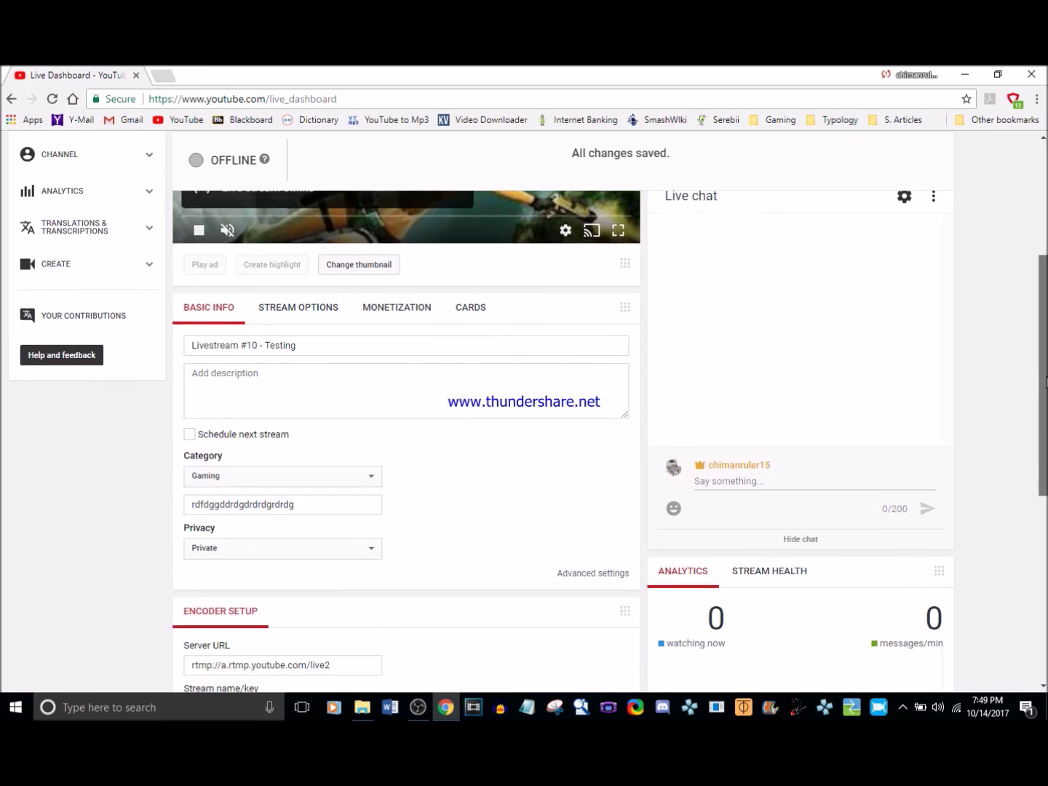
drag(1045, 382, 1043, 429)
scroll(1043, 428, up, 3)
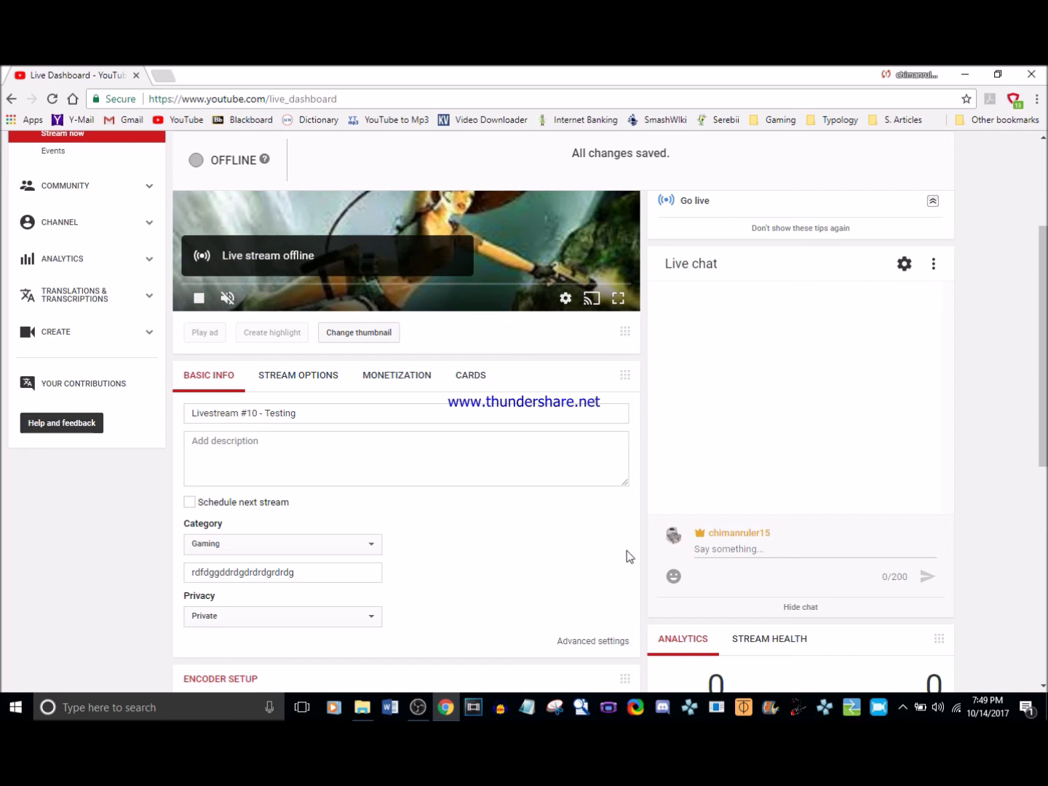
- Switch to OBS Studio, start streaming and recording, and check the live preview on the YouTube Live Dashboard in Chrome
click(417, 706)
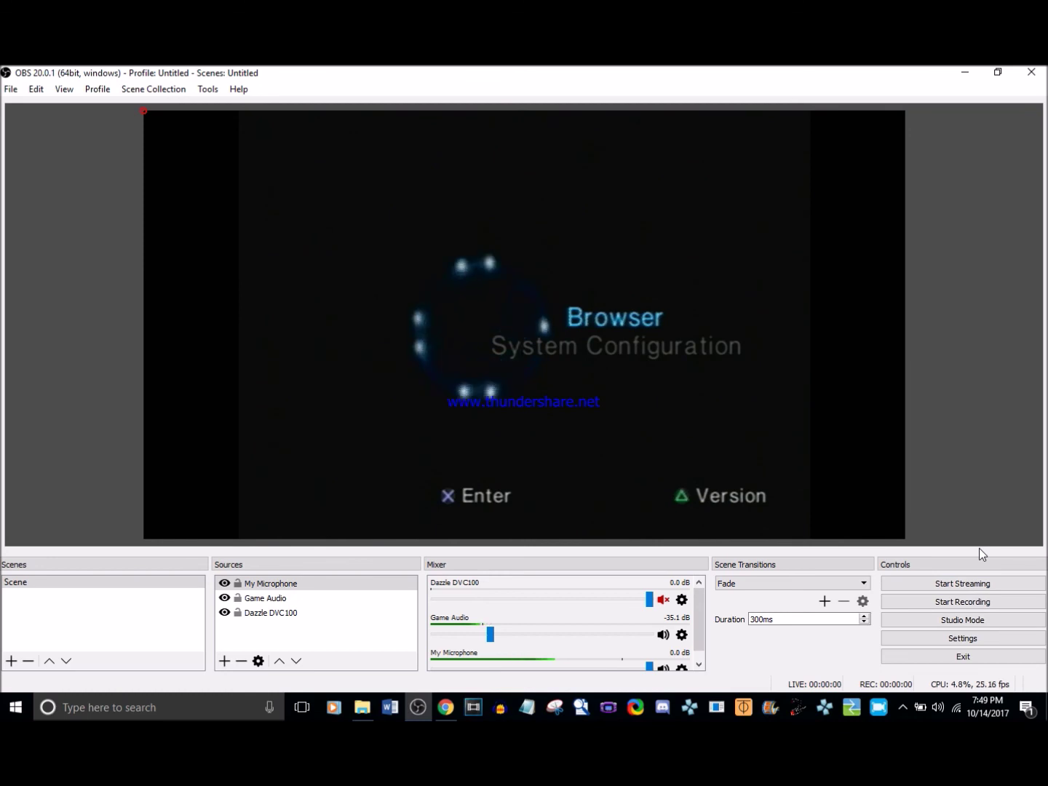
click(986, 584)
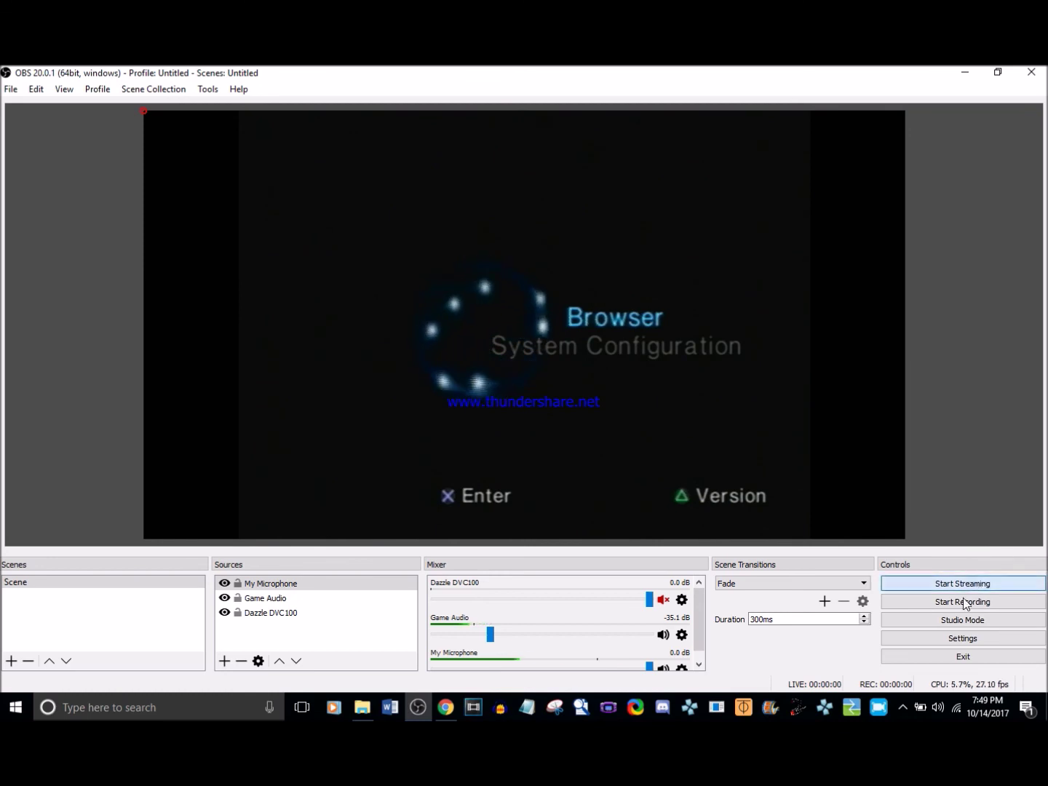
click(962, 601)
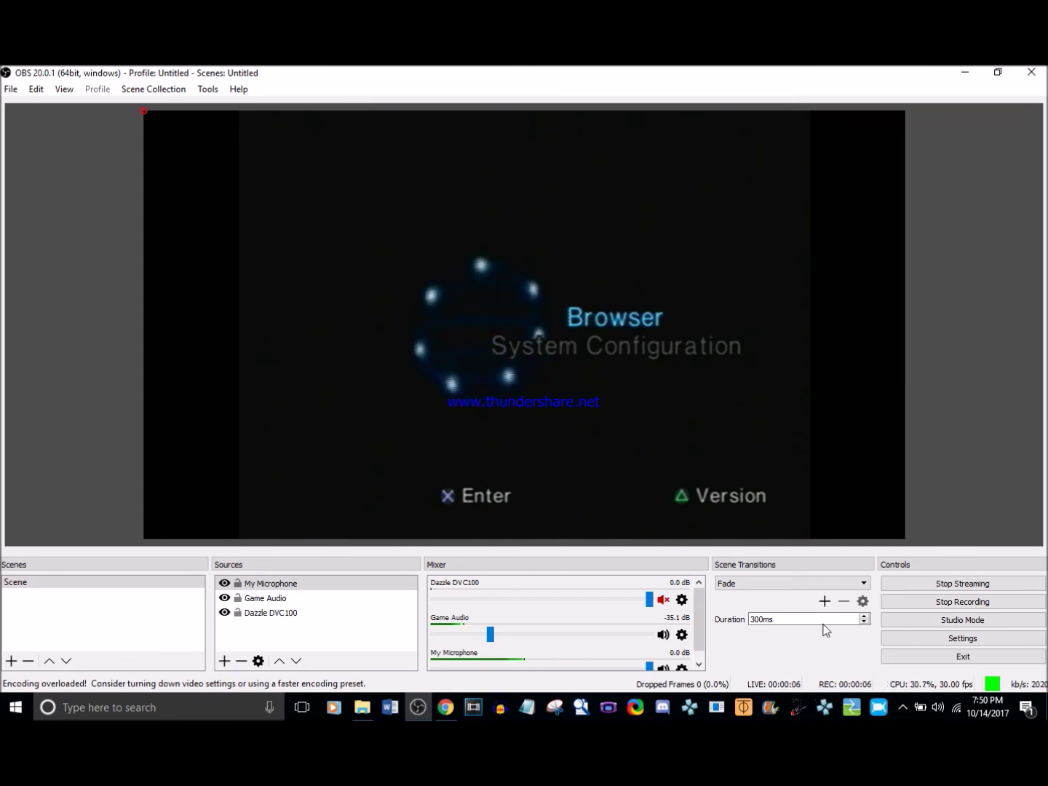
click(446, 707)
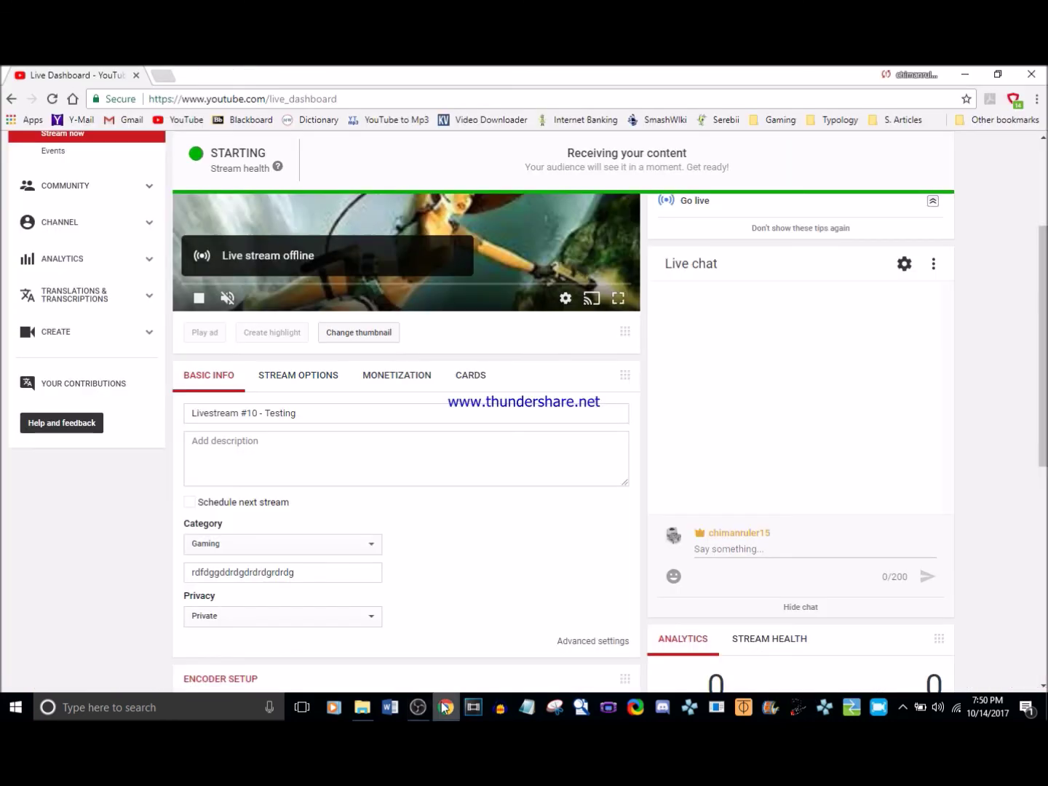
scroll(585, 213, up, 3)
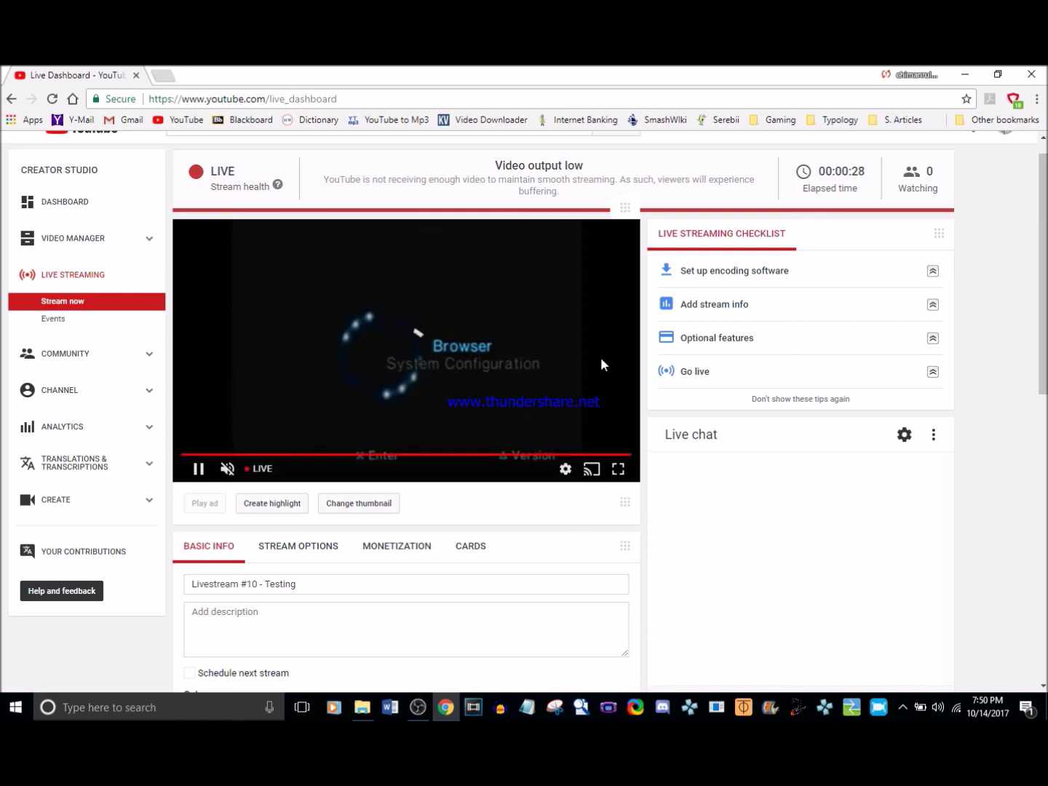
- Stop both the recording and the stream in OBS Studio and return to the YouTube Live Dashboard in Chrome
click(418, 706)
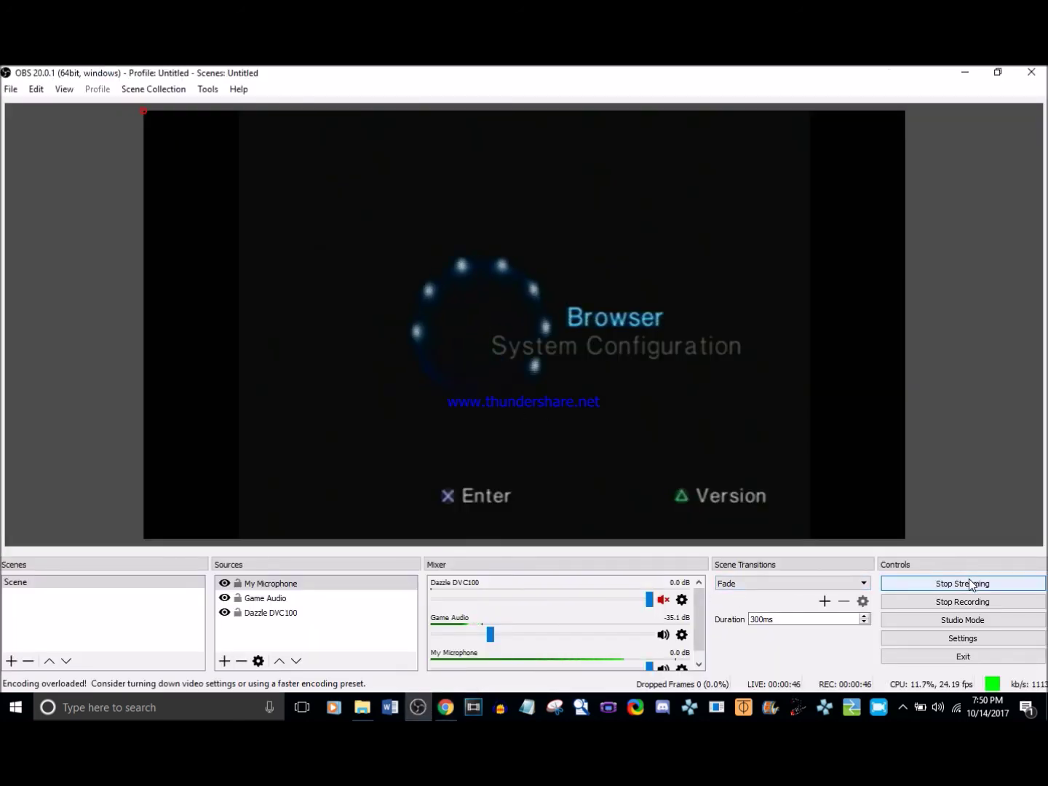
click(955, 604)
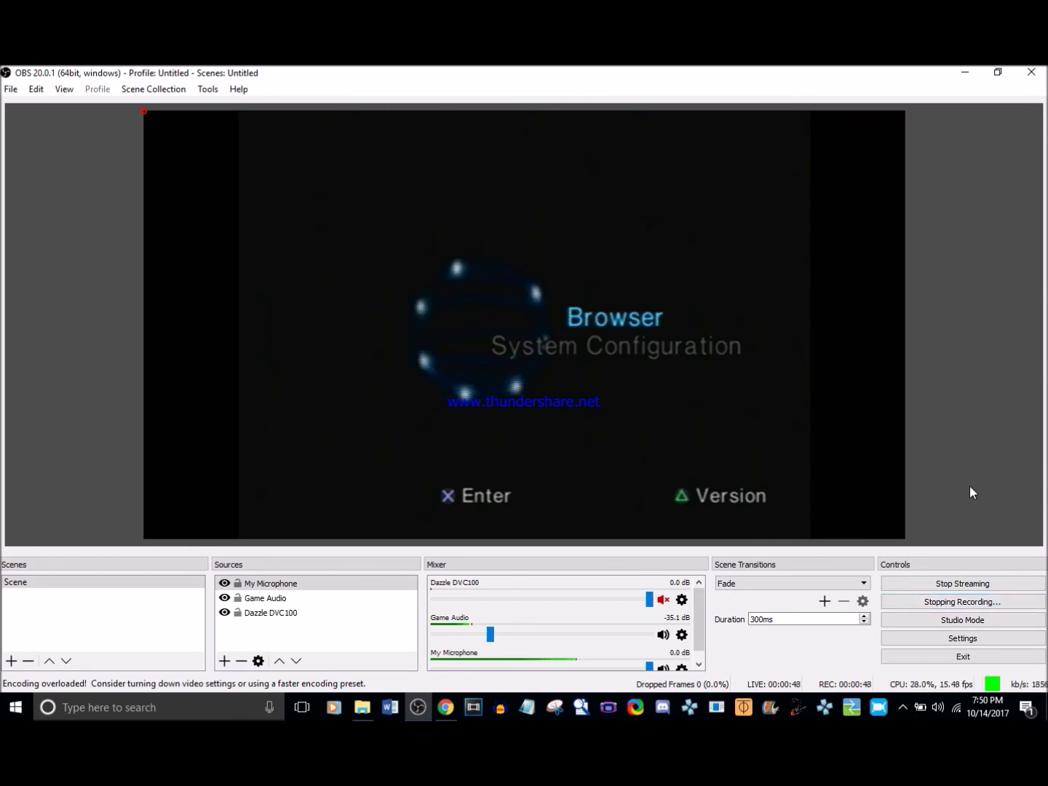
click(954, 584)
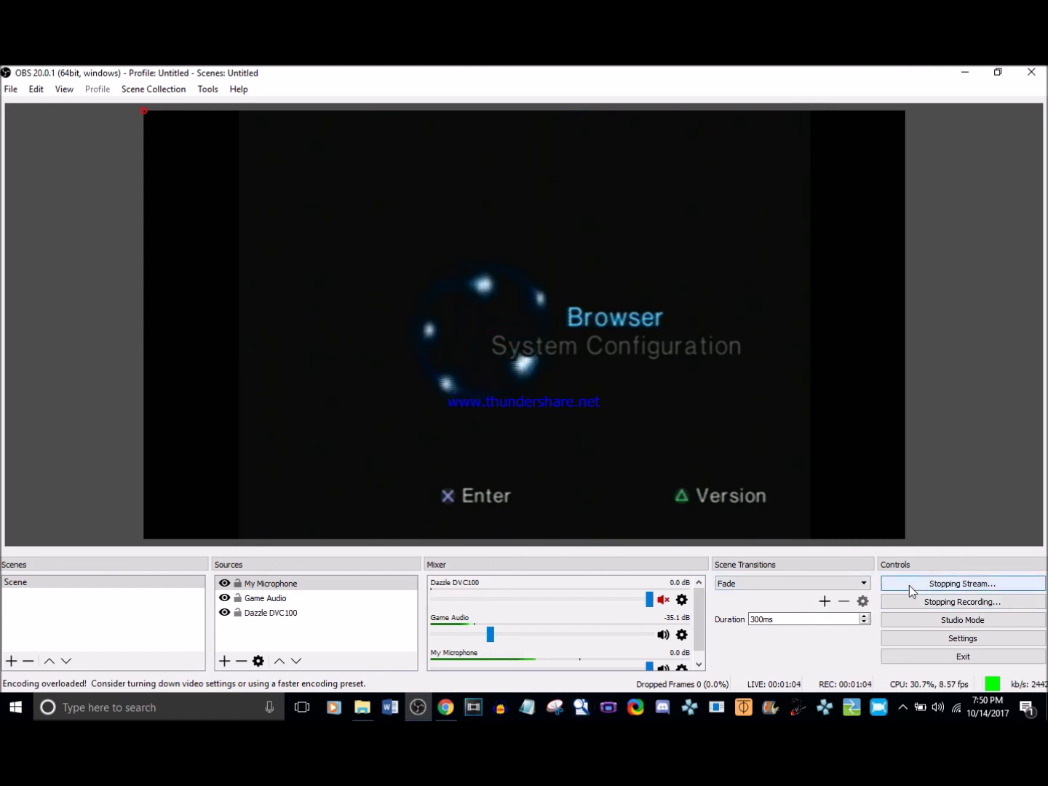
click(446, 709)
click(446, 710)
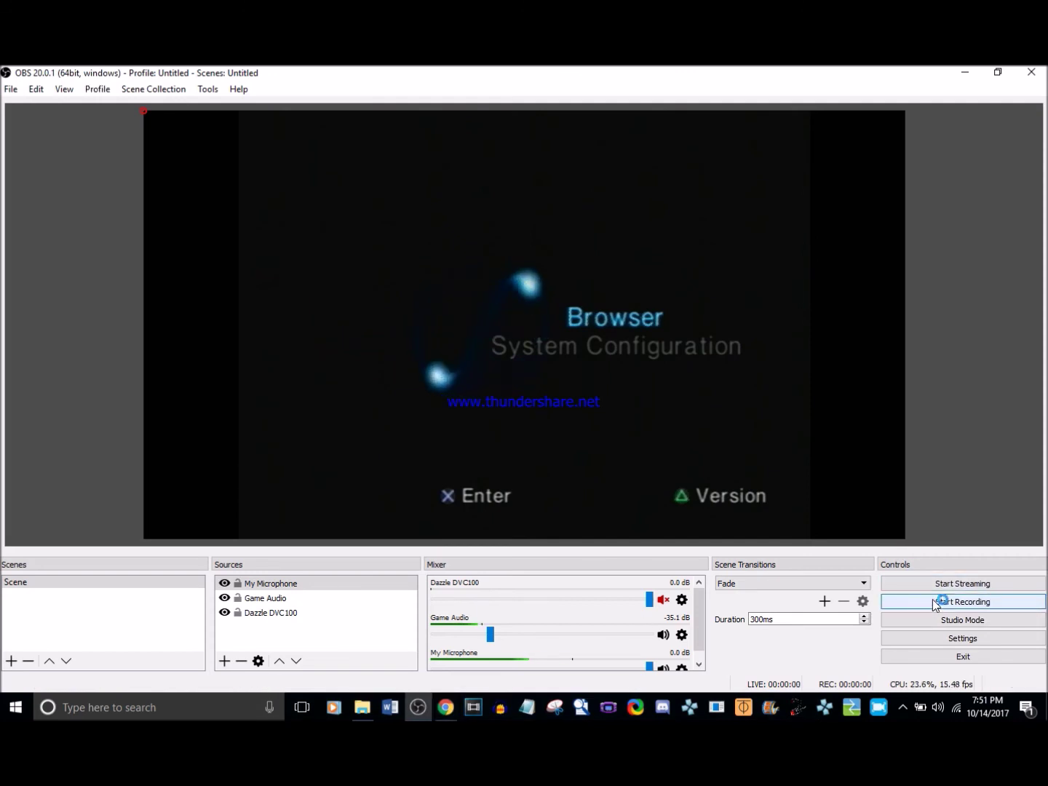
click(453, 711)
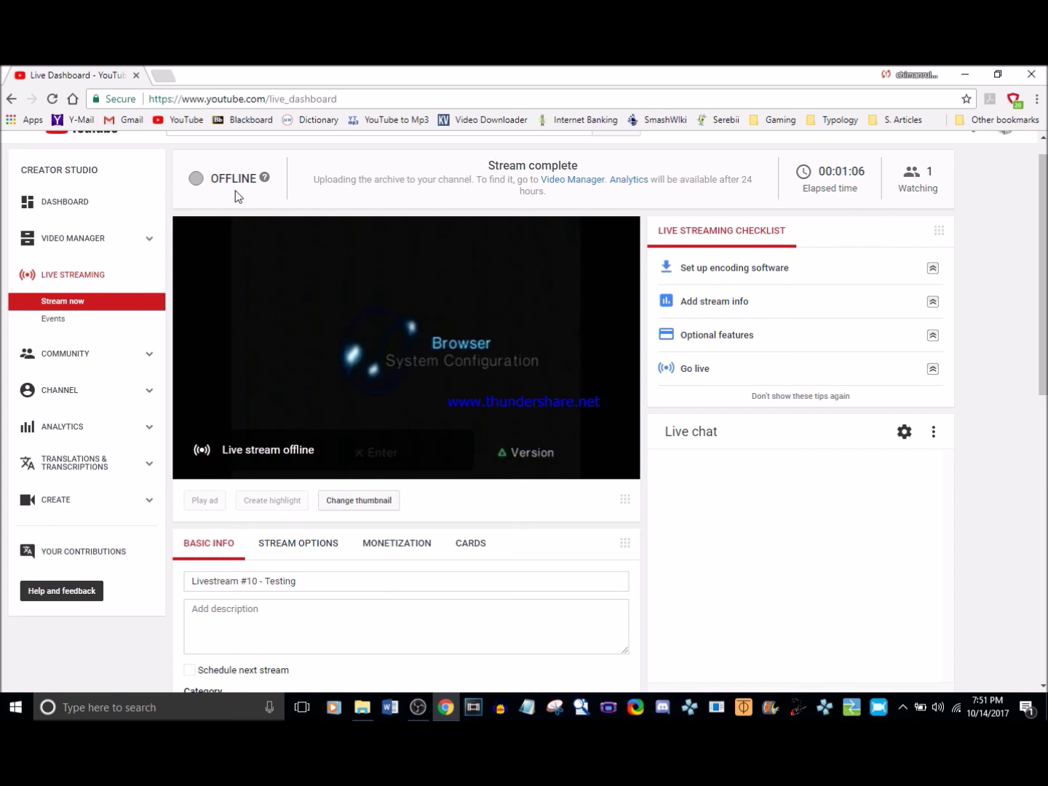
- Delete the video "Livestream #10 - Test" permanently in the Video Manager
click(104, 237)
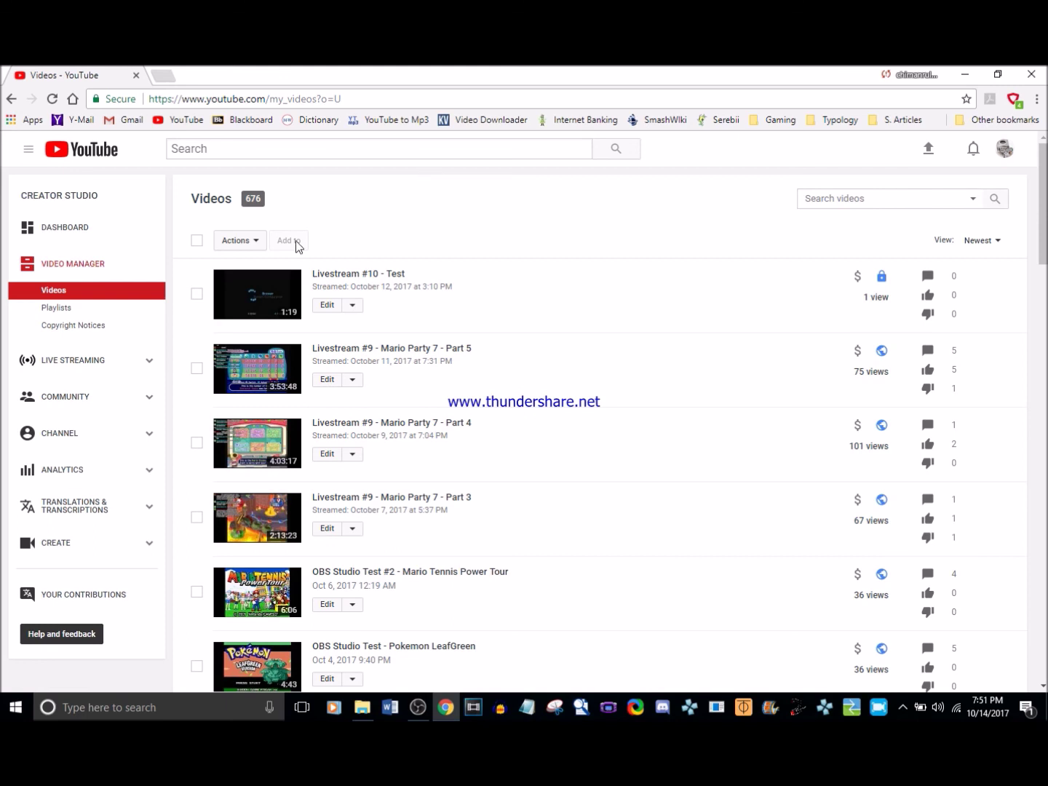
click(195, 294)
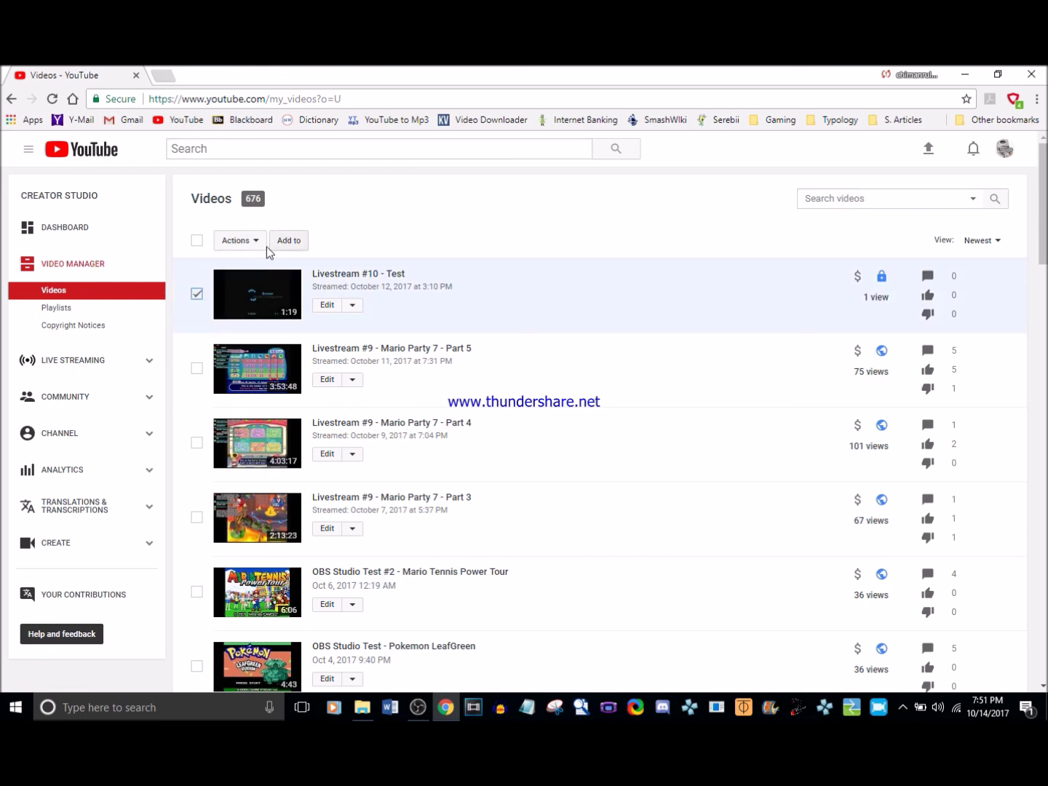
click(259, 246)
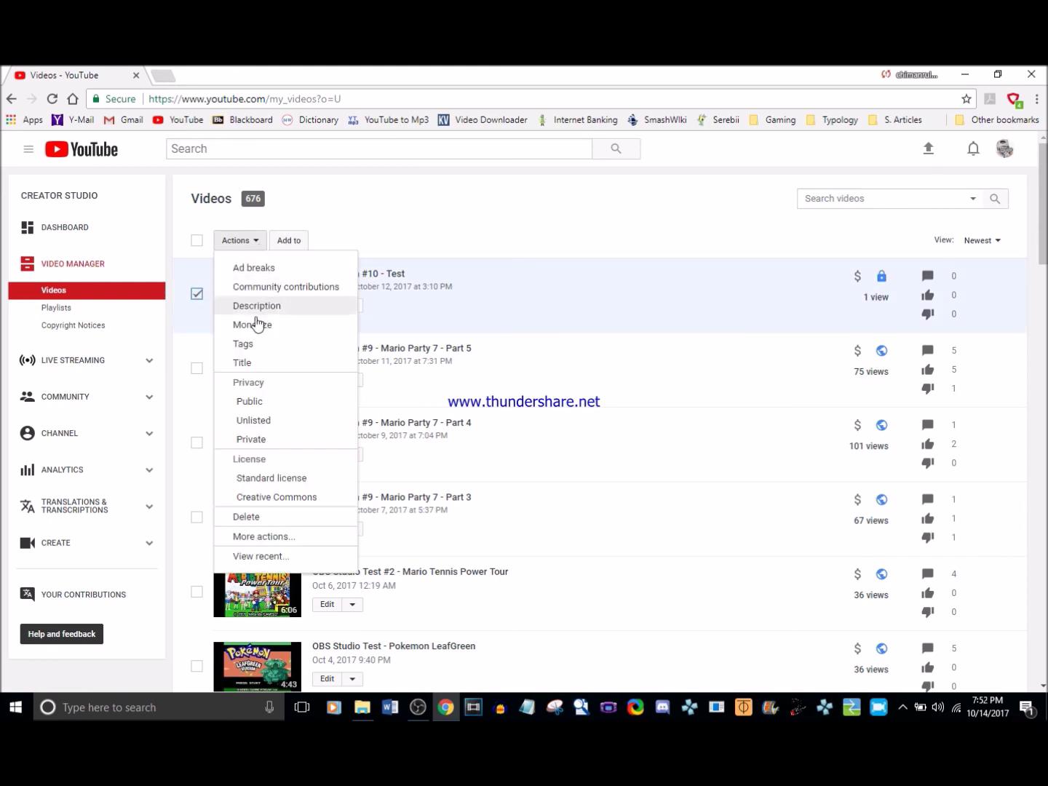
click(246, 516)
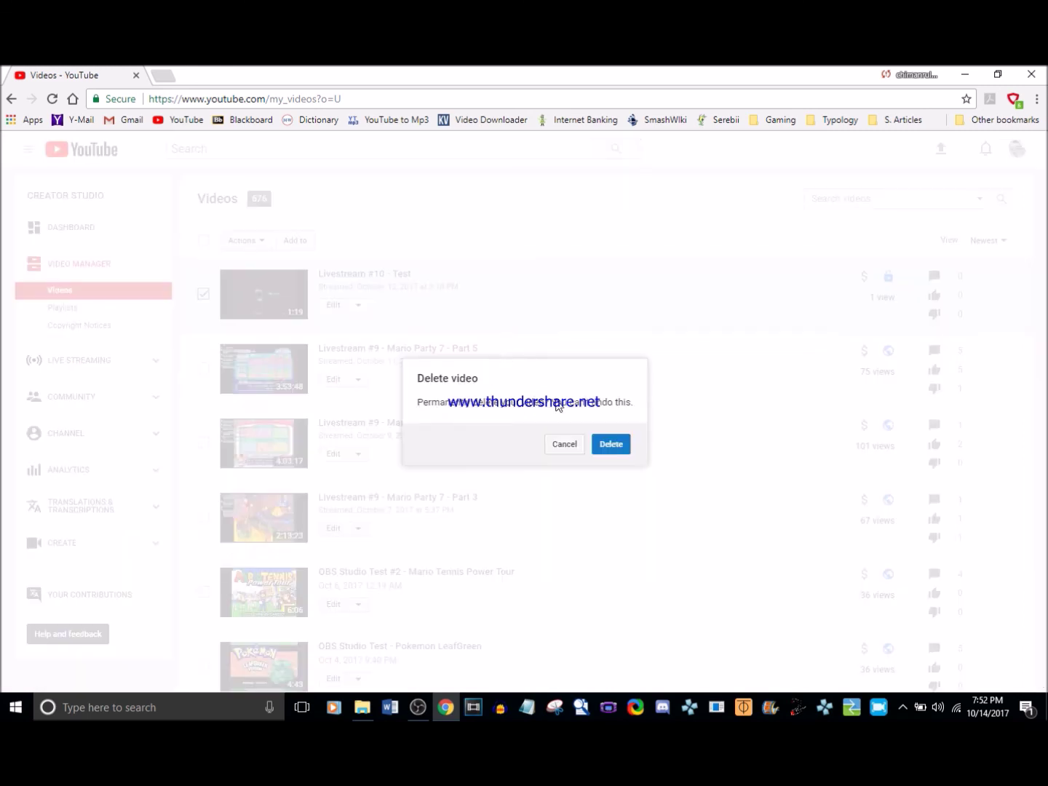
click(609, 443)
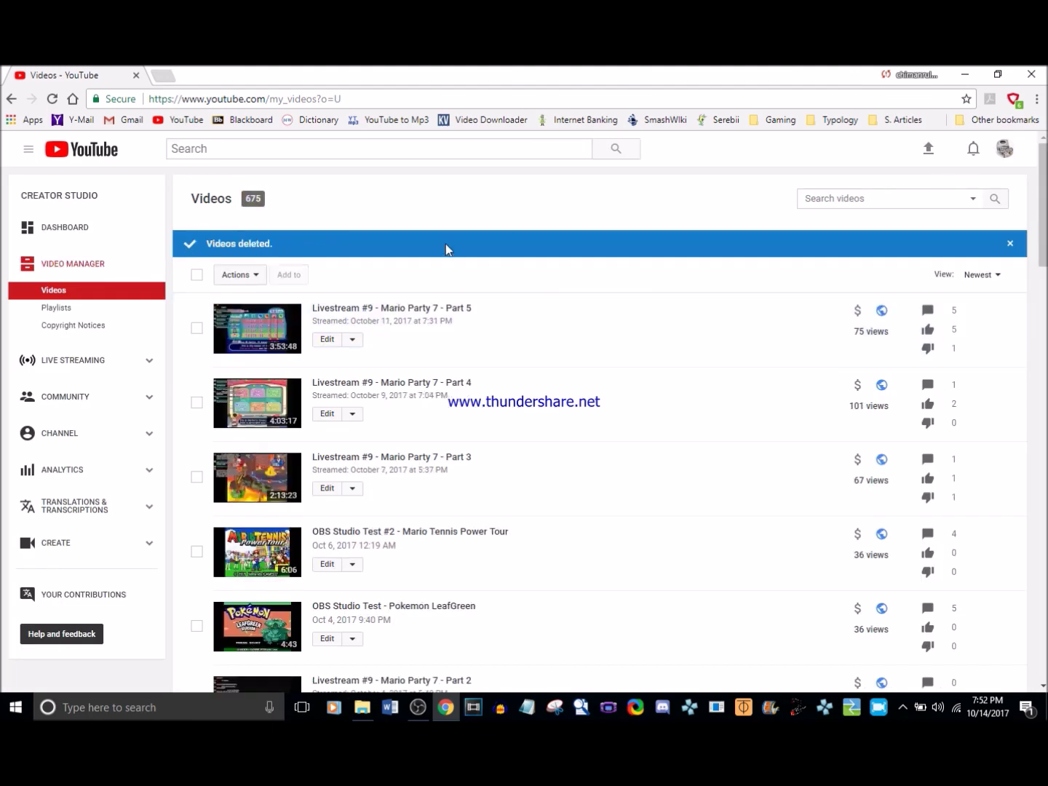
- Reload the Video Manager's video list to find the archived "Livestream #10 - Testing" and view its Info & Settings
click(418, 708)
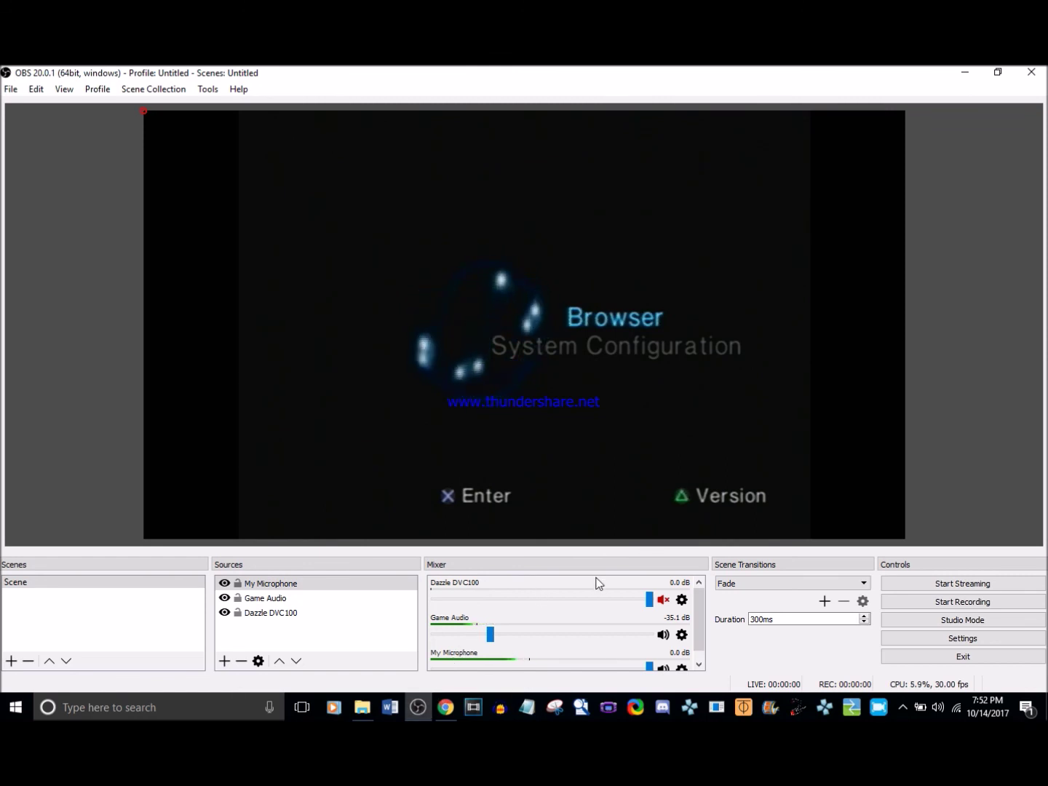
click(446, 708)
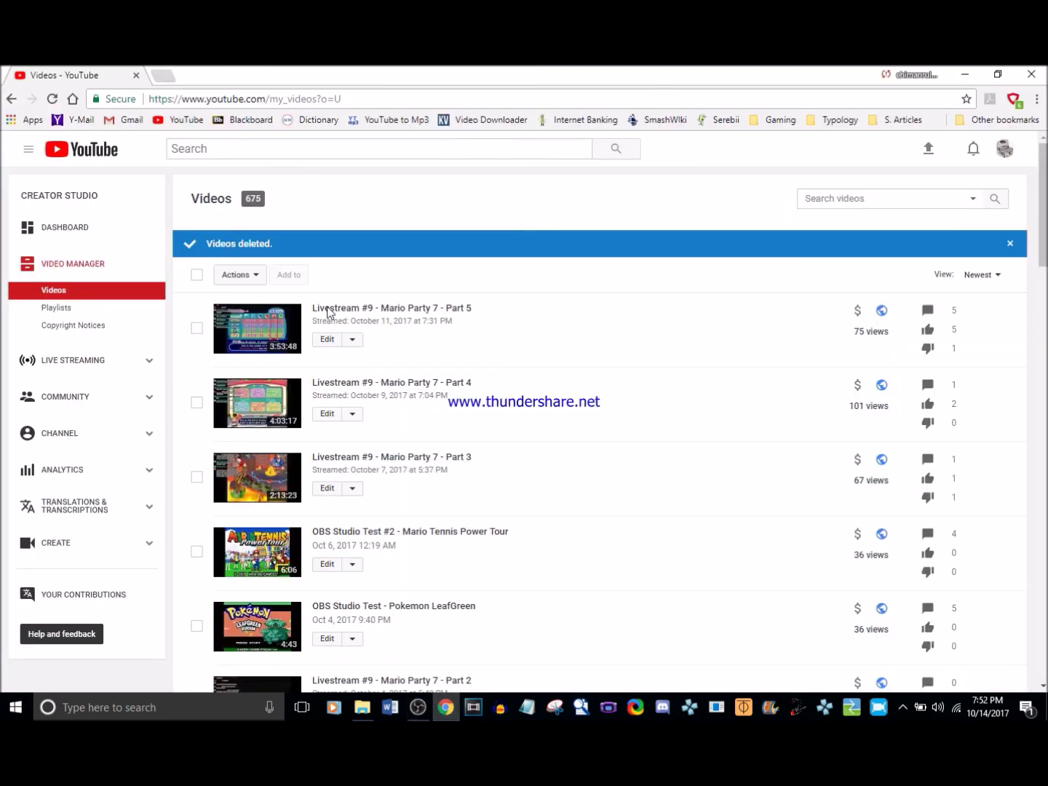
click(320, 344)
click(140, 300)
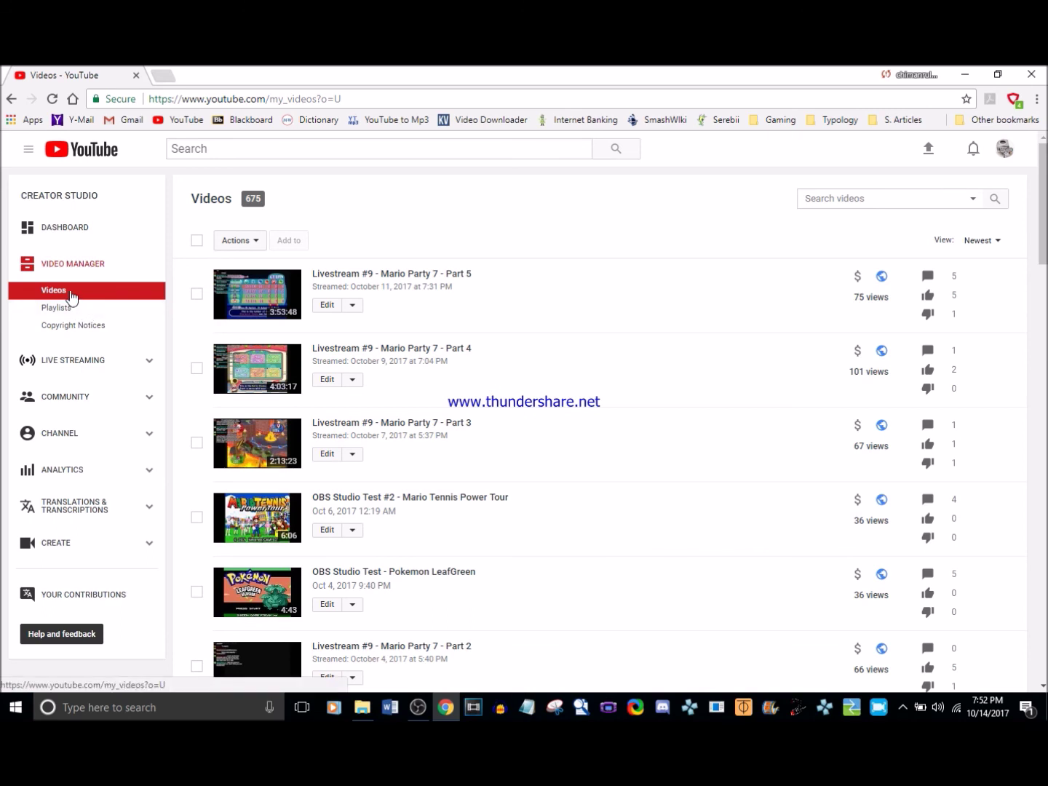
click(53, 102)
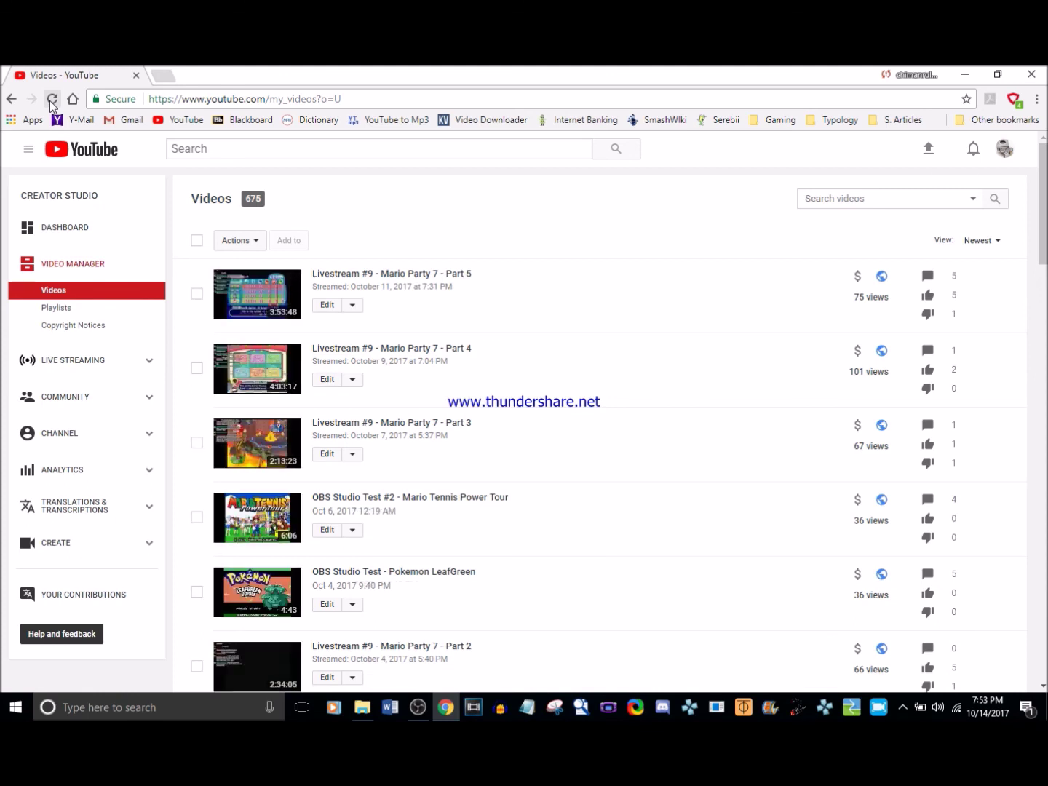
click(51, 104)
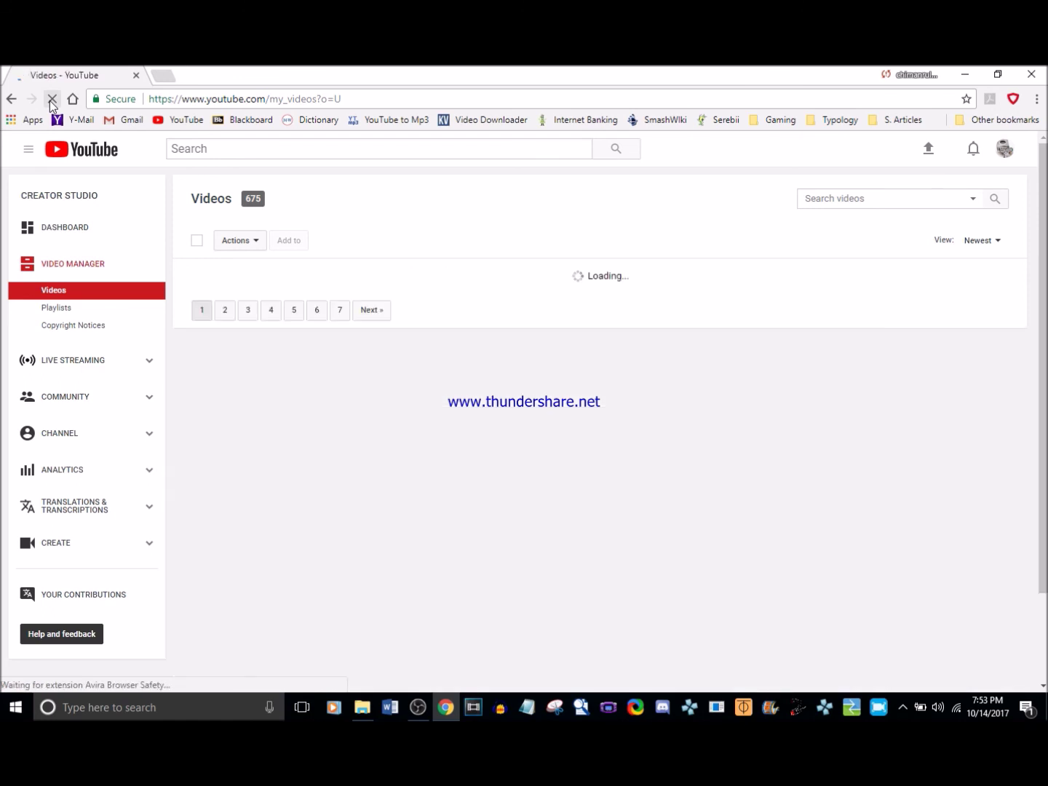
click(51, 99)
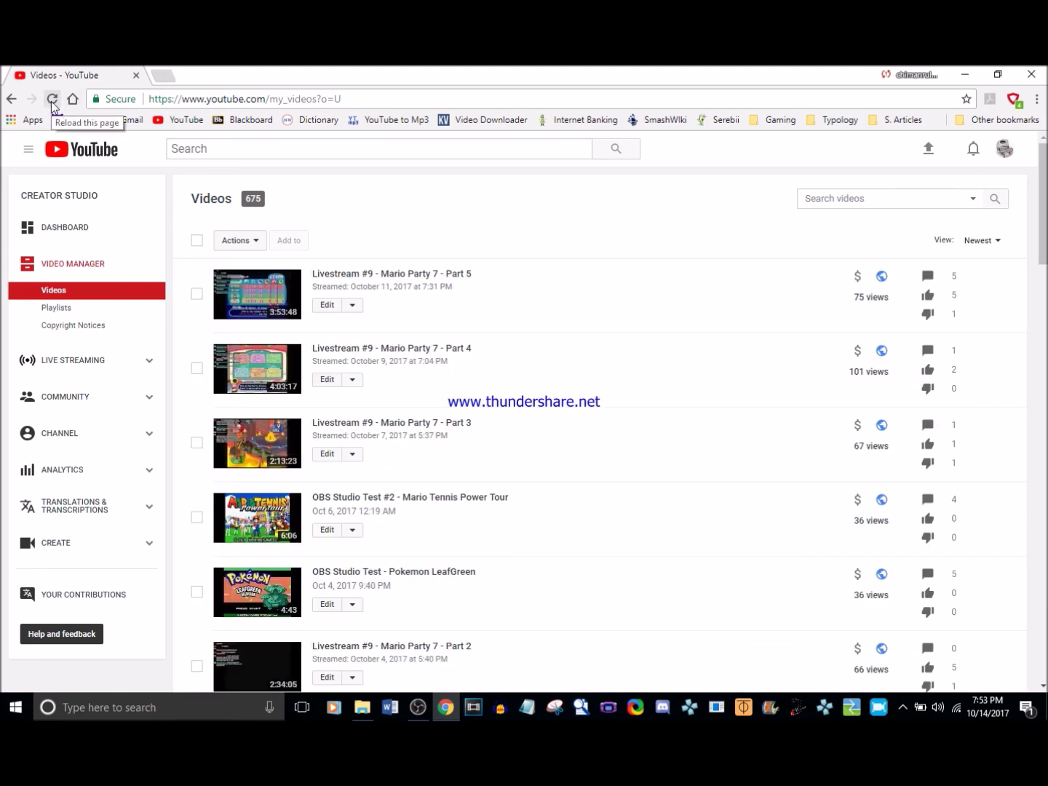
click(52, 103)
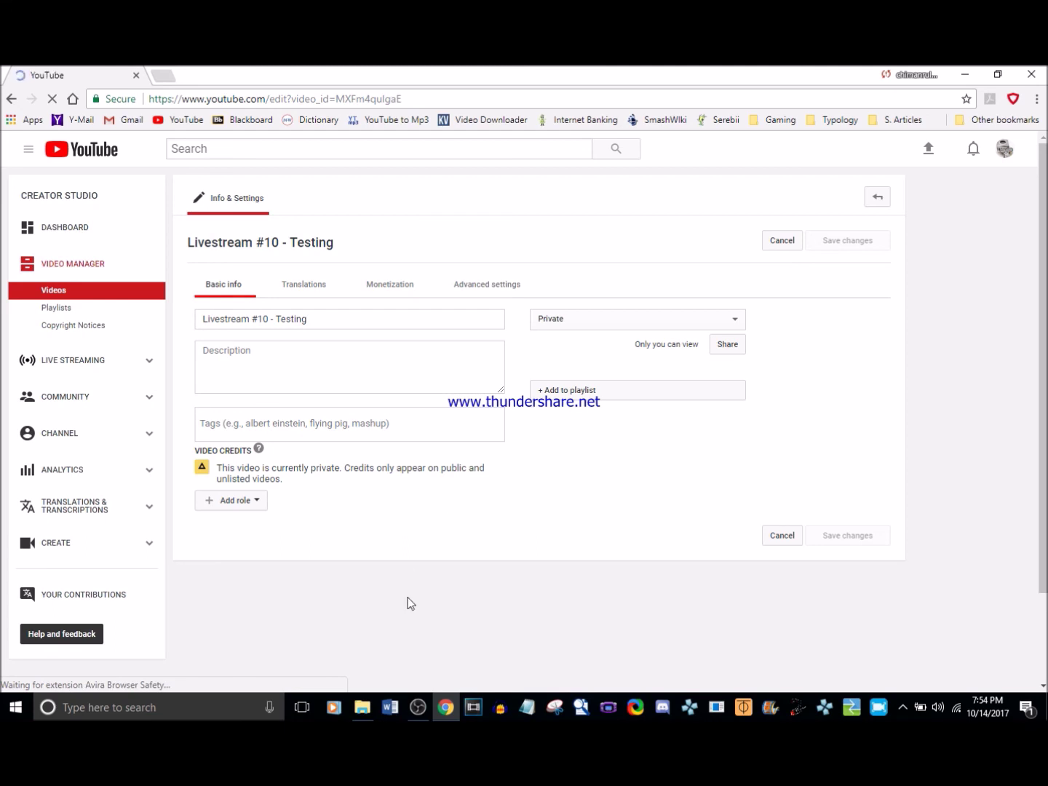
- In OBS Studio, try assigning Microphone (DYNEX USB MIC Device) to Mic/Auxiliary Audio Device and Microphone (2- USB Audio Device) to device 2, and cancel
click(423, 705)
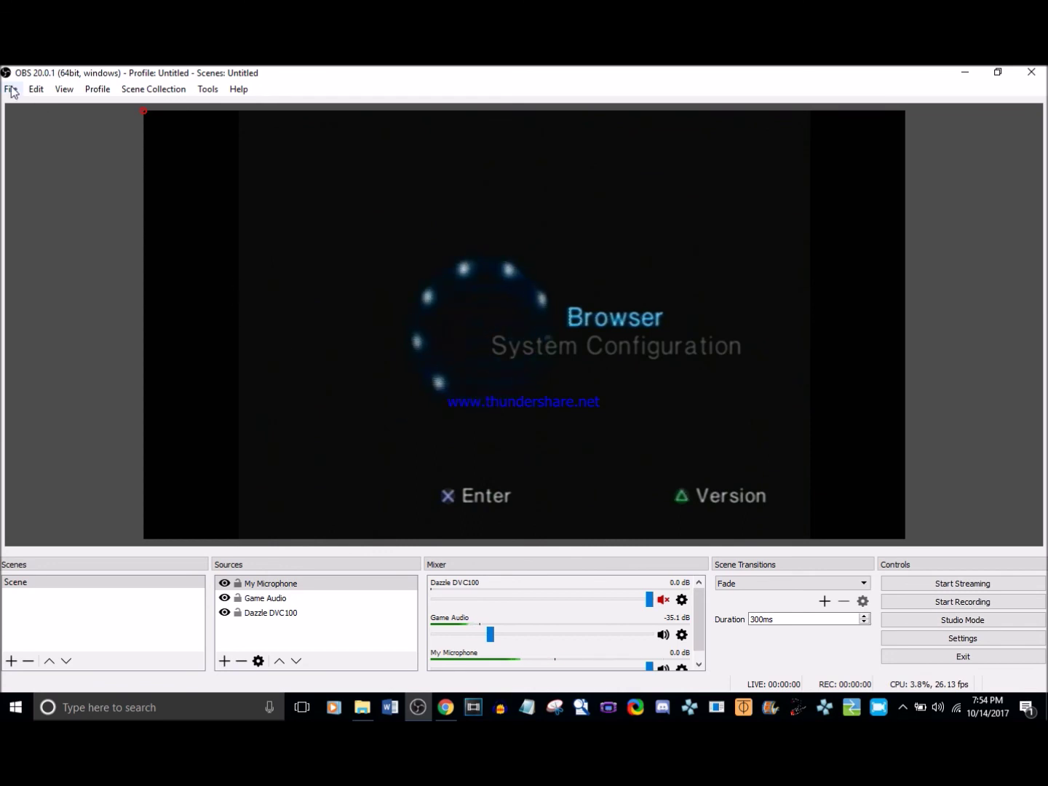
click(36, 89)
click(82, 358)
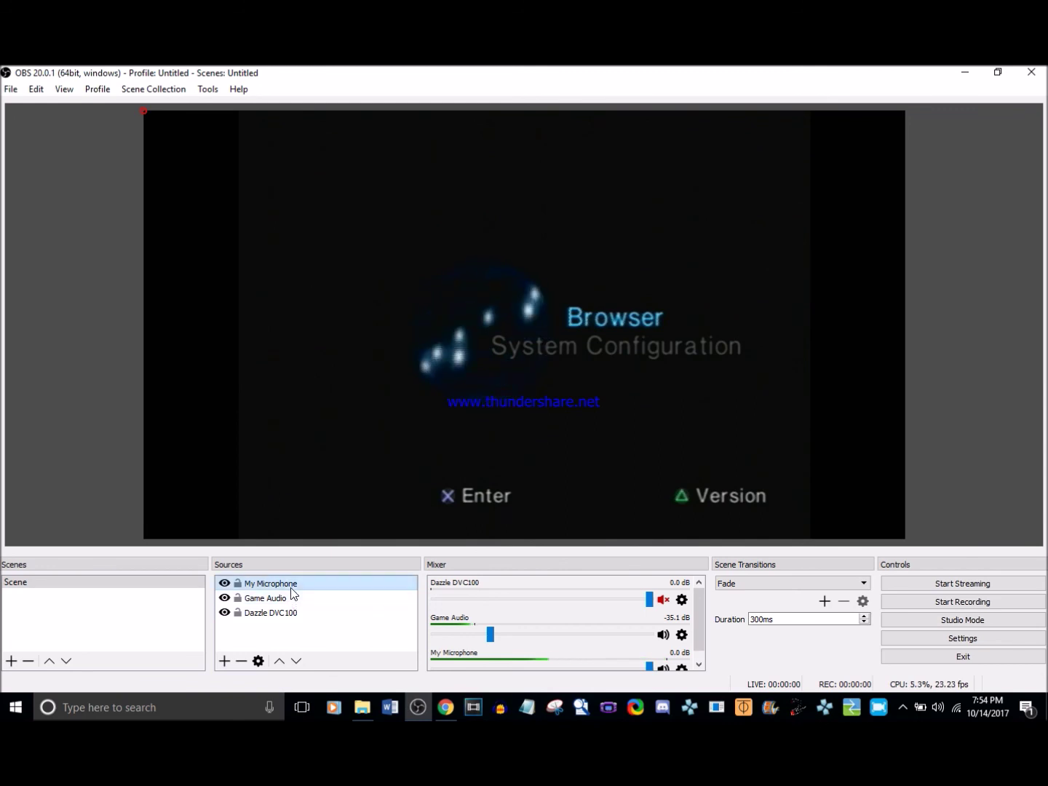
click(11, 88)
click(36, 144)
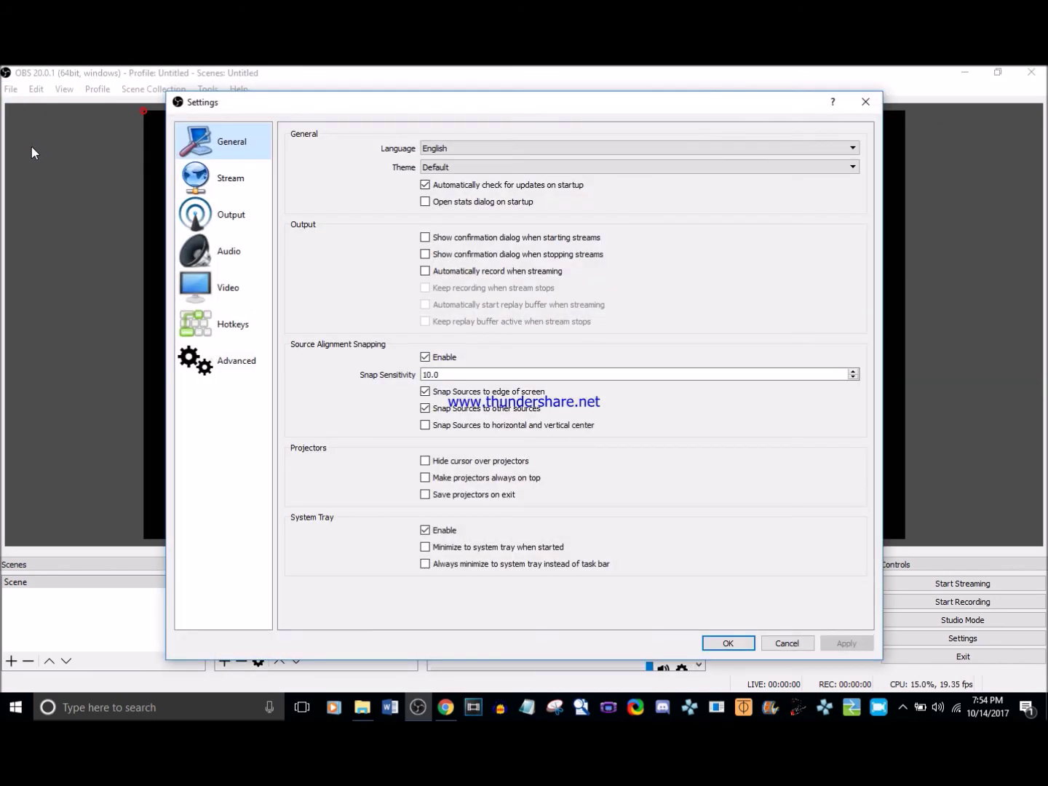
click(225, 253)
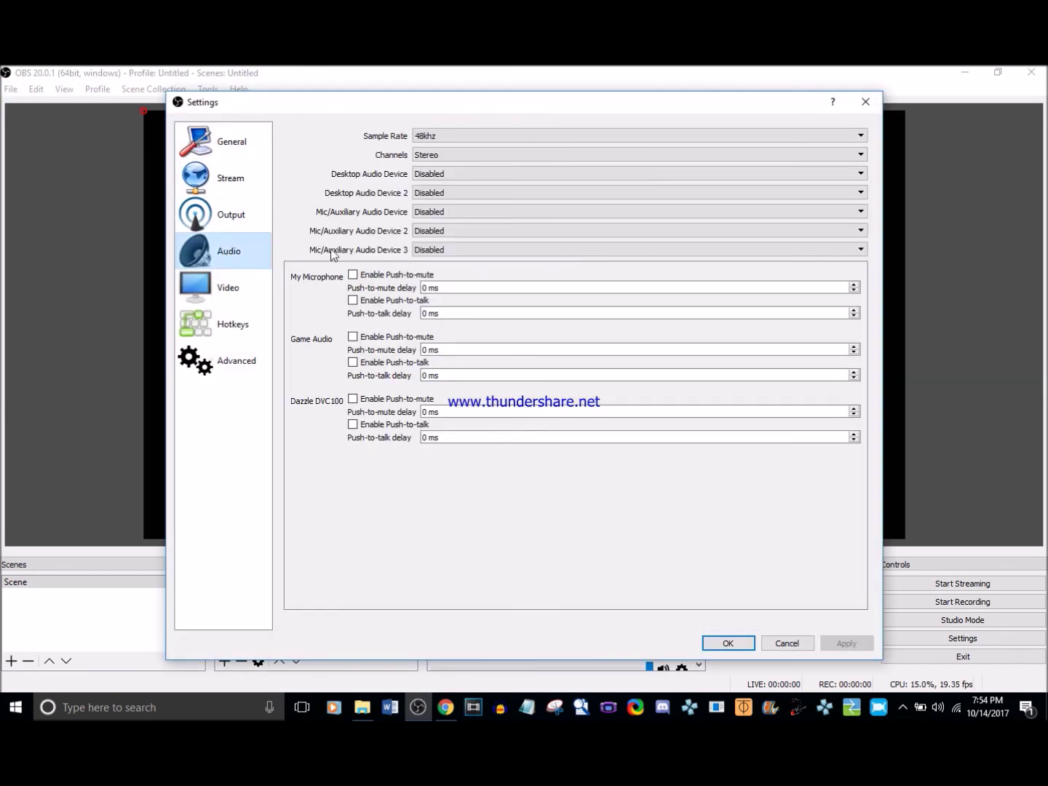
click(448, 210)
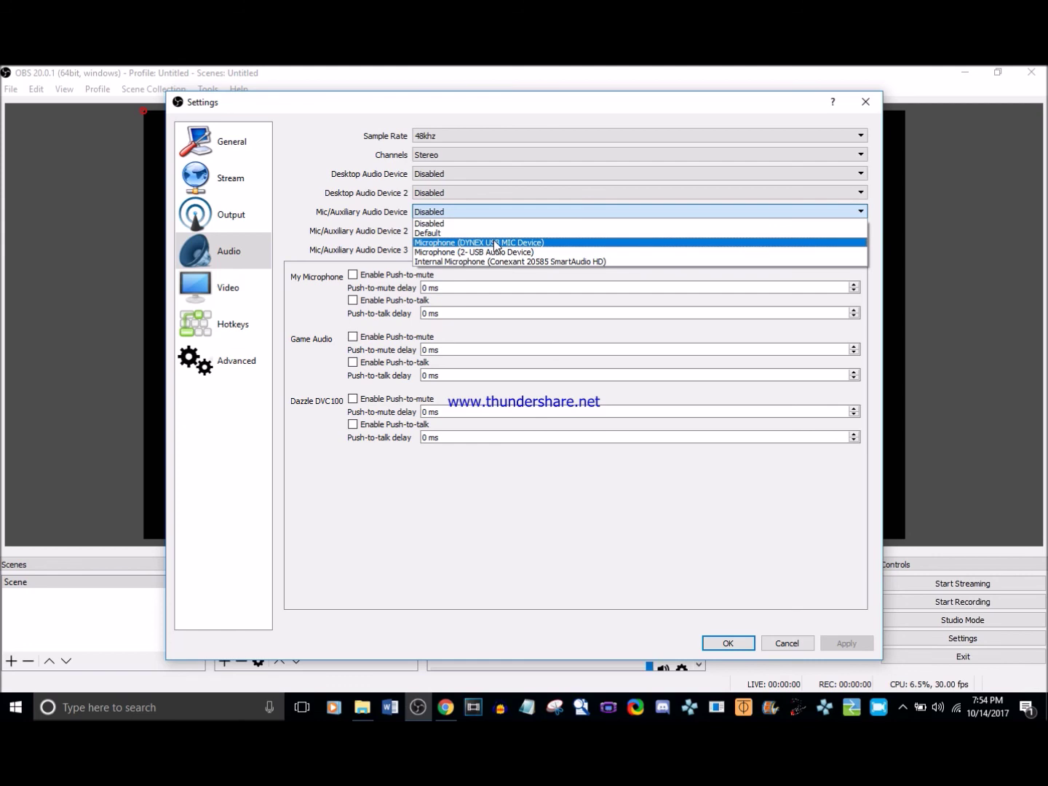
click(495, 243)
click(484, 232)
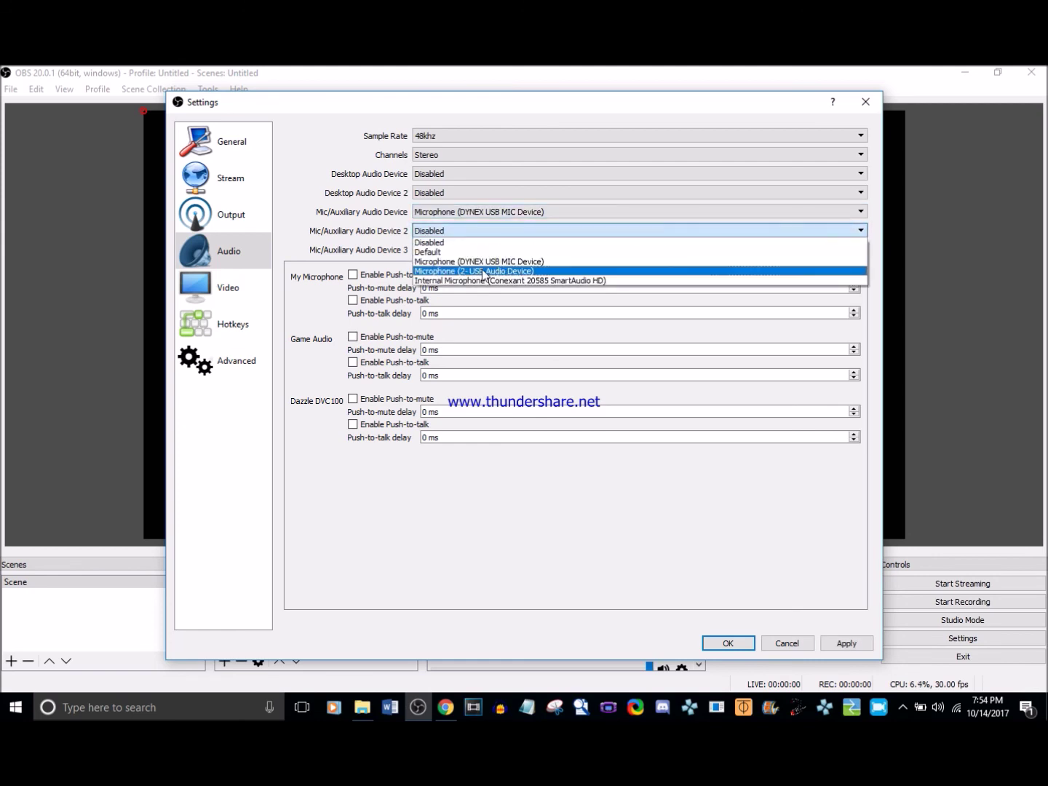
click(482, 272)
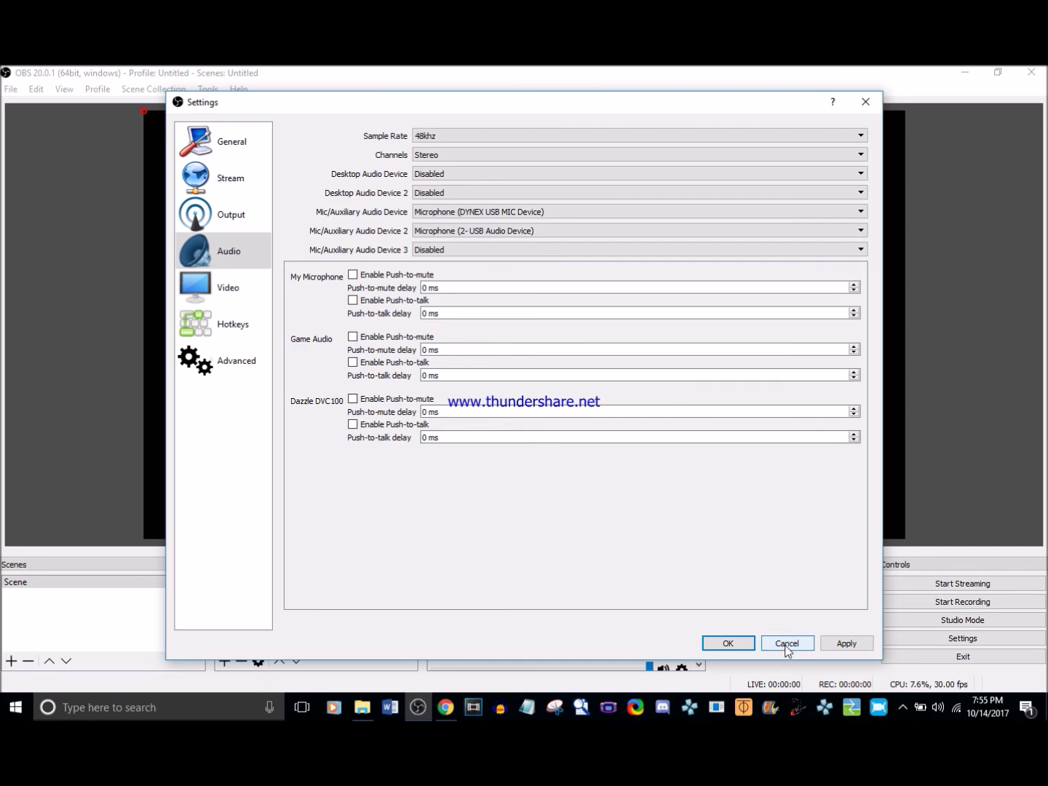
key(Escape)
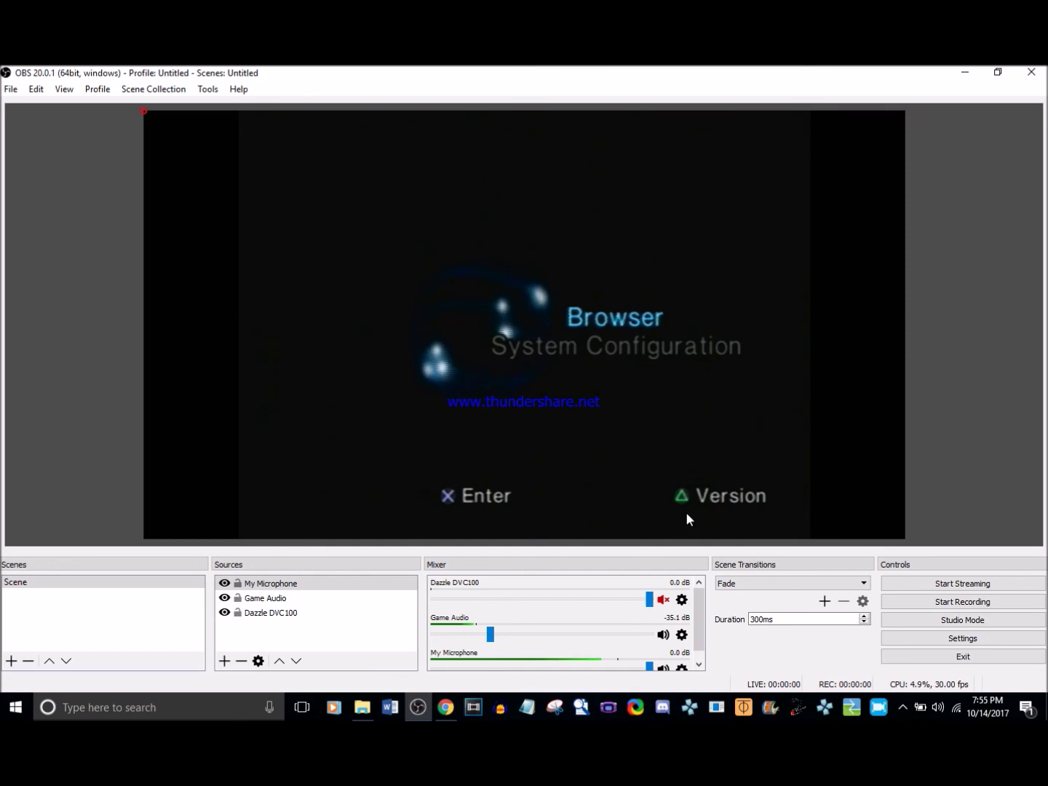
- Show the hidden system tray icons
click(904, 700)
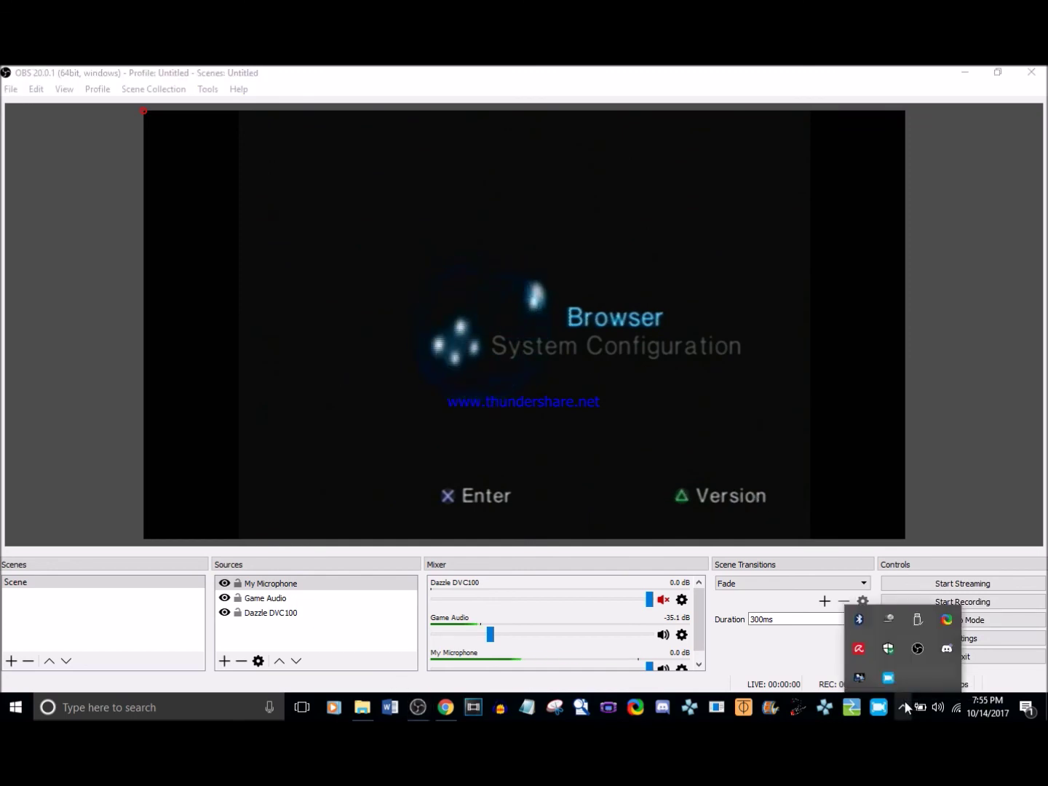